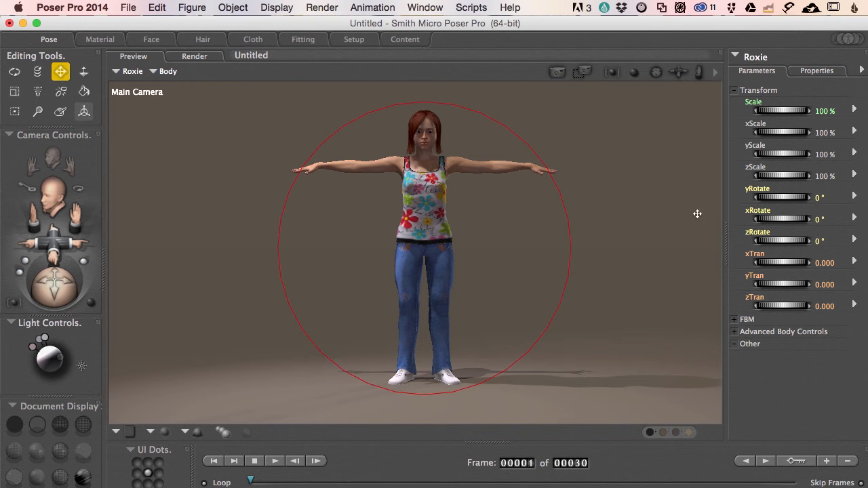
- Adjust Roxie's full body morphs, setting Slim to about -0.308 and Voluptuous to about 0.476
click(734, 319)
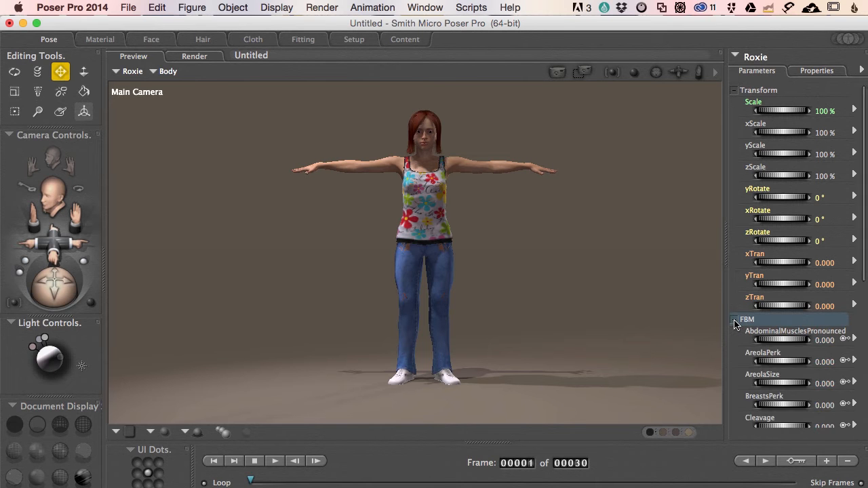
scroll(742, 352, down, 5)
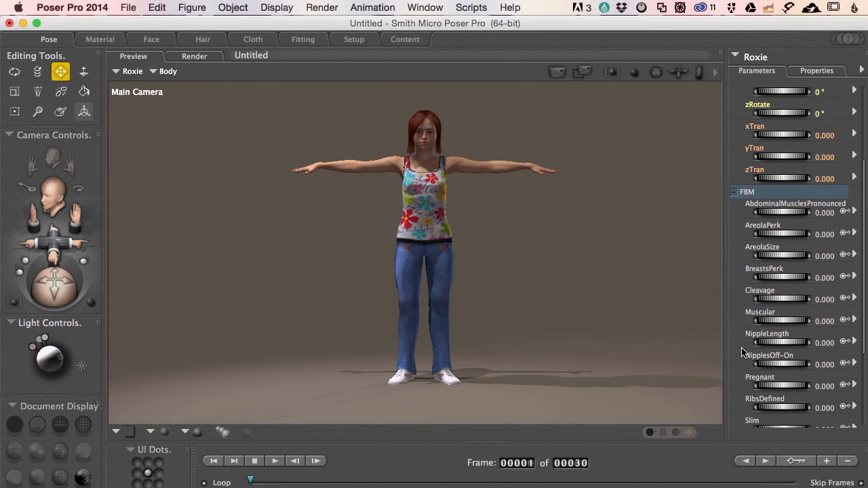
scroll(742, 352, down, 3)
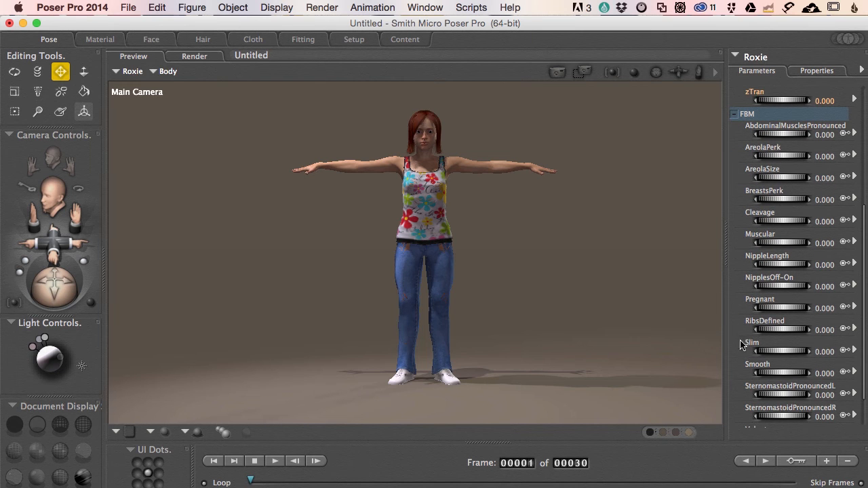
scroll(742, 344, down, 2)
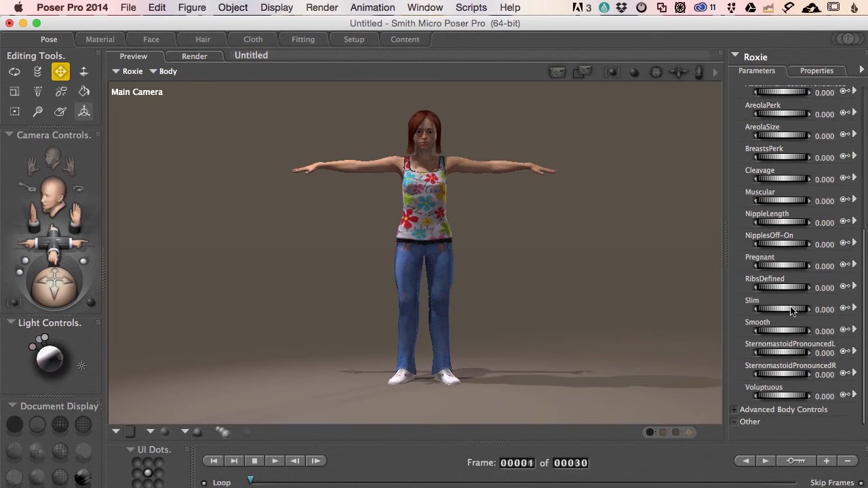
mouse_move(791, 309)
mouse_down()
mouse_move(857, 310)
mouse_move(774, 310)
mouse_move(784, 311)
mouse_up()
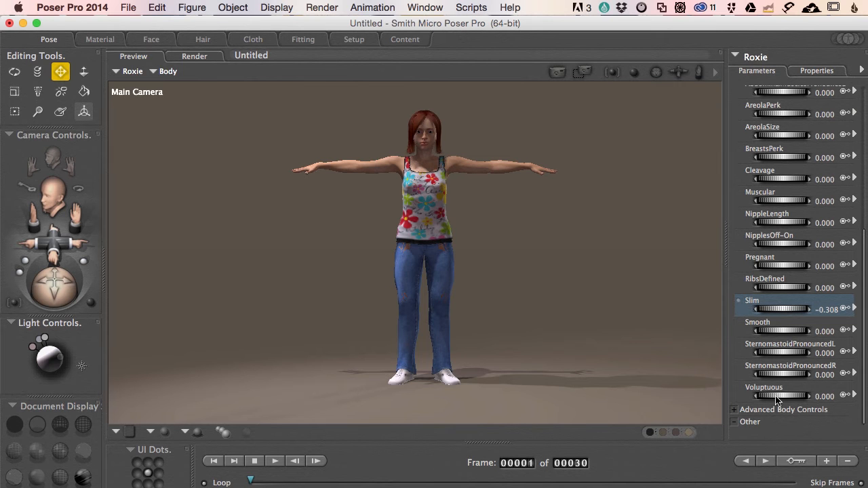
drag(776, 399, 818, 399)
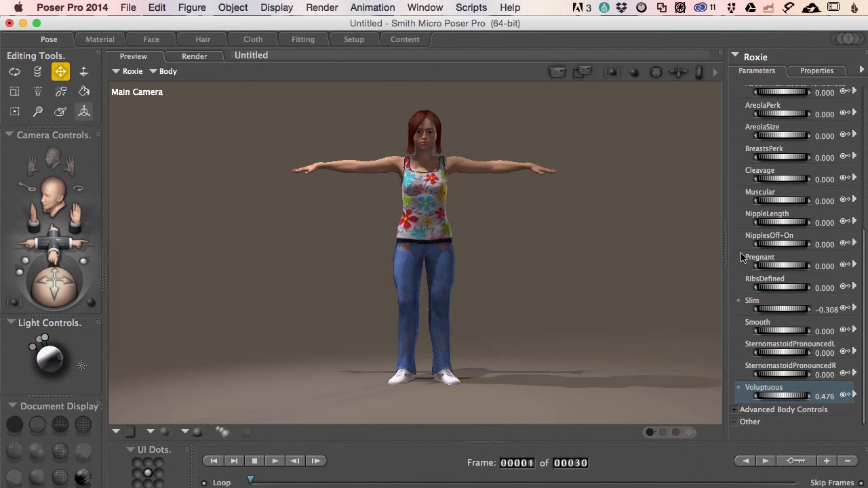
- Select the Roxie Hair figure and make it invisible so the bare head can be worked on
drag(506, 213, 488, 217)
scroll(489, 217, up, 5)
scroll(417, 212, up, 3)
scroll(417, 213, up, 3)
scroll(414, 207, up, 5)
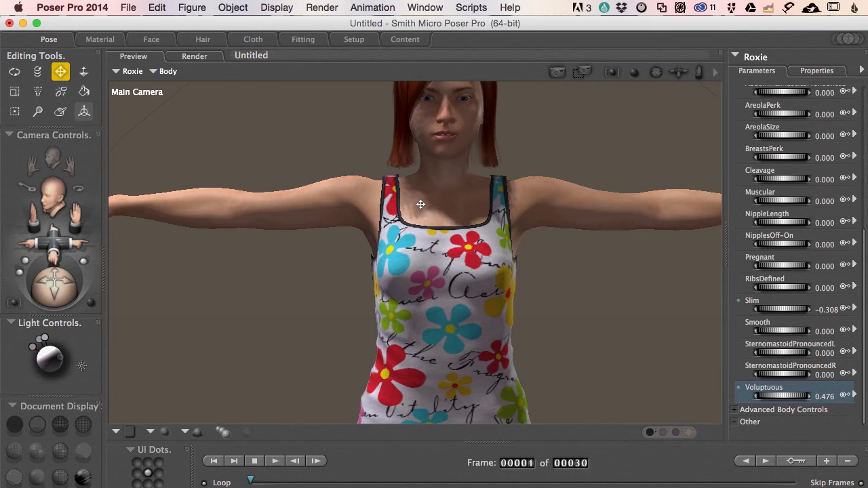
scroll(420, 204, up, 5)
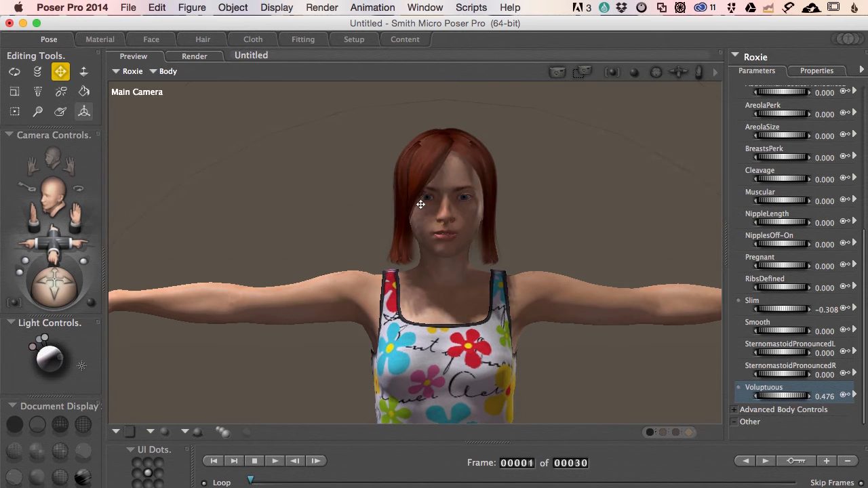
scroll(441, 218, up, 3)
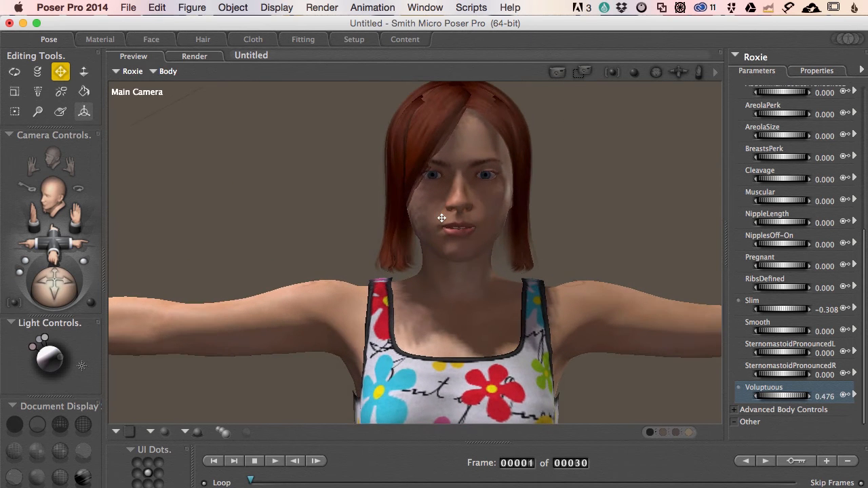
scroll(442, 218, up, 3)
scroll(441, 217, up, 2)
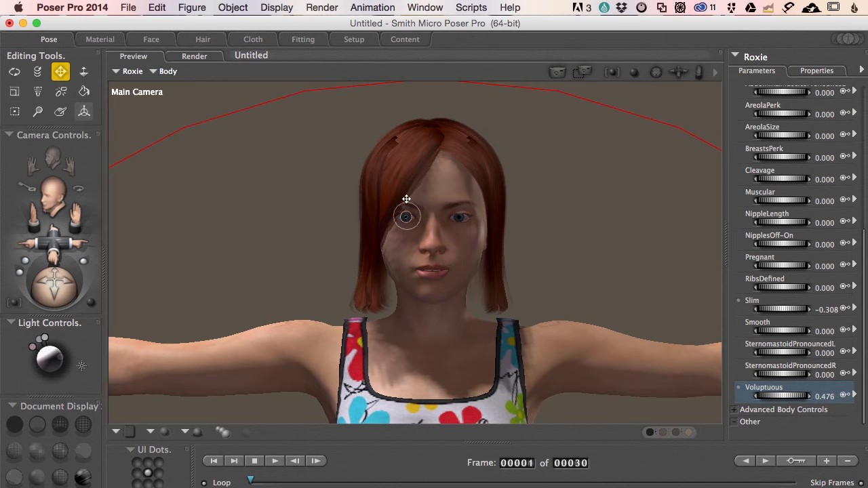
click(130, 71)
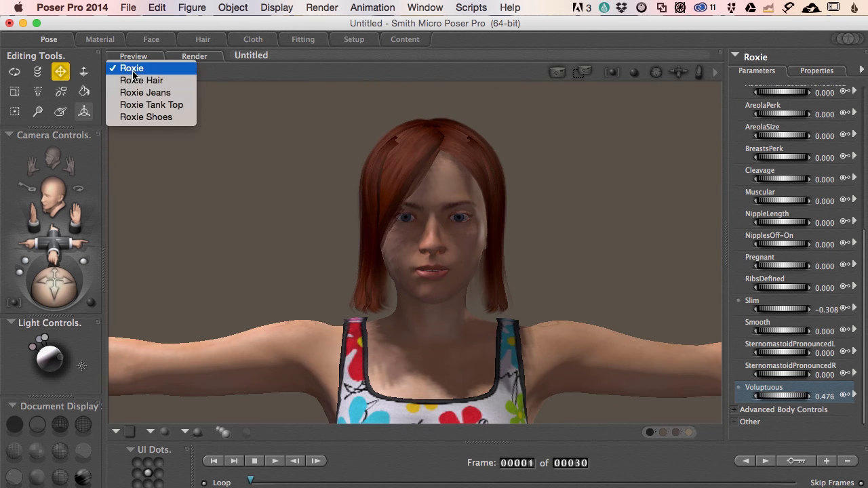
click(136, 92)
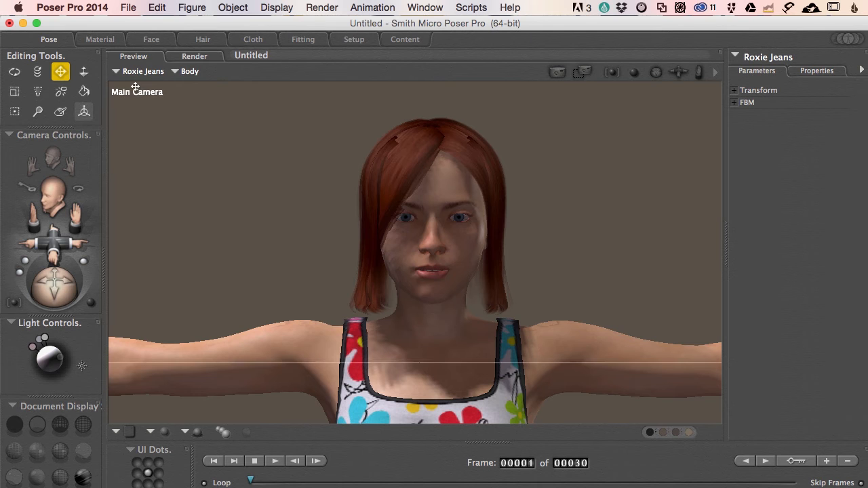
click(136, 71)
click(135, 80)
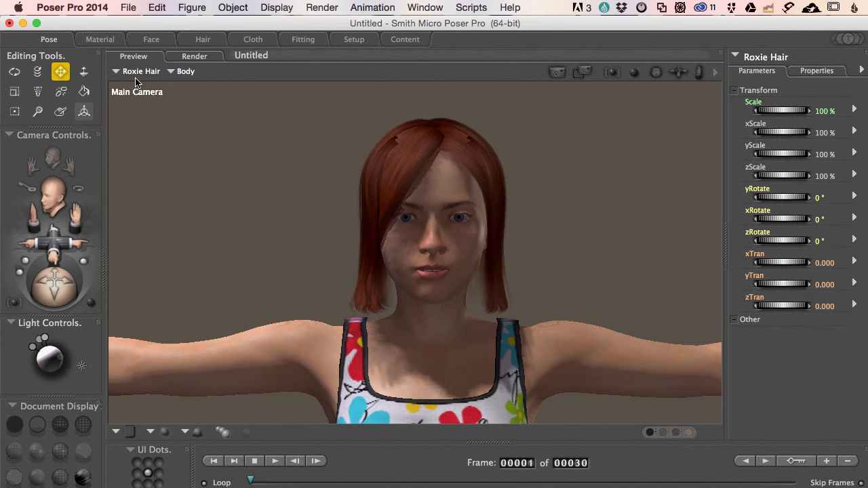
click(829, 72)
click(741, 102)
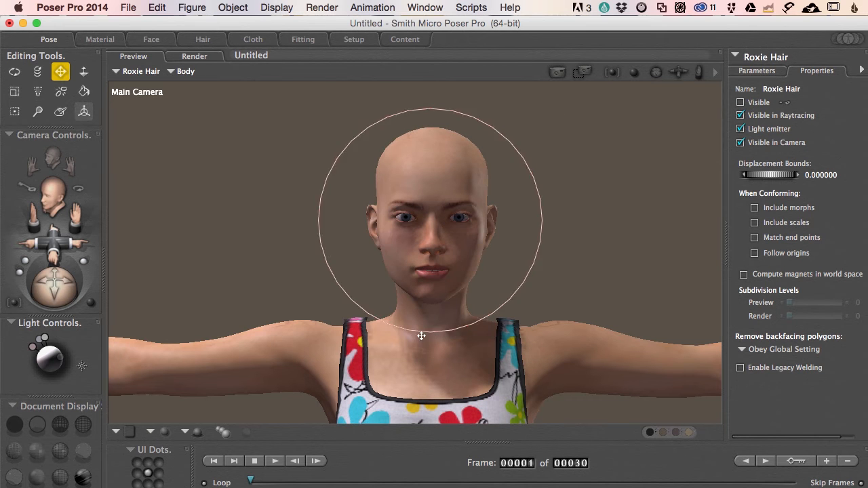
- Switch the preview's shadow display to No Shadows
click(187, 434)
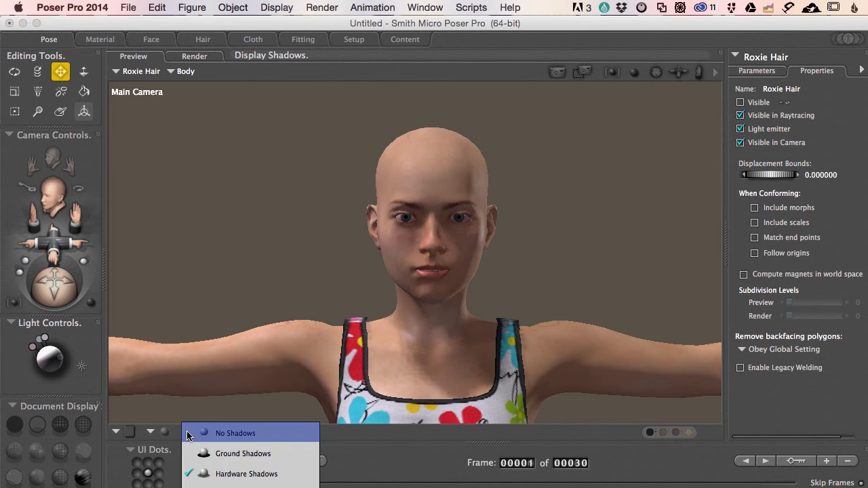
click(226, 435)
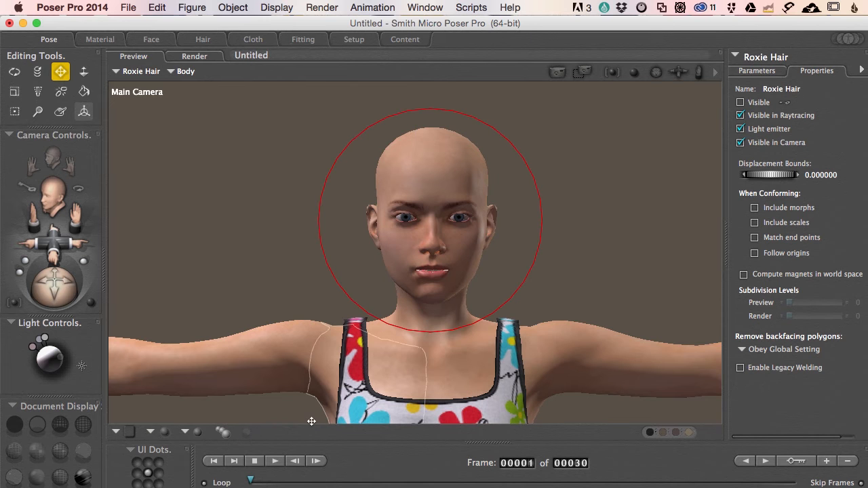
scroll(444, 247, up, 5)
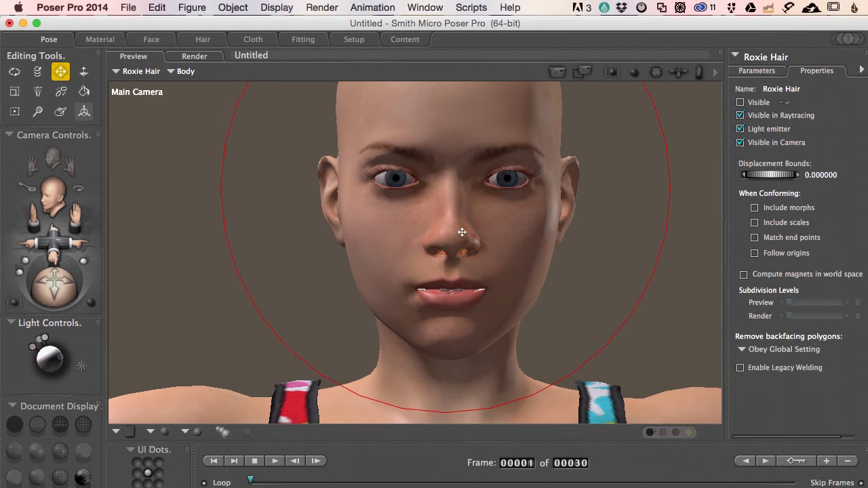
middle_drag(462, 232, 448, 240)
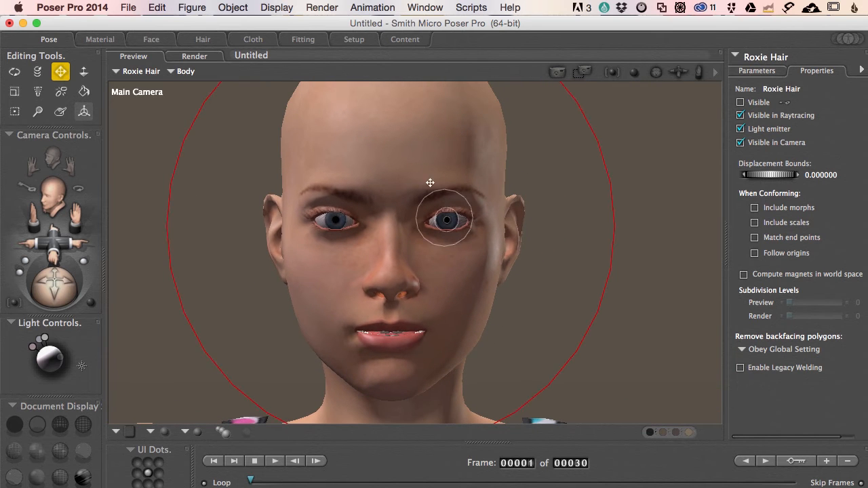
- Select Roxie's head and set its JawShiftBack-Front morph to about -0.480
click(407, 165)
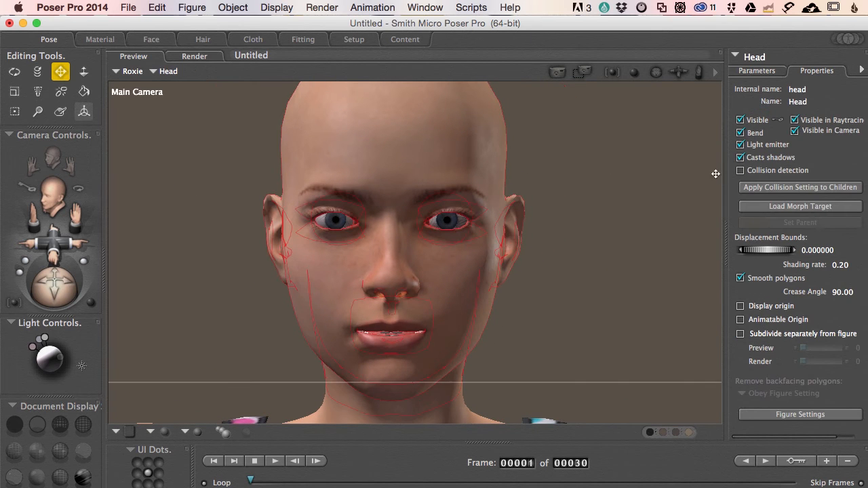
click(751, 72)
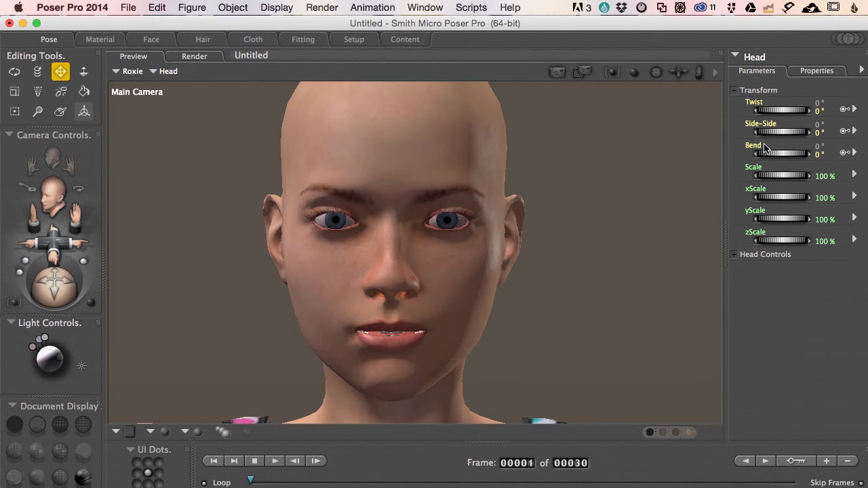
click(733, 255)
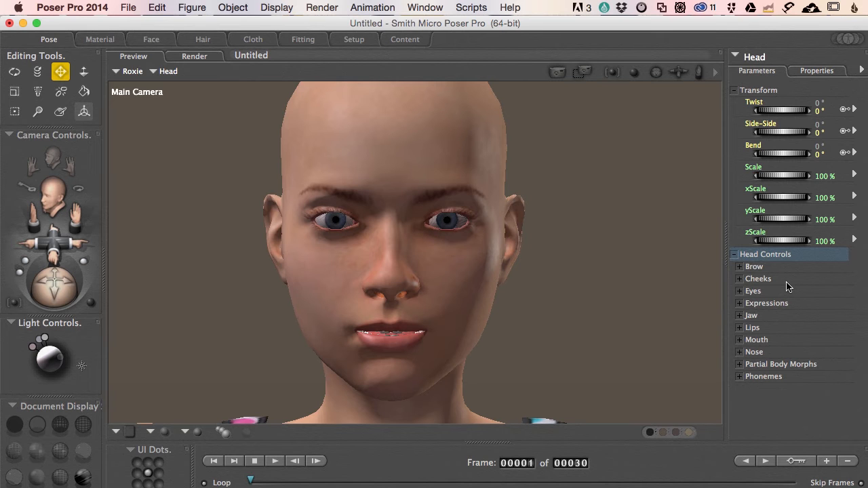
click(741, 316)
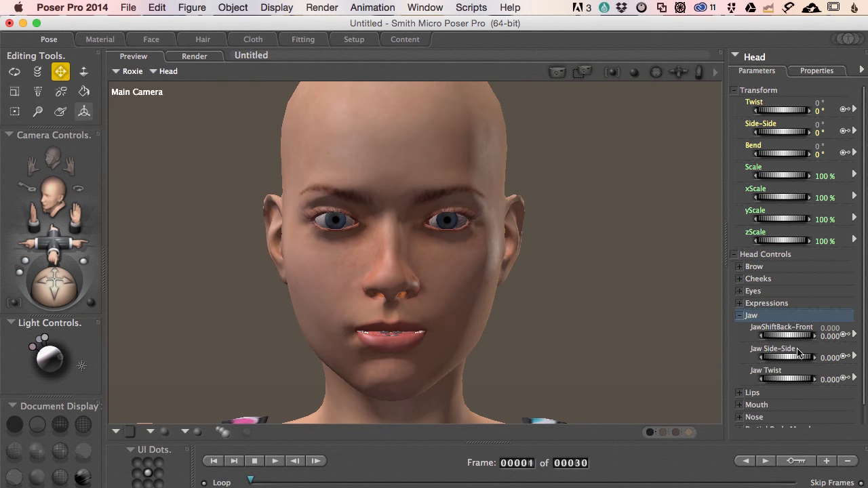
mouse_move(785, 332)
mouse_down()
mouse_move(767, 332)
mouse_move(779, 336)
mouse_up()
drag(584, 358, 623, 355)
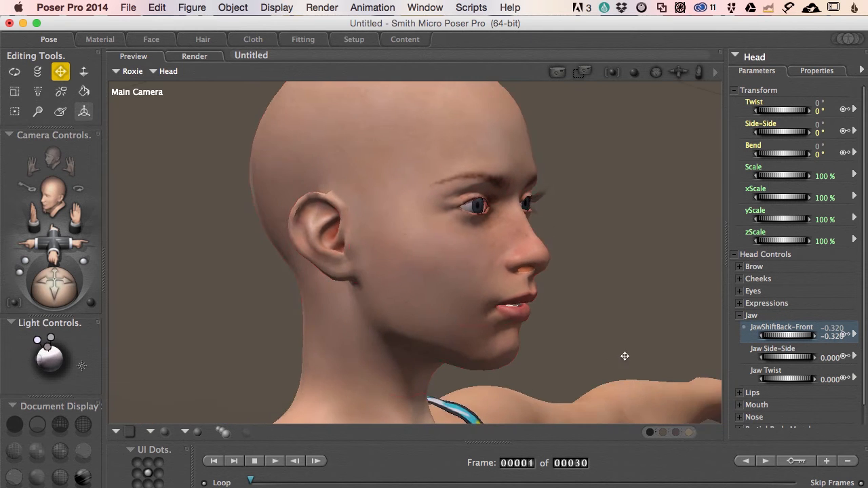
drag(785, 336, 781, 336)
drag(590, 330, 528, 322)
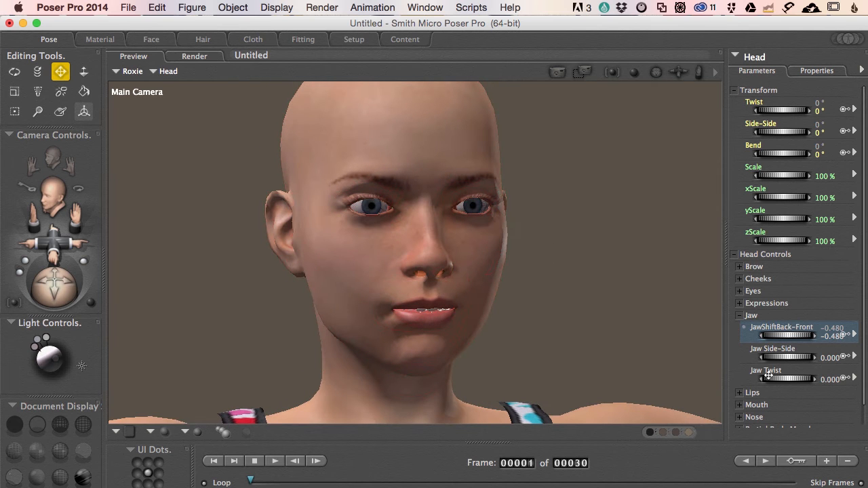
click(739, 315)
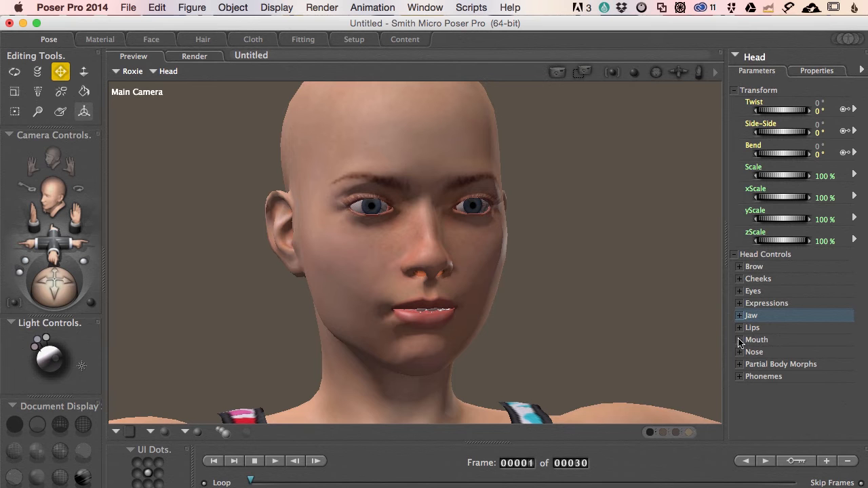
- Look through the Mouth morphs available among the head controls
click(740, 340)
scroll(768, 366, down, 1)
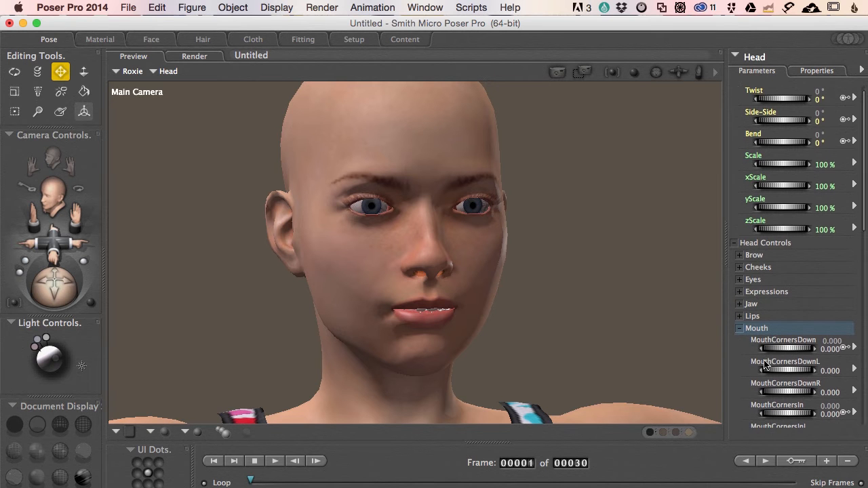
scroll(781, 351, down, 10)
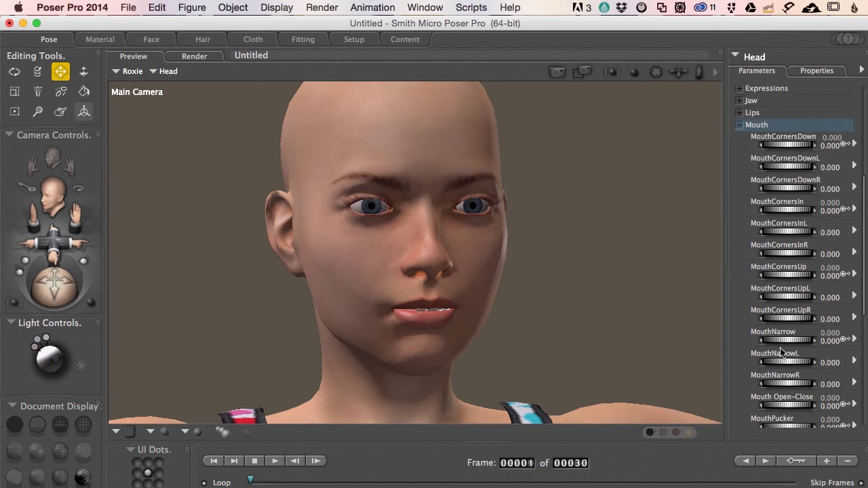
scroll(781, 352, down, 1)
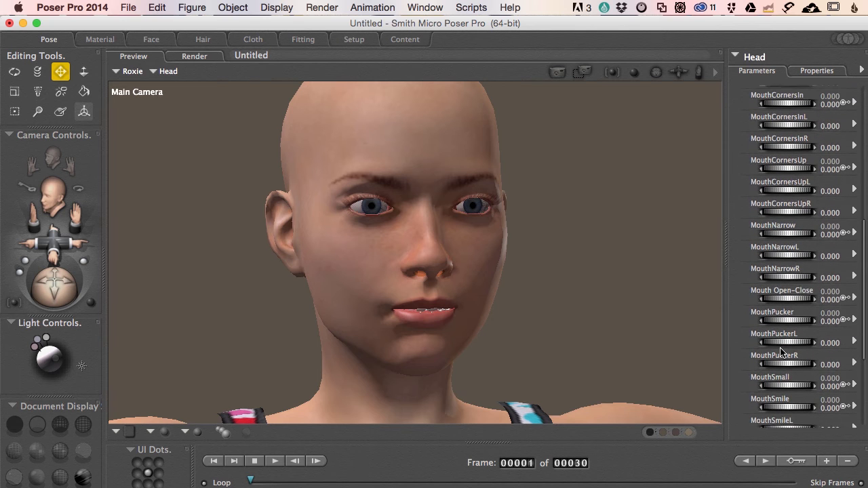
scroll(781, 351, up, 7)
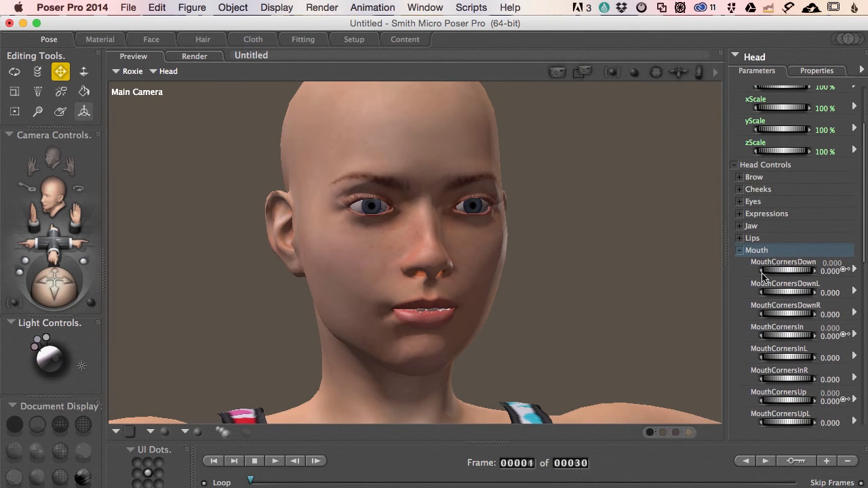
click(738, 251)
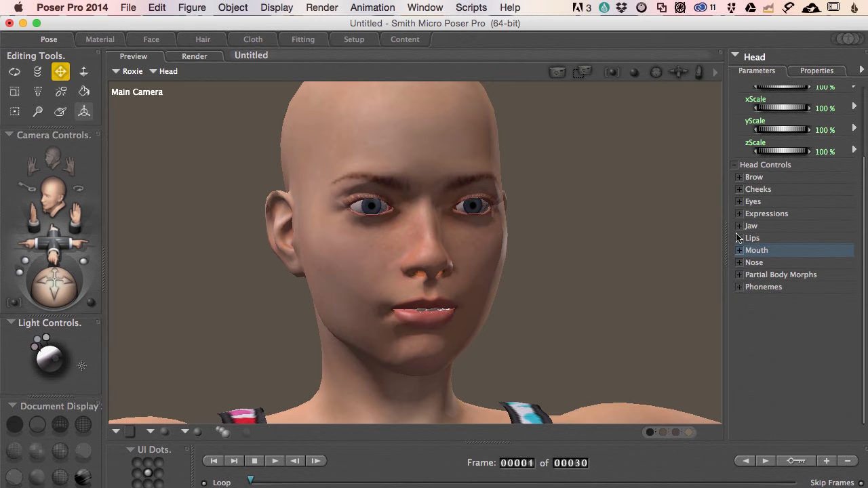
- Give the head a sad expression by setting its Sadness morph to about 0.520, leaving Joy at 0.000
click(740, 214)
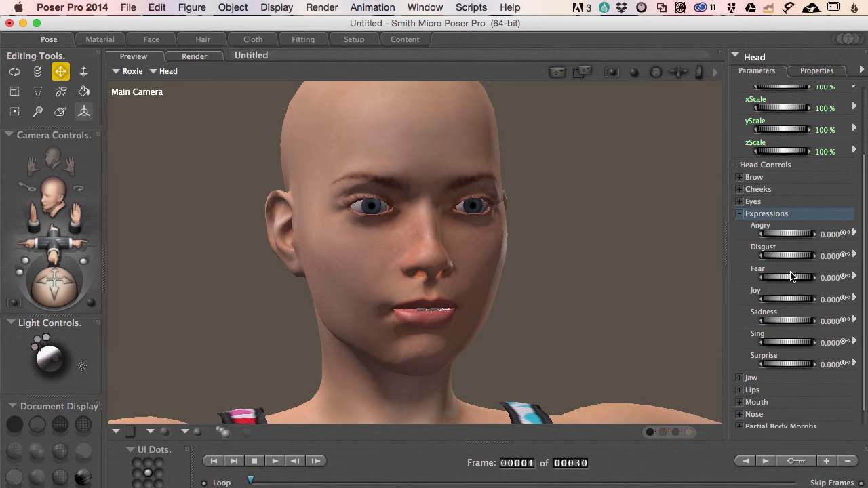
click(792, 300)
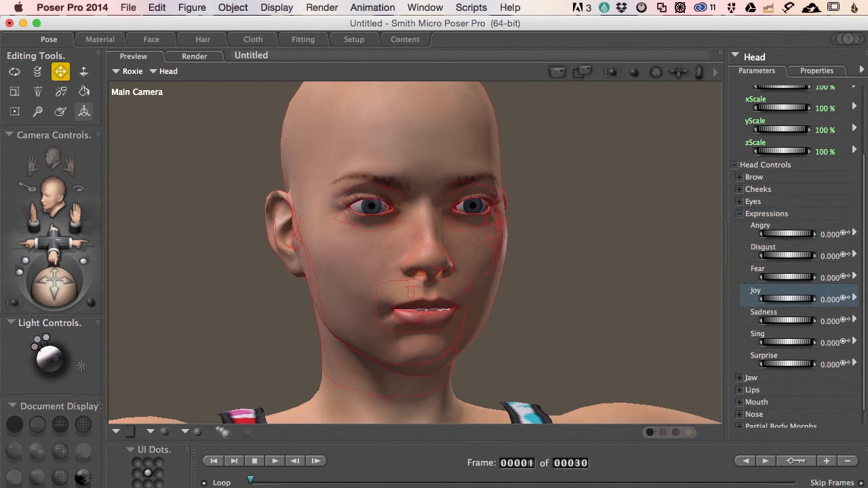
drag(792, 299, 803, 320)
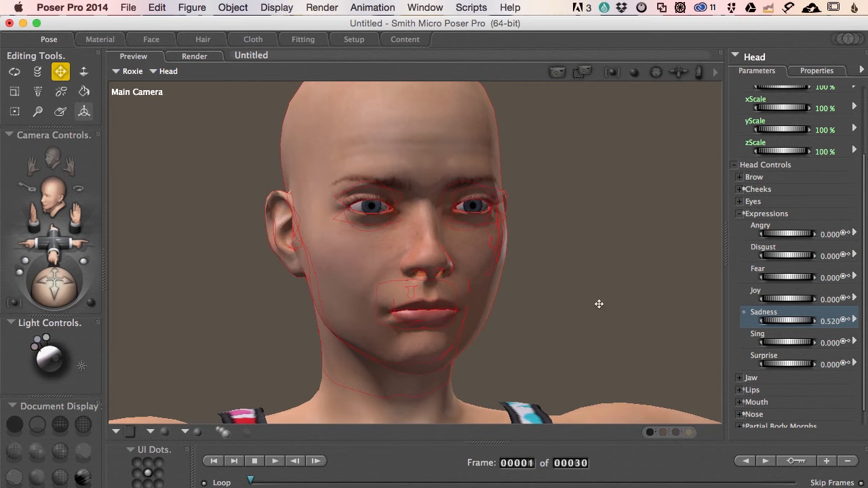
click(742, 214)
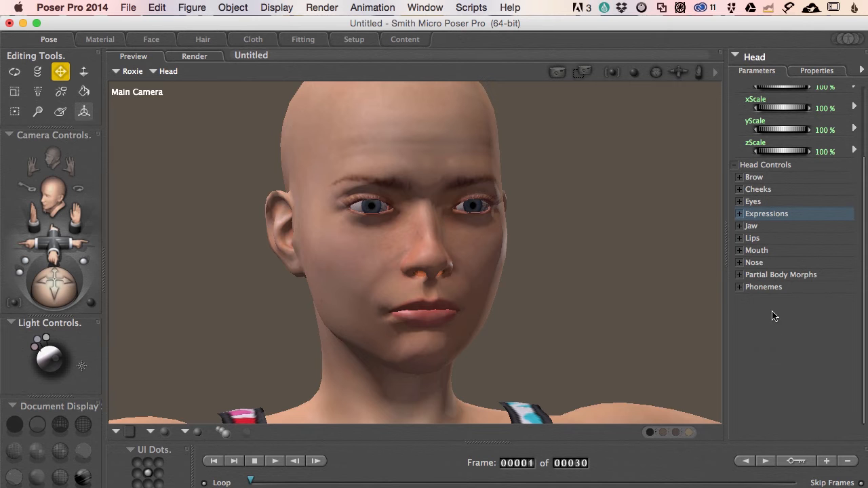
- Open the Morphing Tool and start a new head morph named Roxie_old
click(59, 113)
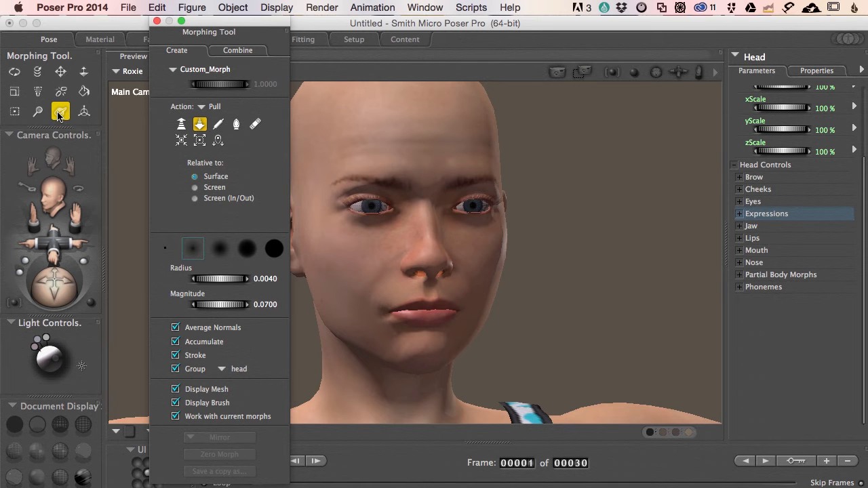
click(200, 70)
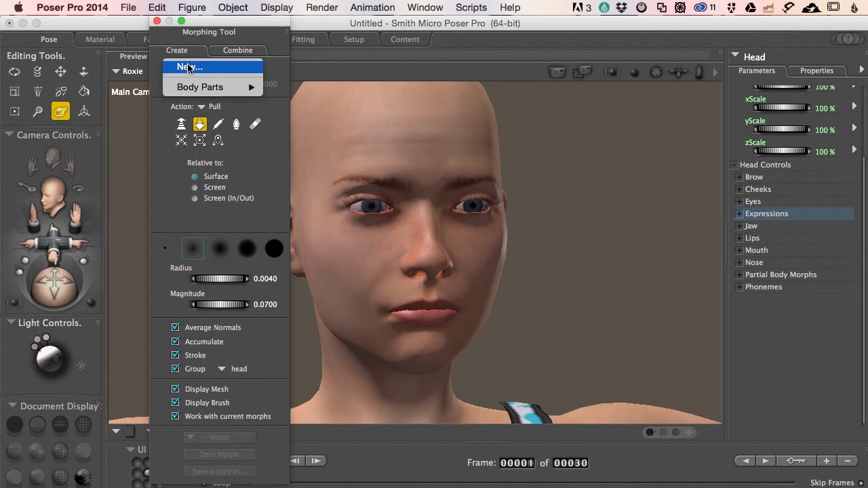
click(187, 67)
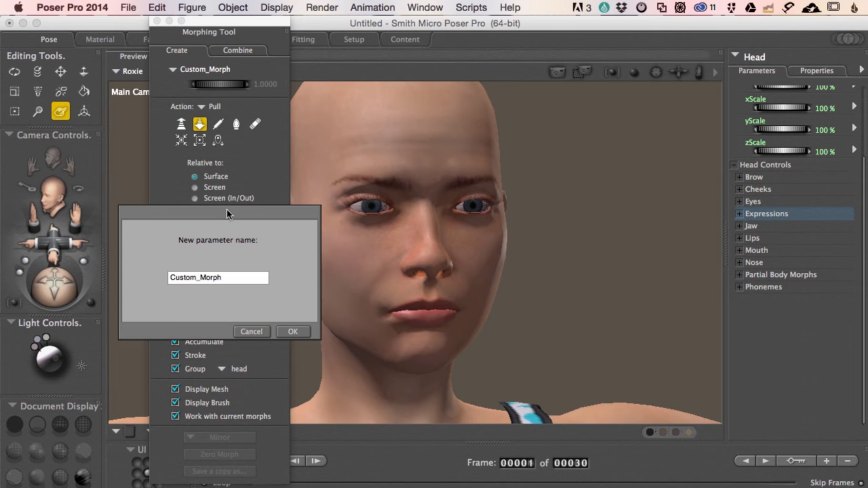
click(219, 277)
drag(236, 283, 167, 278)
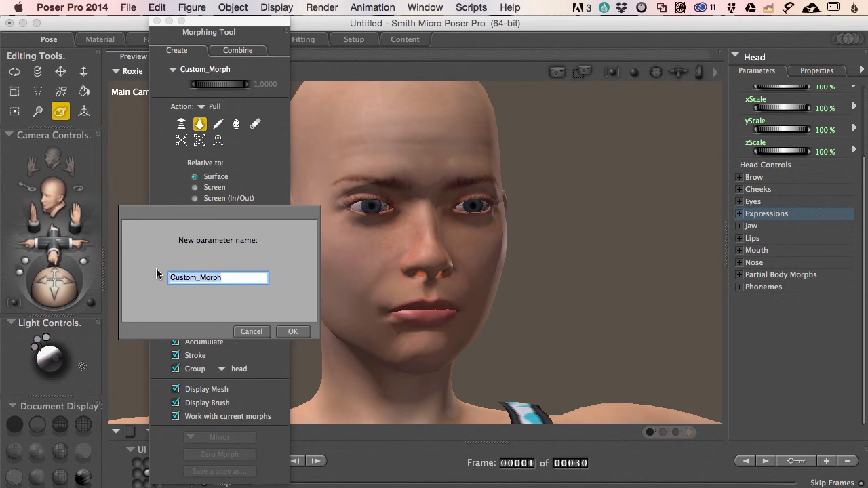
text(Roxie_old)
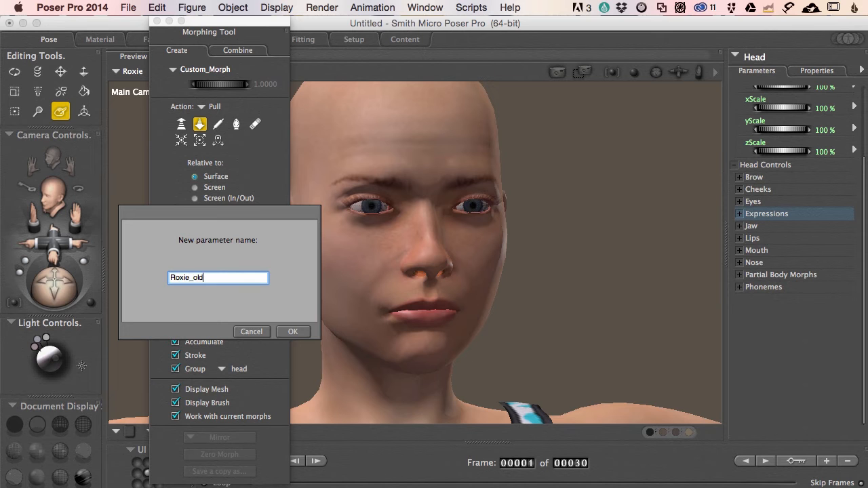
key(Return)
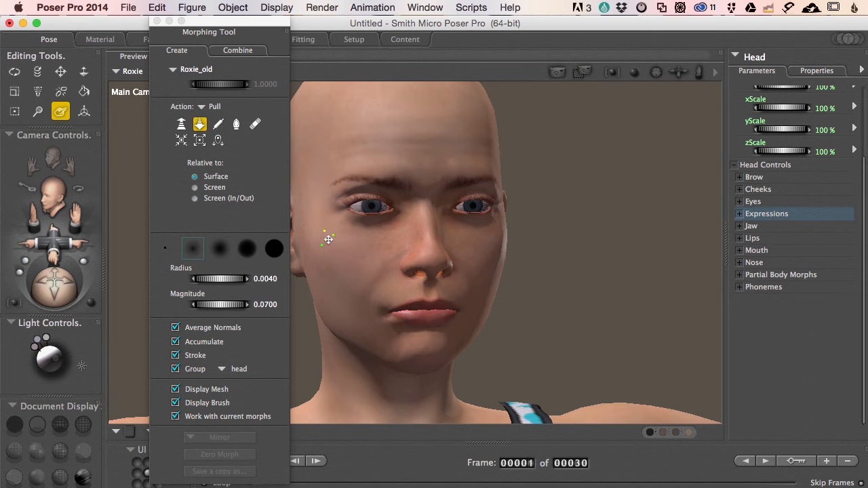
- Compare the Push, Pull and Flatten brush actions of the Morphing Tool, returning to Pull relative to the surface
click(181, 125)
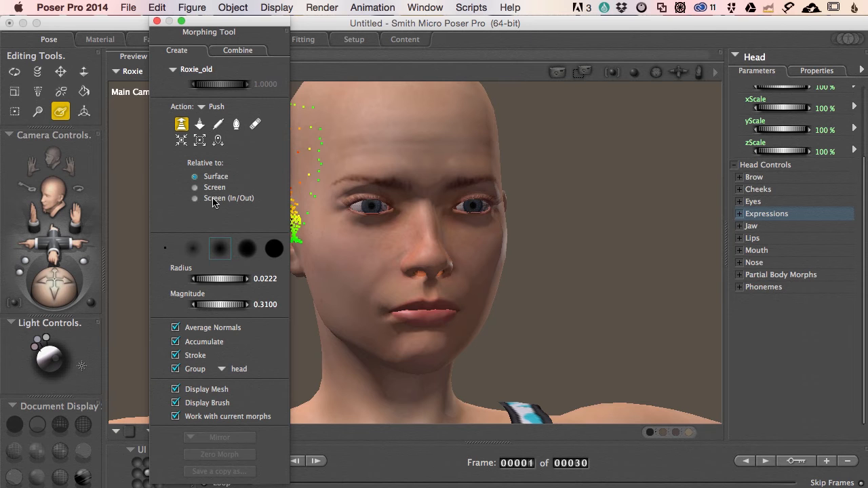
click(199, 141)
click(199, 125)
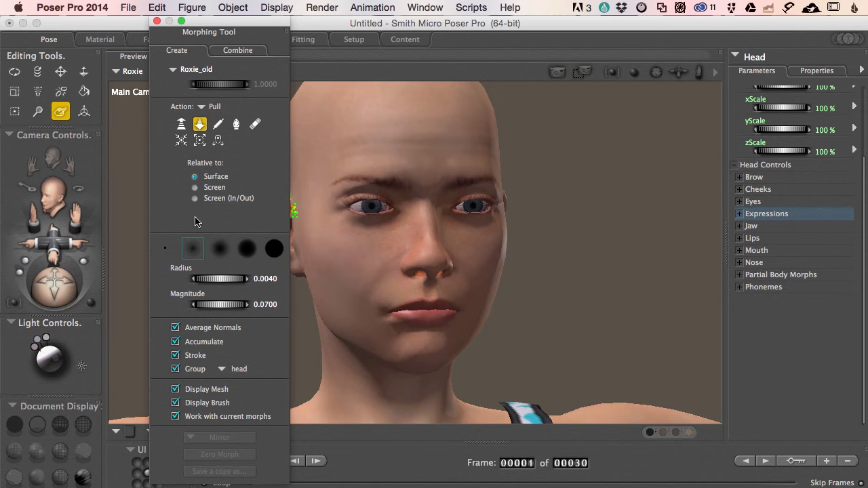
click(218, 124)
click(200, 126)
drag(235, 27, 163, 24)
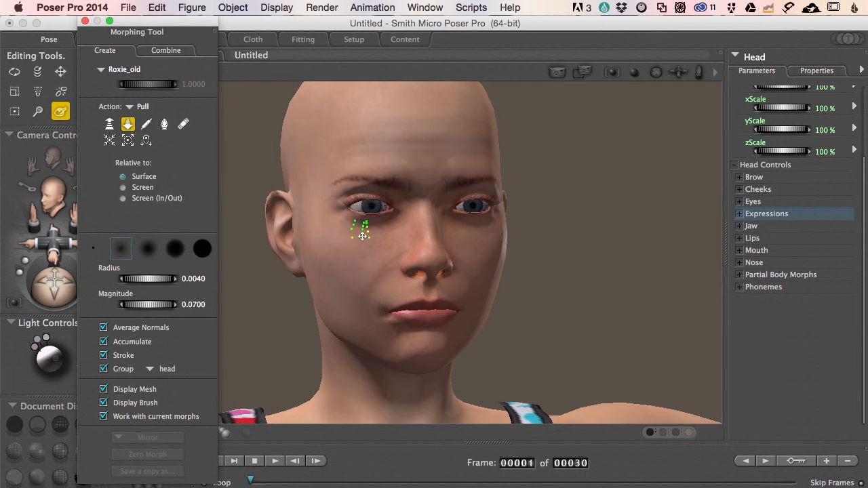
- Look through the body part groups available to the morph brush and keep it limited to head
drag(365, 290, 373, 289)
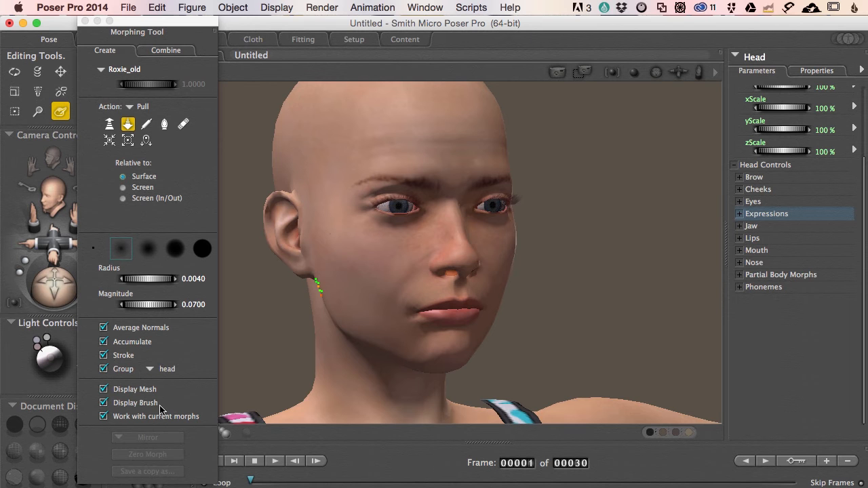
click(150, 371)
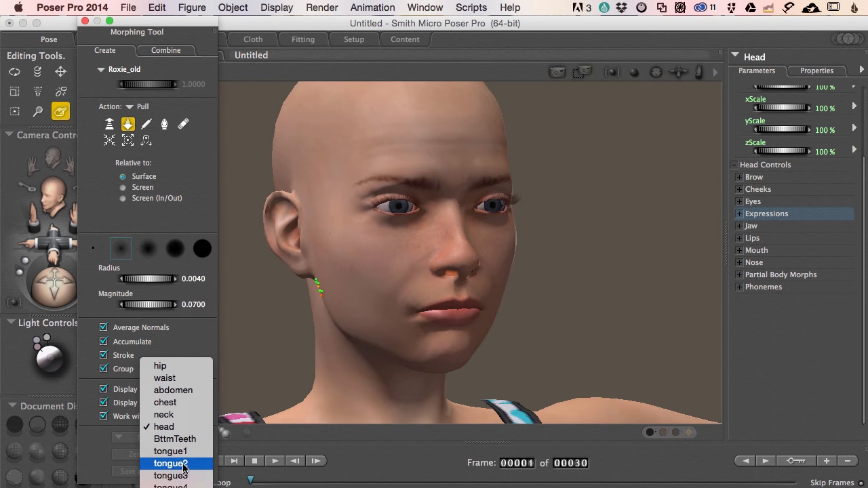
click(164, 429)
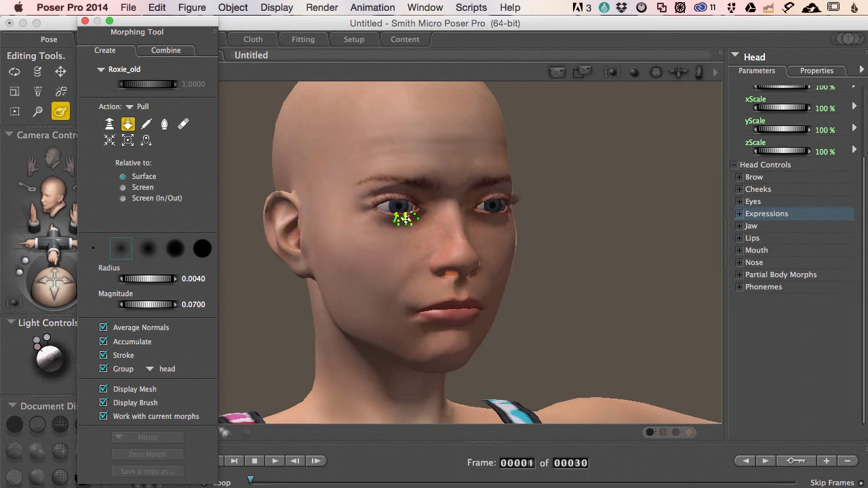
- Pull wrinkles out of the skin at the outer corner of Roxie's right eye and bags beneath that eye
key(space)
scroll(398, 211, up, 10)
scroll(398, 211, down, 5)
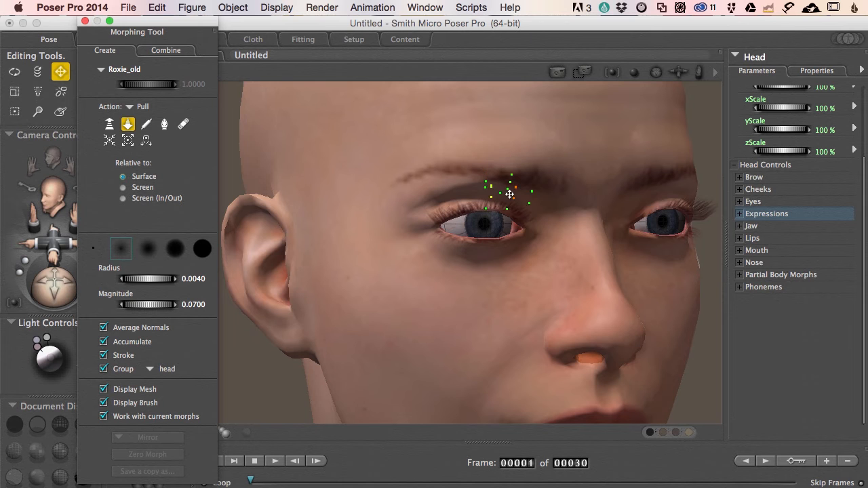
mouse_move(511, 194)
mouse_down()
mouse_move(443, 191)
mouse_move(413, 201)
mouse_move(409, 213)
mouse_up()
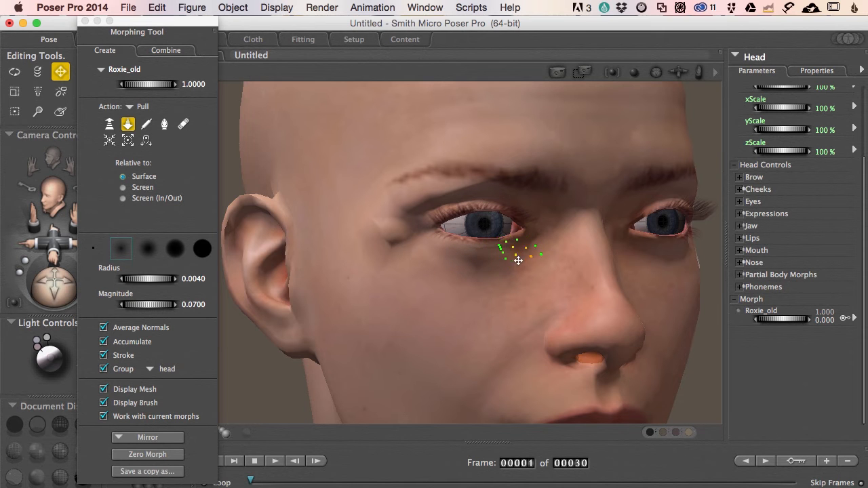
click(478, 276)
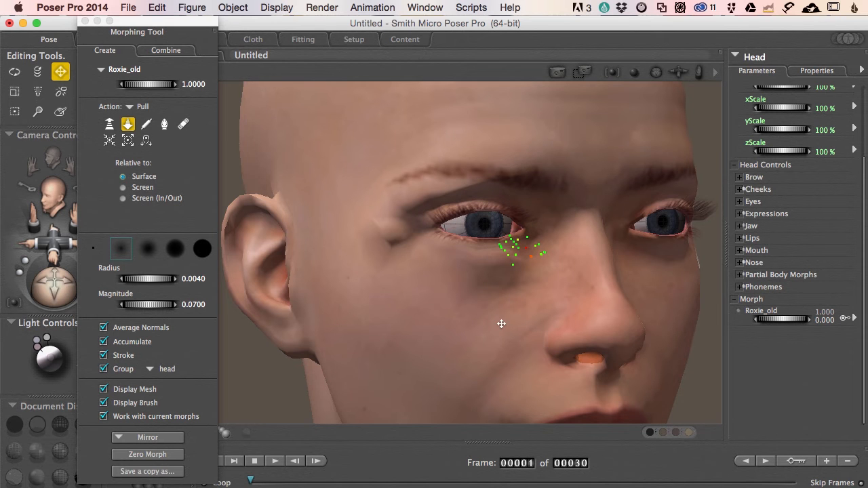
- Pull sagging folds into the skin beside the mouth and along the right jaw and chin
scroll(502, 323, down, 5)
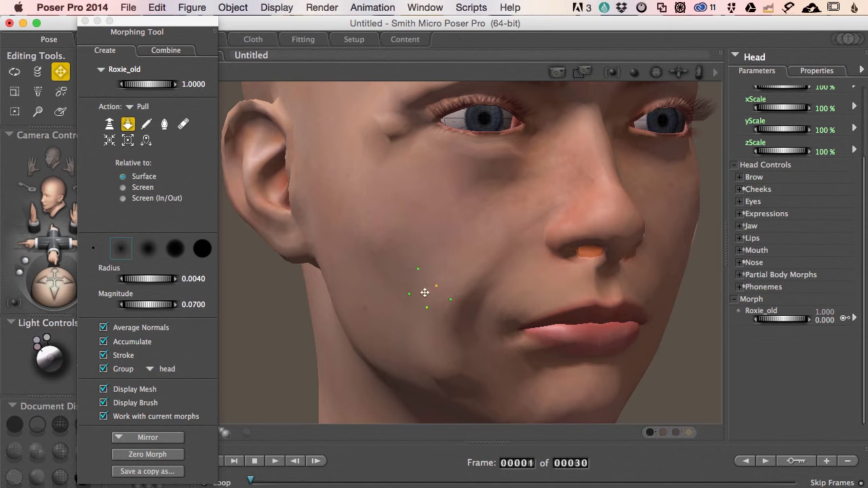
drag(492, 363, 489, 310)
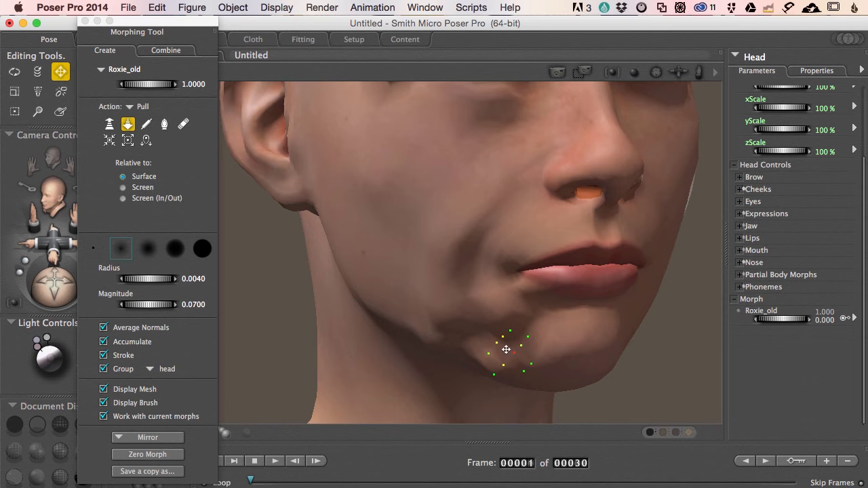
scroll(459, 304, up, 5)
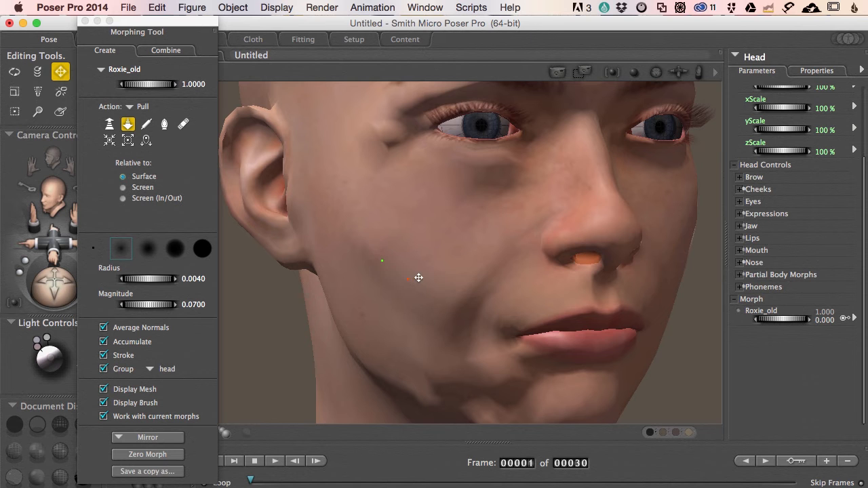
scroll(457, 323, down, 5)
mouse_move(457, 322)
middle_down()
mouse_move(440, 306)
mouse_move(458, 317)
middle_up()
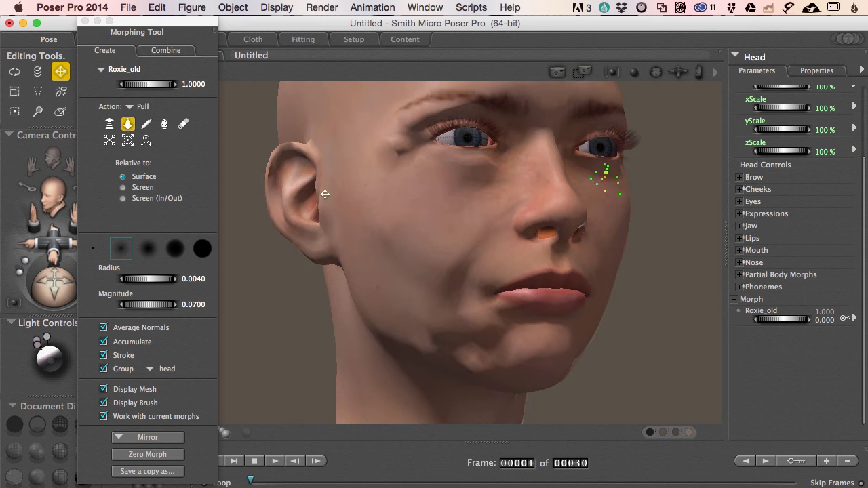
- Smooth the folds on the right jaw and cheek with a brush radius of 0.0072 and magnitude of 0.3450
click(165, 124)
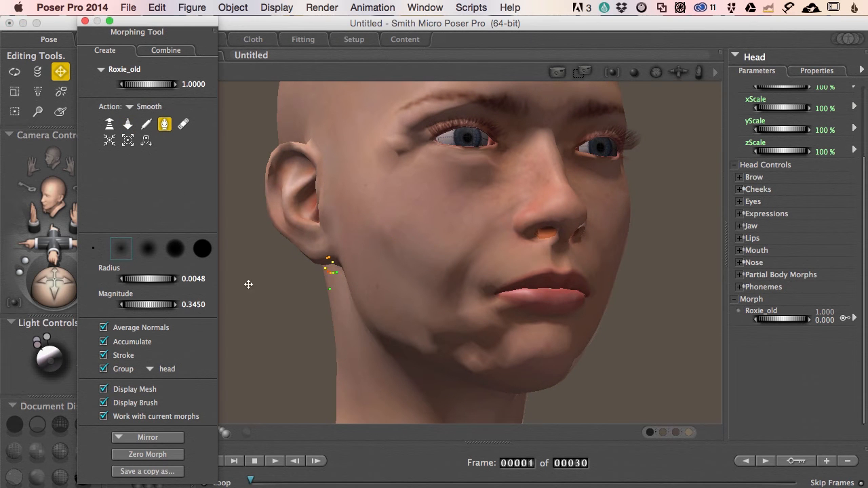
drag(165, 280, 170, 280)
mouse_move(479, 353)
mouse_down()
mouse_move(419, 325)
mouse_move(482, 364)
mouse_move(421, 326)
mouse_up()
drag(480, 337, 427, 324)
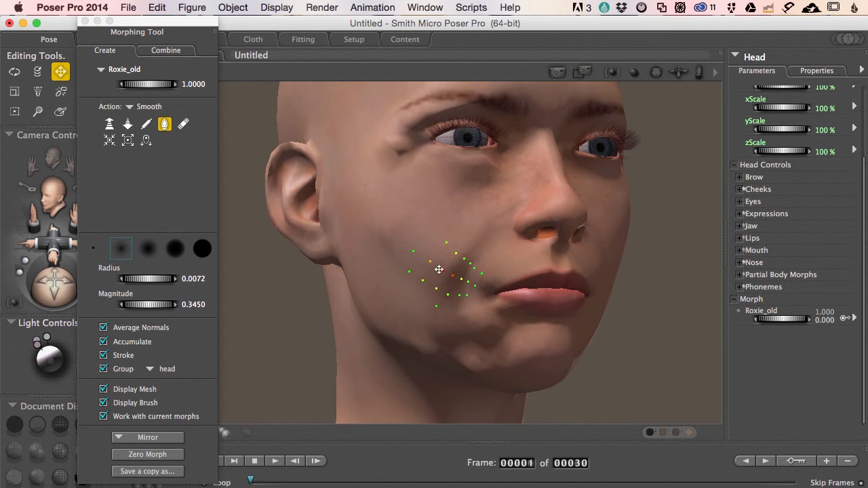
drag(436, 268, 413, 254)
- Inspect the head's polygon mesh in a lined display style and return to the textured display
click(61, 478)
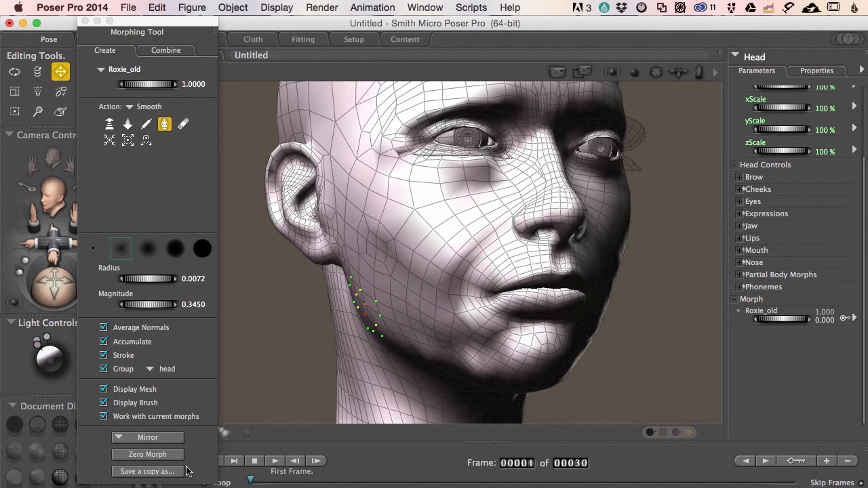
drag(202, 30, 237, 30)
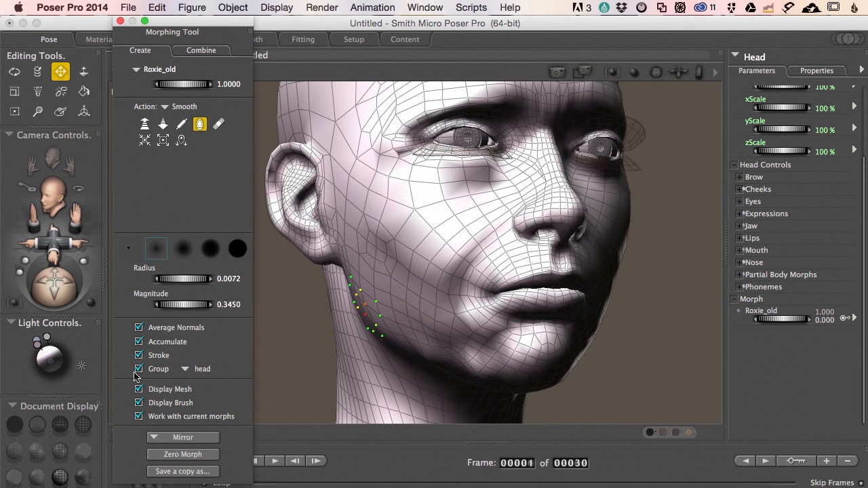
click(82, 477)
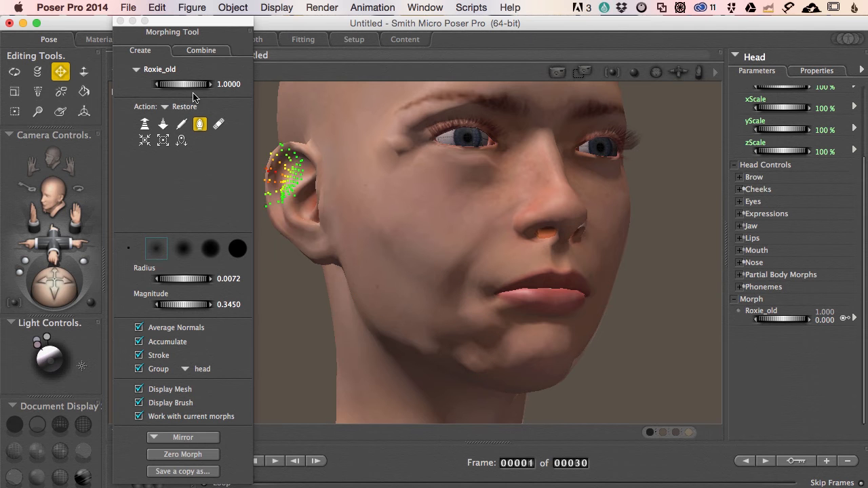
- Flatten the folds along the right jawline with a brush radius of 0.0066 and magnitude of 1.0000
click(181, 124)
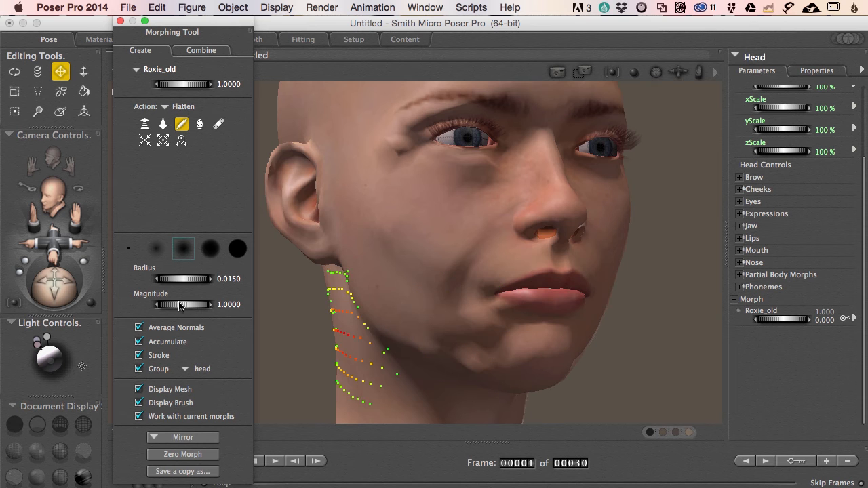
drag(181, 283, 179, 284)
mouse_move(476, 348)
mouse_down()
mouse_move(441, 334)
mouse_move(484, 362)
mouse_move(432, 344)
mouse_up()
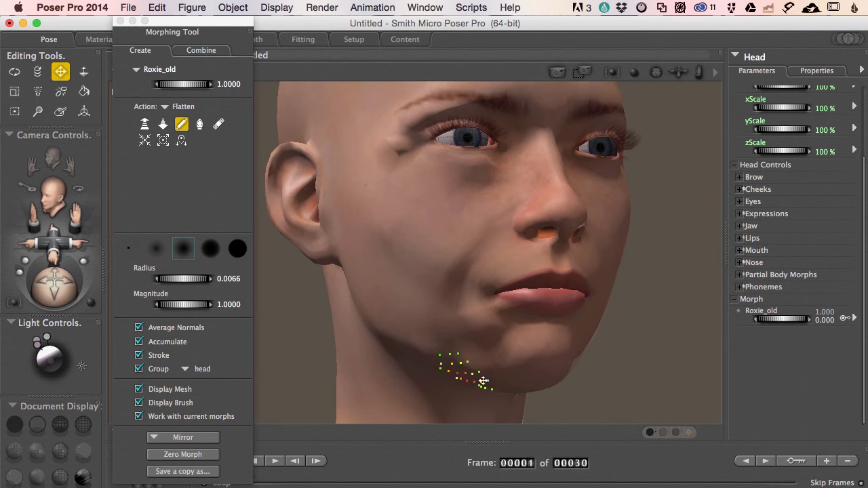
- Sag the skin under the right eye, at its outer corner and along the jawline with radius 0.0040 and magnitude 0.1000
click(182, 141)
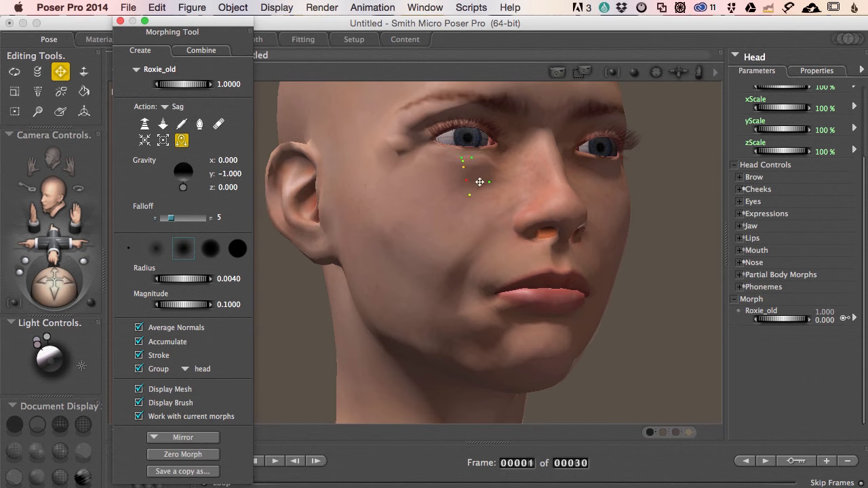
drag(493, 168, 441, 168)
drag(503, 186, 437, 190)
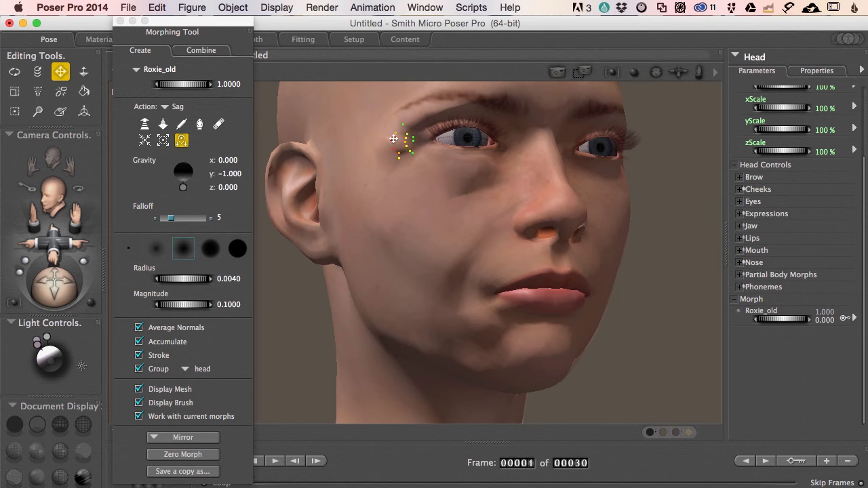
drag(400, 149, 389, 142)
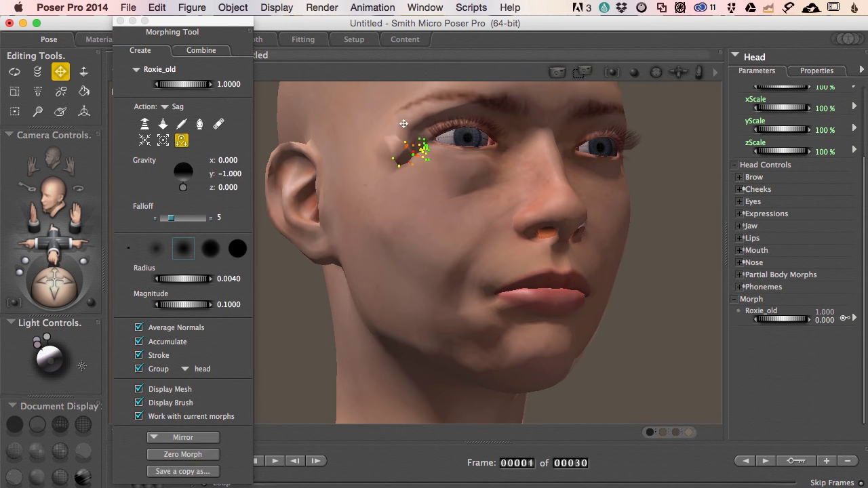
click(398, 159)
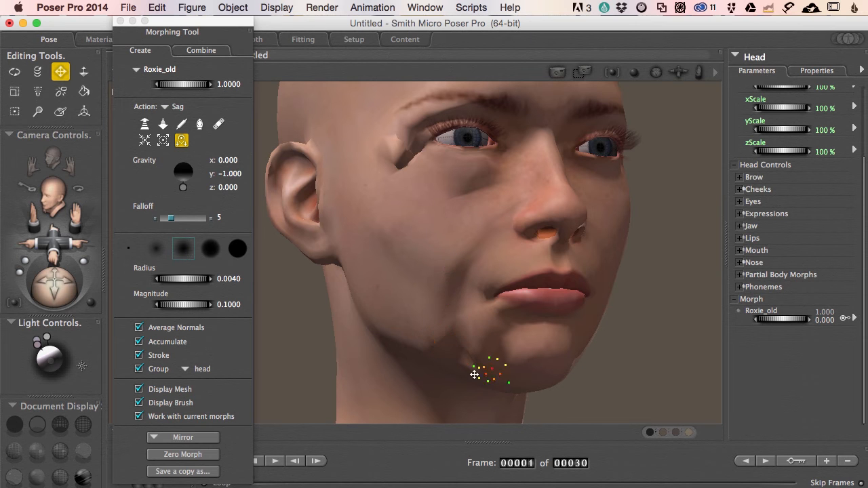
drag(377, 328, 470, 375)
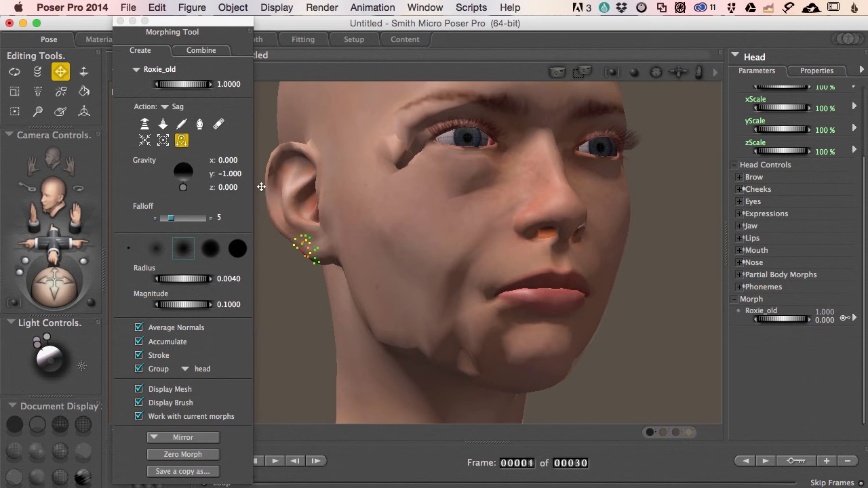
- Switch the morph brush back to Pull and limit it to the neck group
click(163, 125)
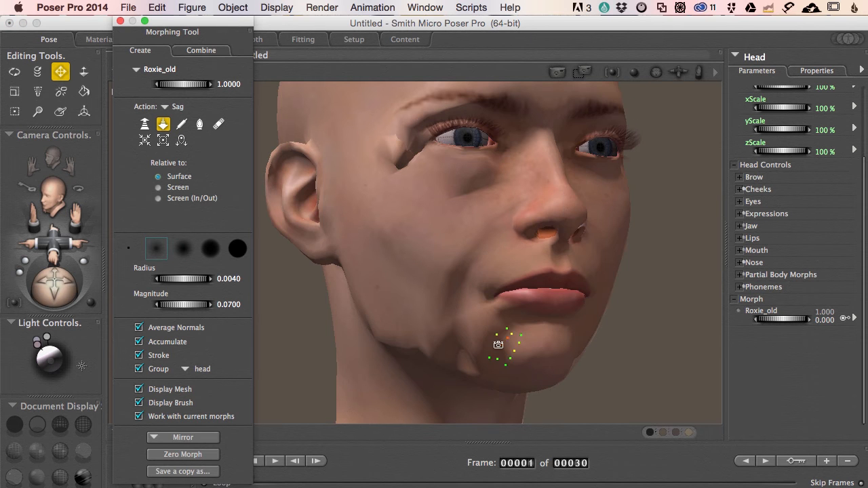
click(493, 344)
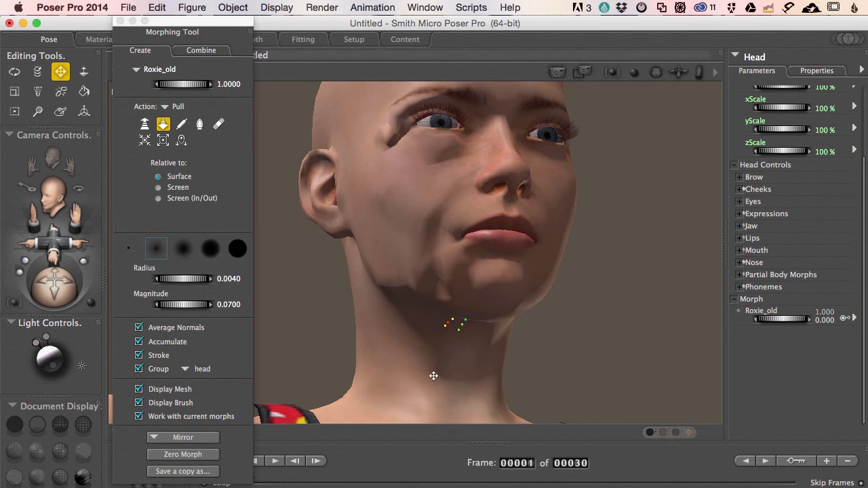
click(199, 371)
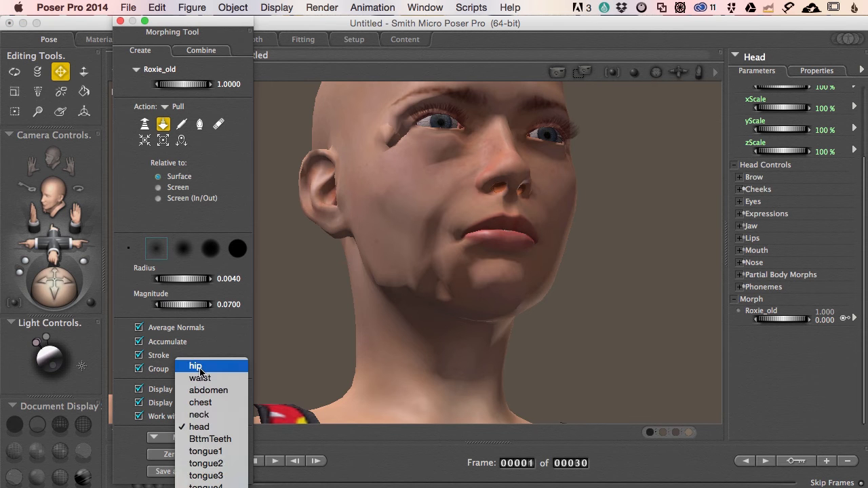
click(211, 414)
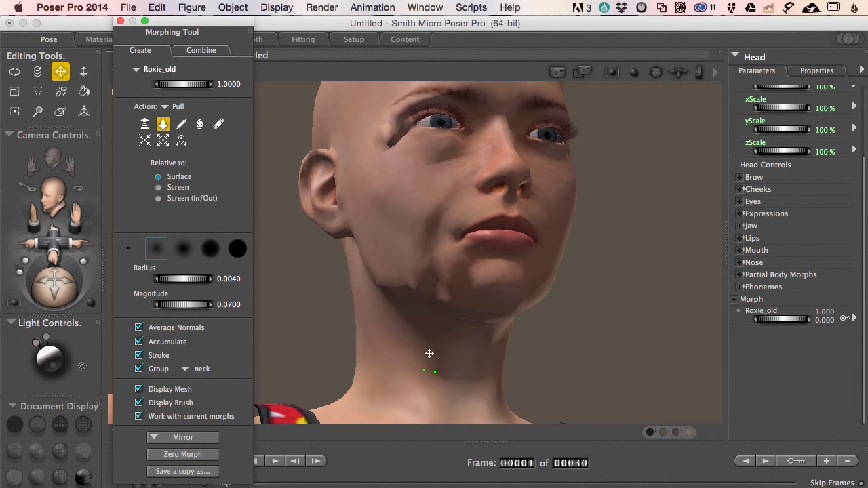
- Remove the neck group restriction from the morph brush and switch its action to Restore
click(139, 369)
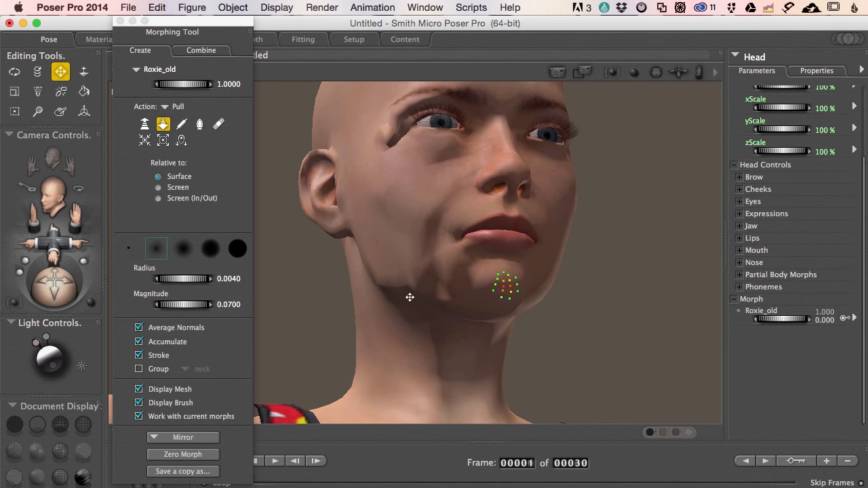
scroll(385, 231, up, 5)
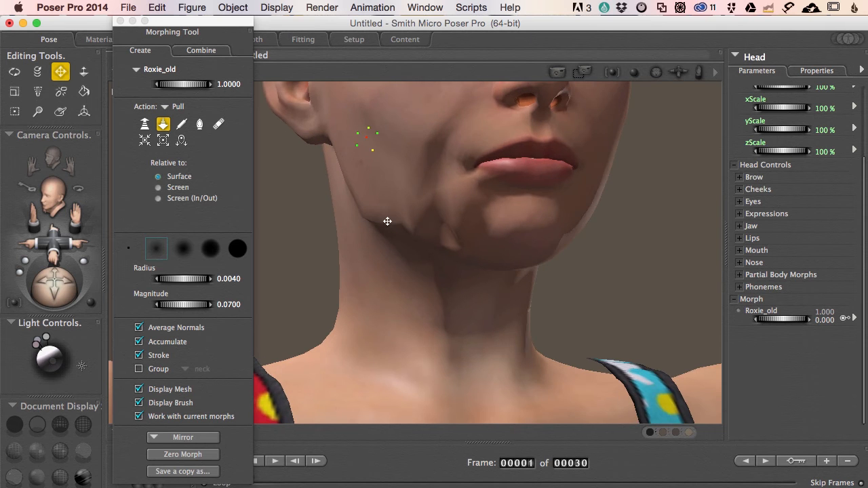
scroll(387, 221, up, 5)
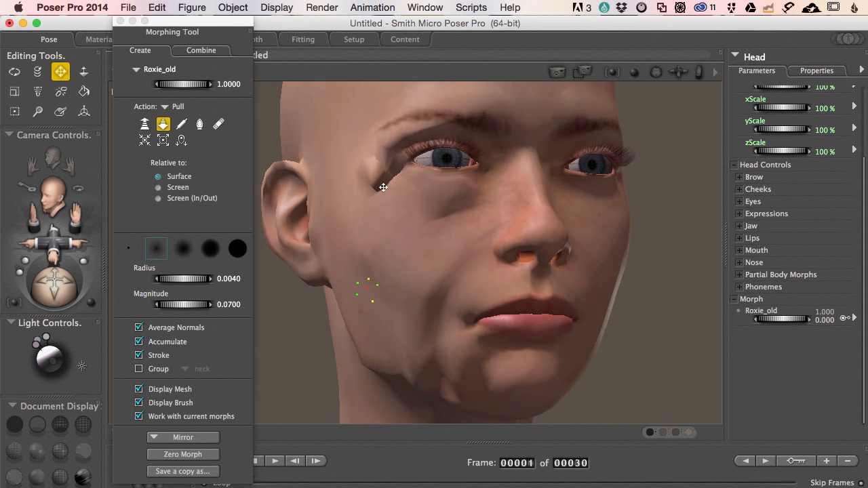
click(200, 127)
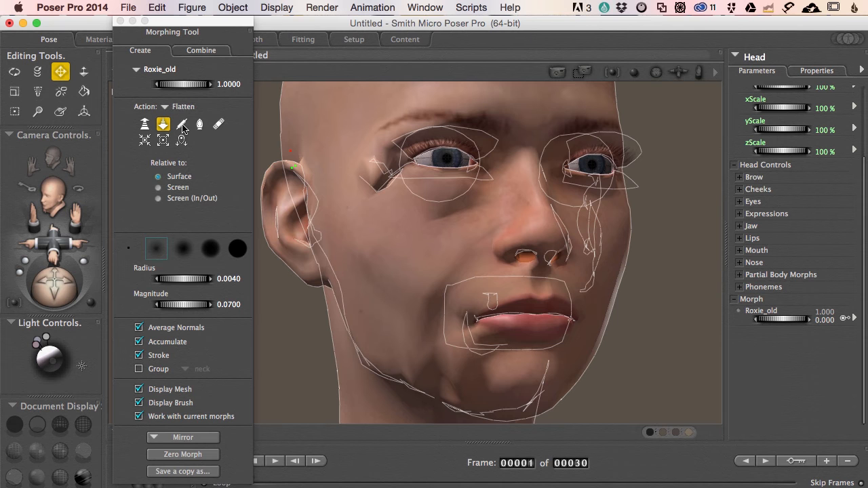
click(219, 124)
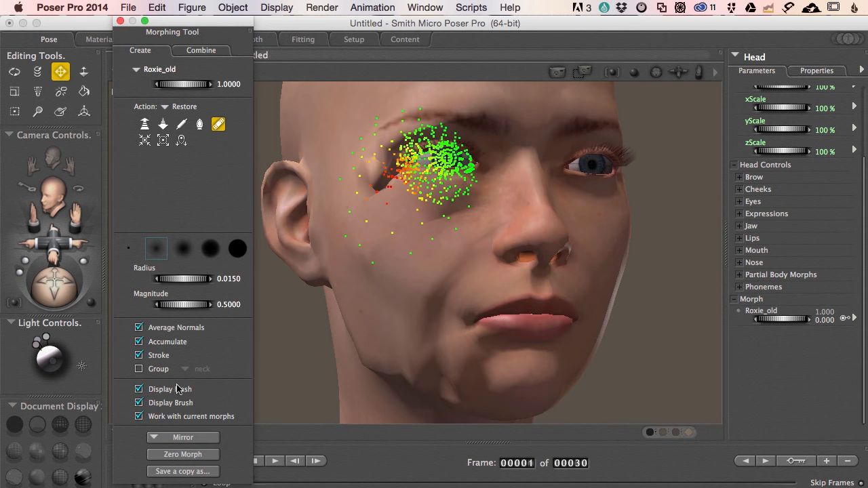
- Limit the Restore brush to the head group and soften the fold at the right eye's outer corner with radius 0.0054
click(139, 369)
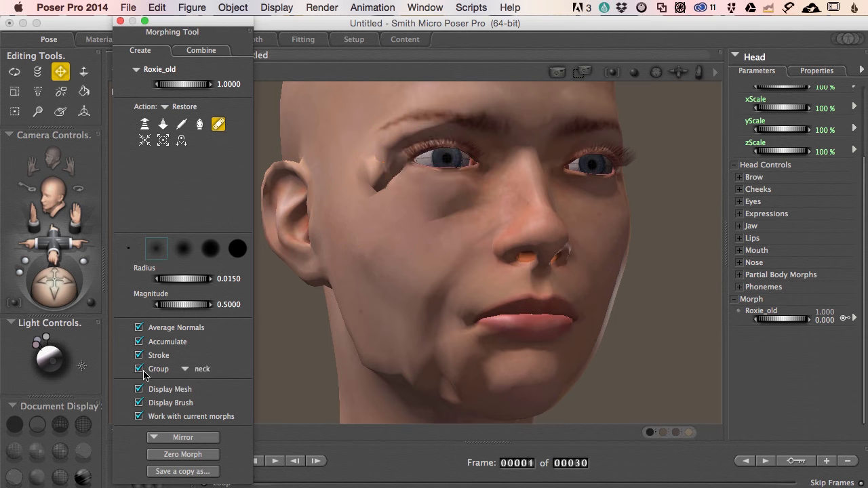
click(185, 370)
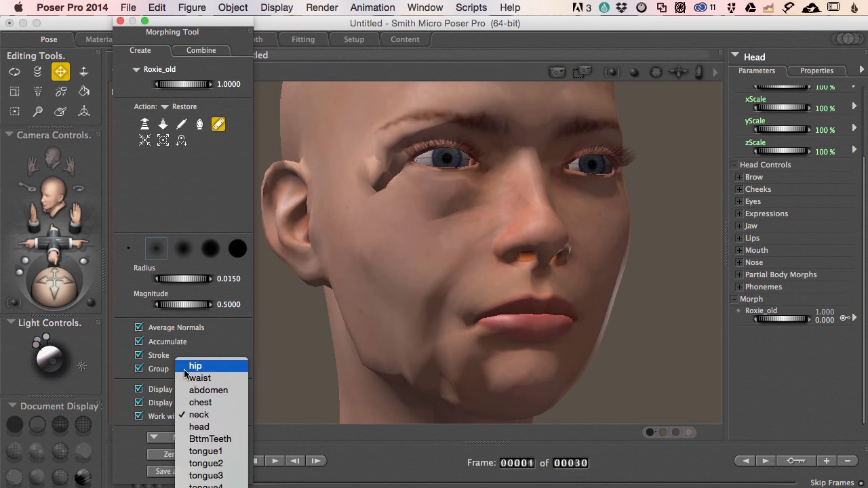
click(199, 426)
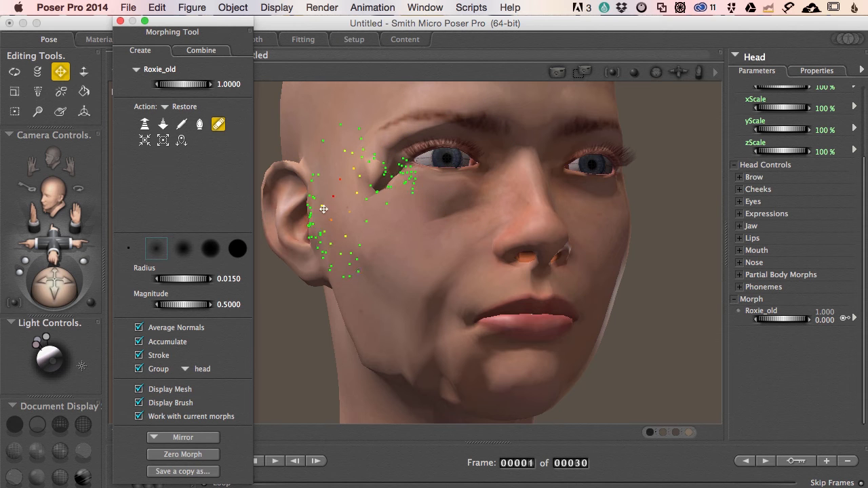
drag(191, 279, 180, 280)
mouse_move(368, 200)
mouse_down()
mouse_move(390, 174)
mouse_move(366, 181)
mouse_move(393, 186)
mouse_move(368, 170)
mouse_move(364, 184)
mouse_up()
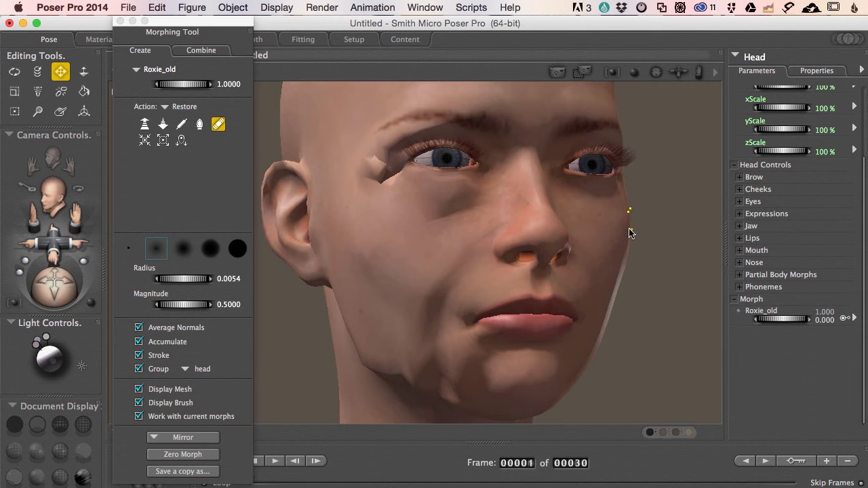
- Mirror the sculpted head morph from -x to +x and view both sides of the face
click(174, 439)
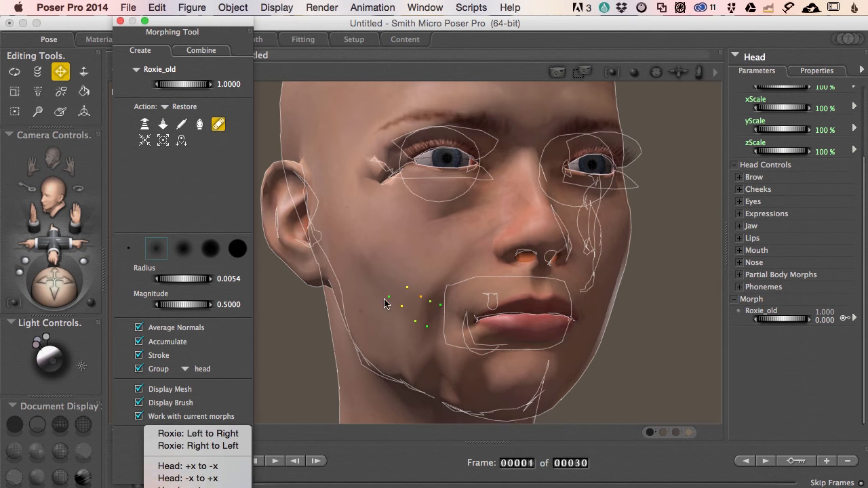
click(204, 479)
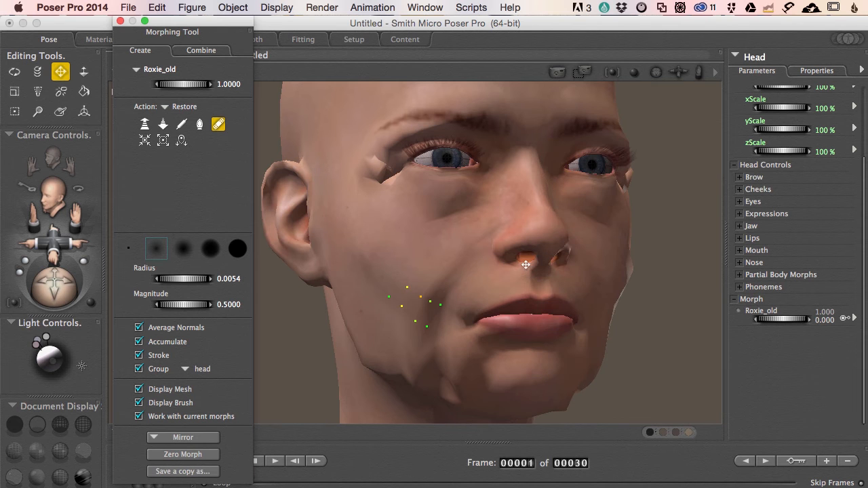
mouse_move(590, 304)
alt+mouse_down()
mouse_move(575, 305)
mouse_move(613, 303)
mouse_move(599, 299)
alt+mouse_up()
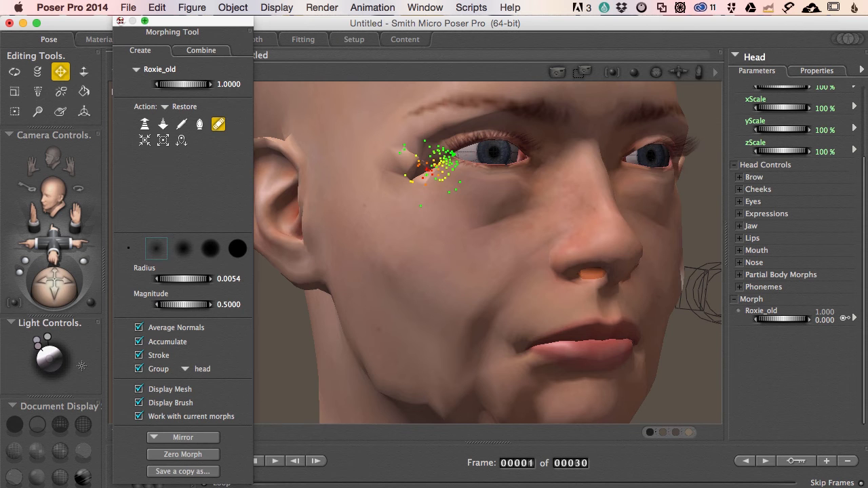
- Close the Morphing Tool and examine the head's Nose morph dials, including NasolabialFold
click(120, 21)
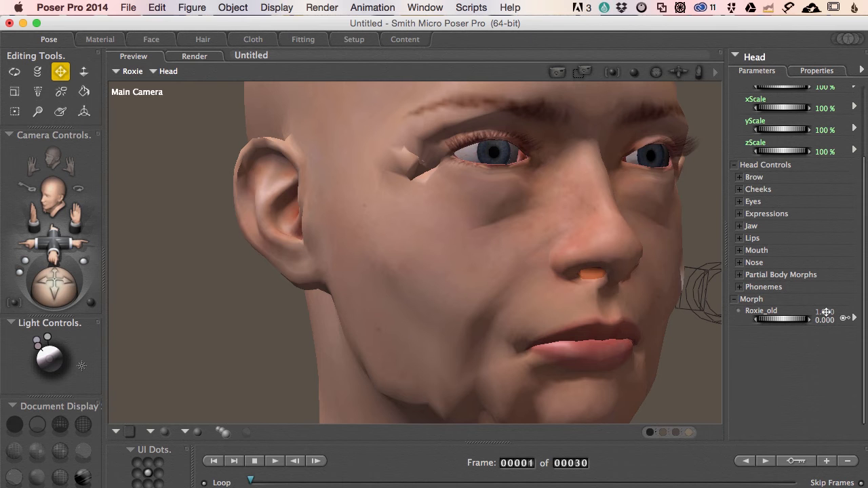
click(739, 263)
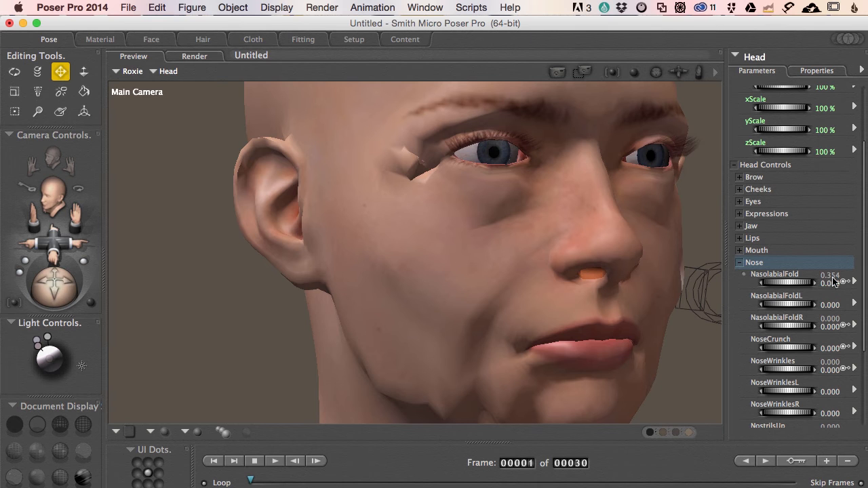
click(740, 263)
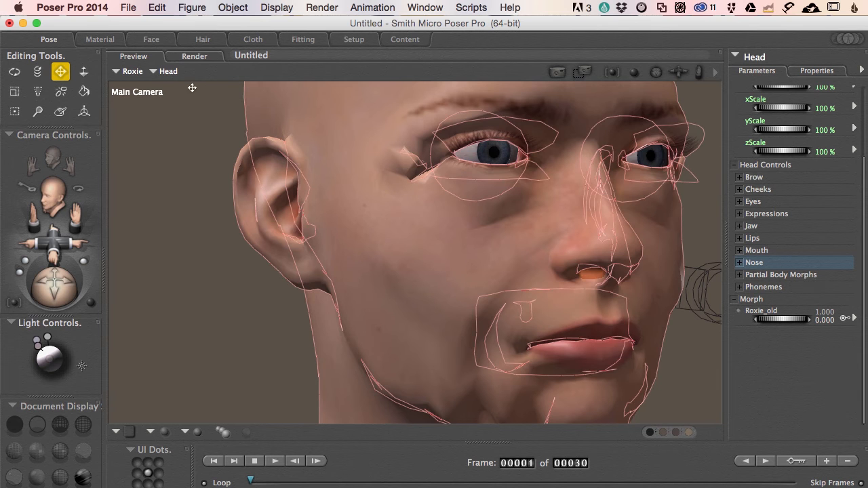
- Reopen the Morphing Tool, set the Roxie_old morph value to 0 and close the tool
click(59, 113)
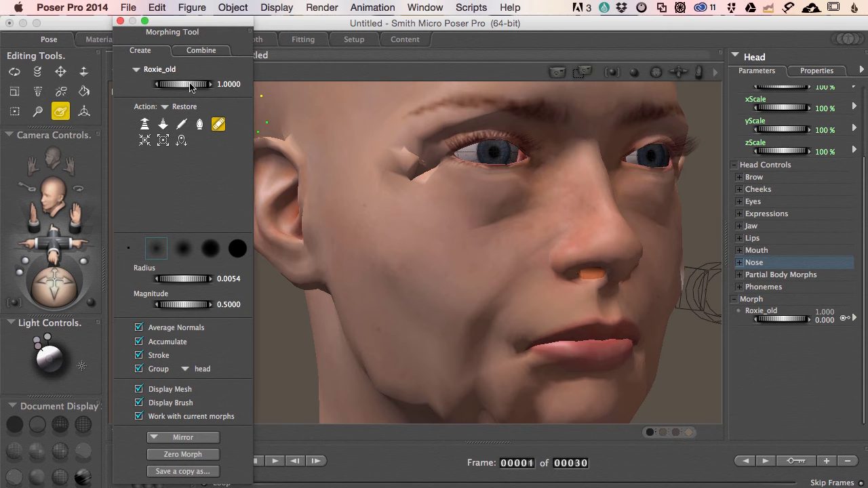
drag(183, 84, 159, 84)
click(236, 84)
text(0)
key(Return)
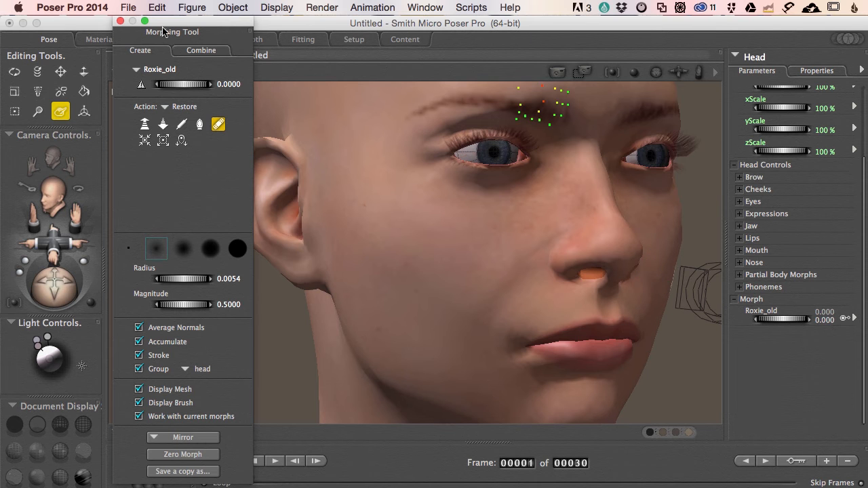
click(121, 23)
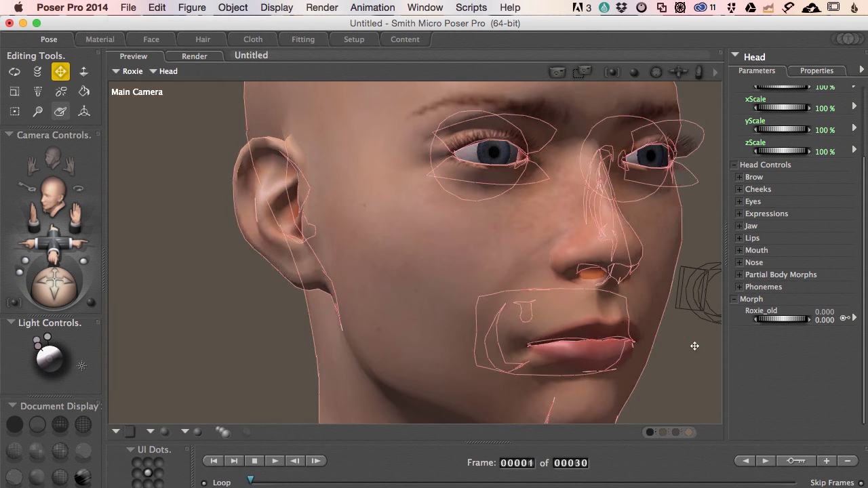
- Test the head's Roxie_old dial at 0.440 and reset it to 0
mouse_move(779, 320)
mouse_down()
mouse_move(822, 323)
mouse_move(727, 323)
mouse_move(774, 323)
mouse_up()
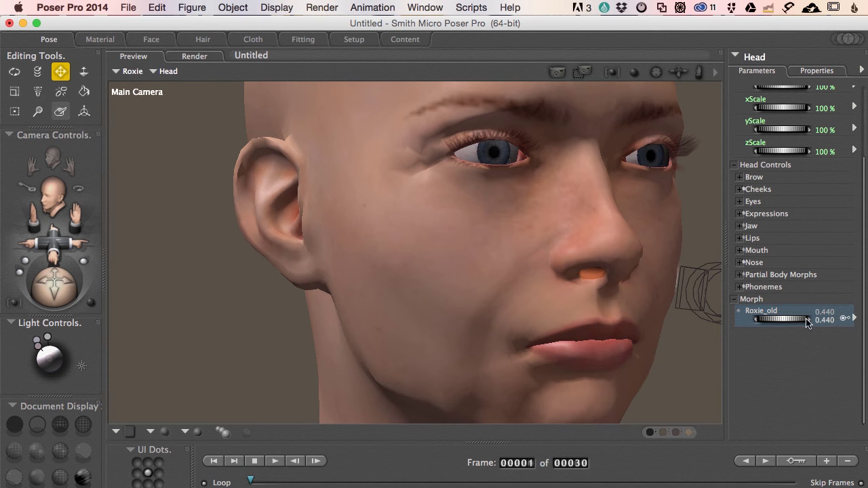
click(824, 319)
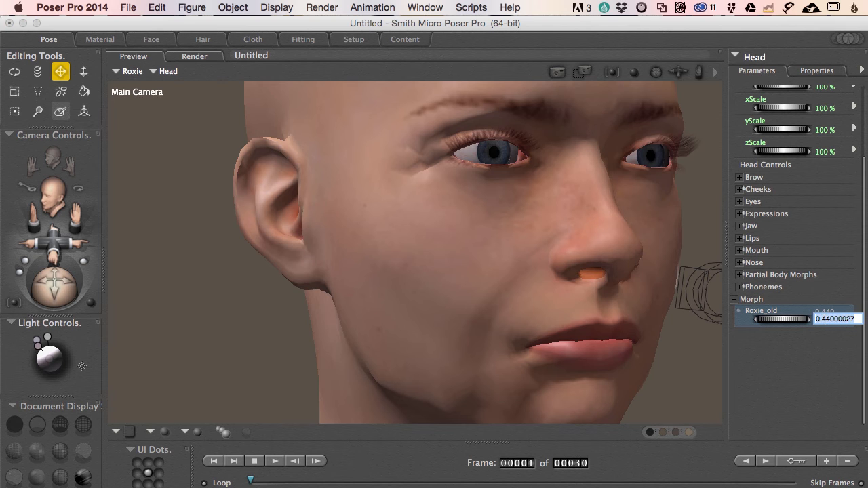
text(0)
key(Return)
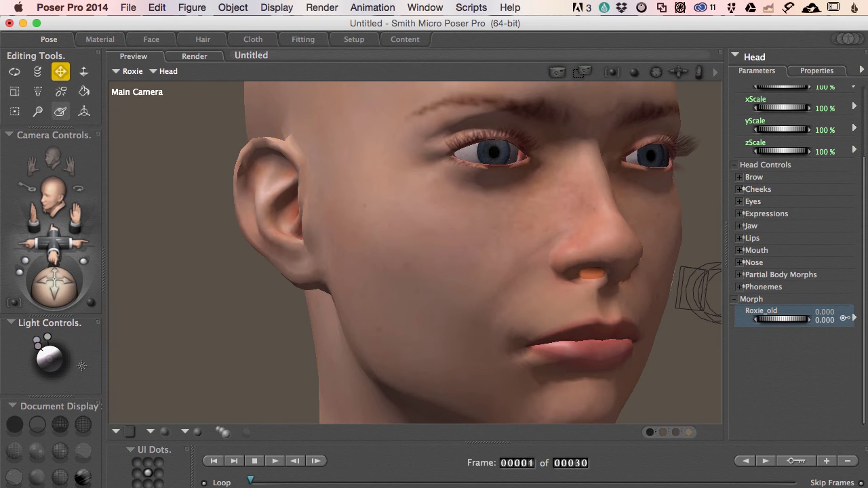
- Widen the parameters palette to make more room around the Roxie_old dial
click(854, 318)
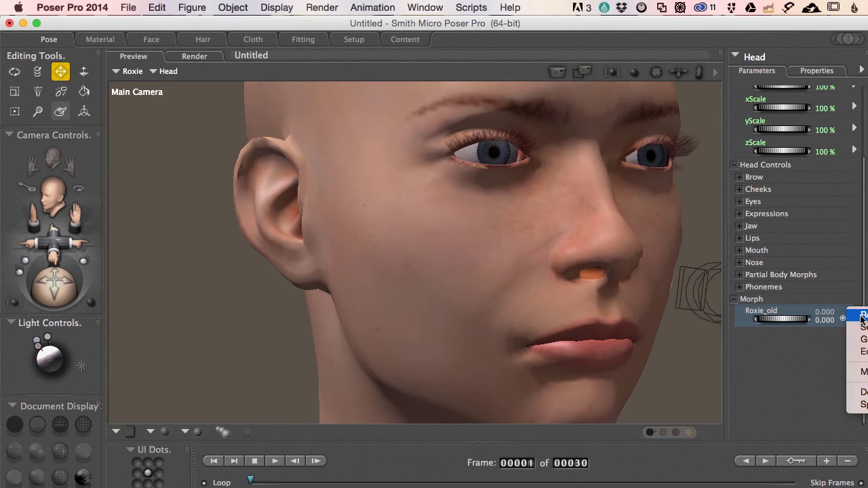
click(772, 383)
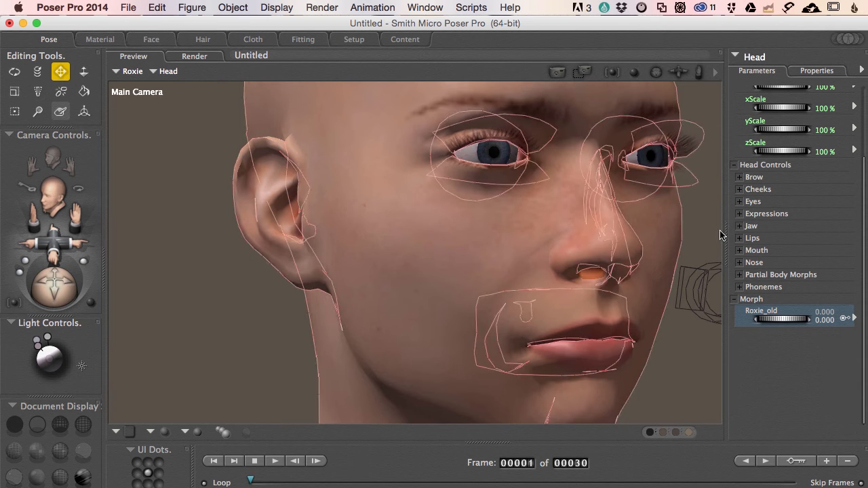
drag(727, 246, 690, 235)
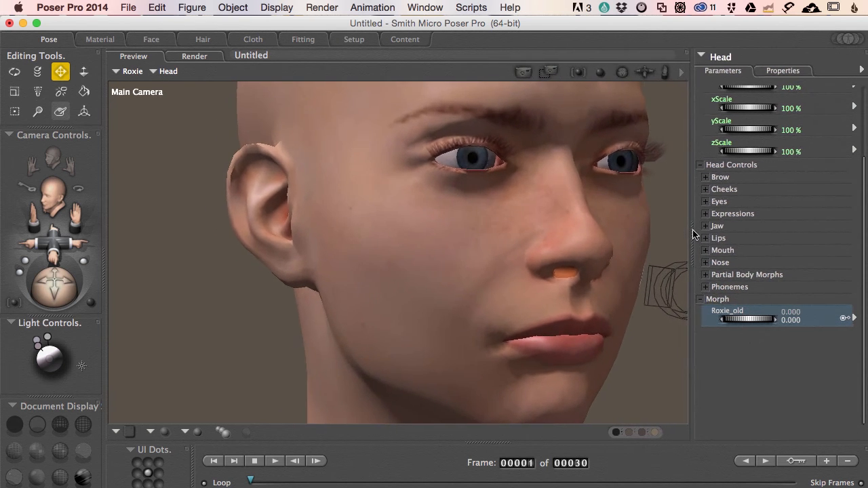
- Check the Roxie_old master parameter for dependent parameters and close the dependency editor
click(853, 319)
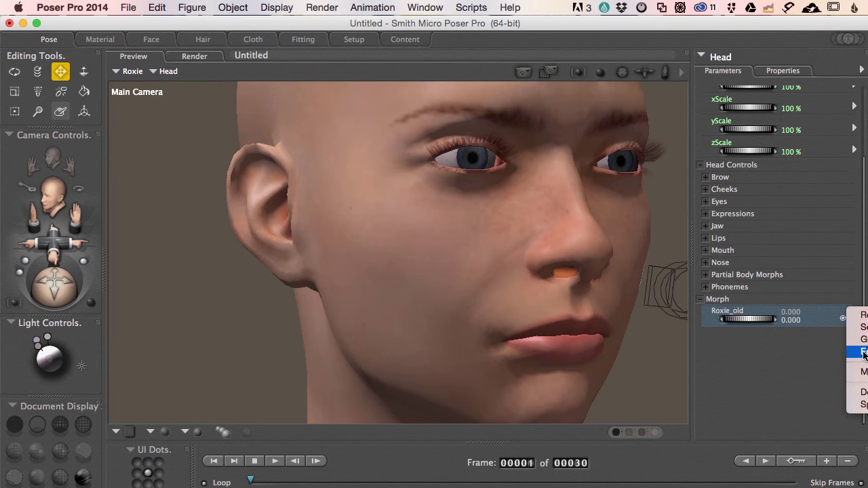
click(828, 361)
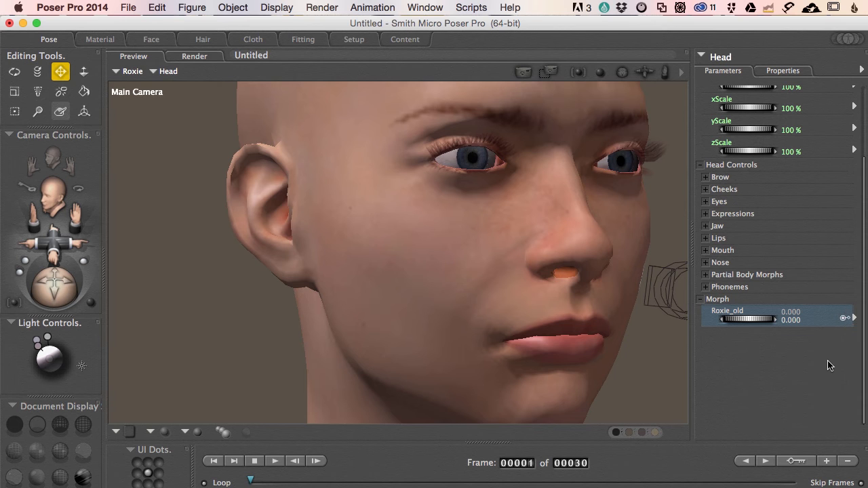
click(843, 319)
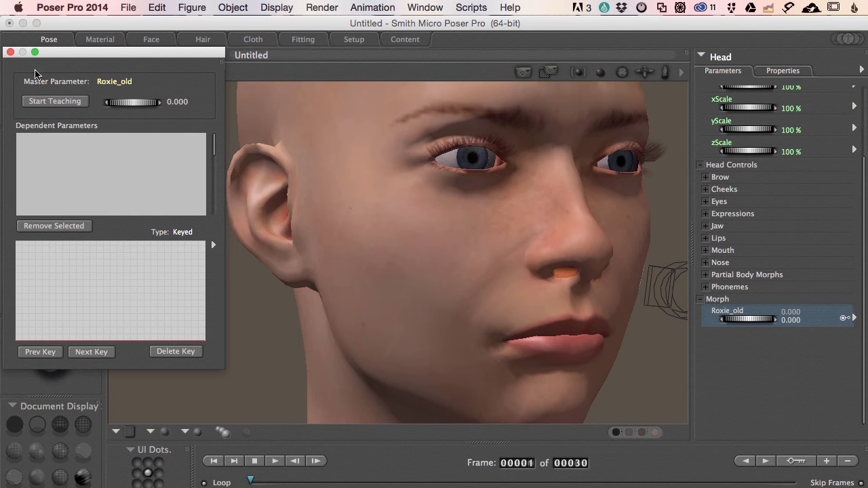
click(10, 52)
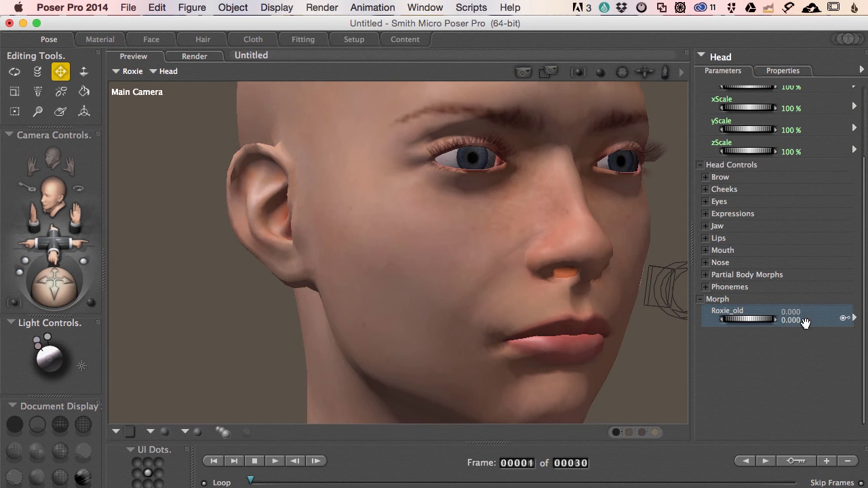
- Limit the Roxie_old dial to a minimum of 0 and a maximum of 1, and raise it to 1.000
click(853, 319)
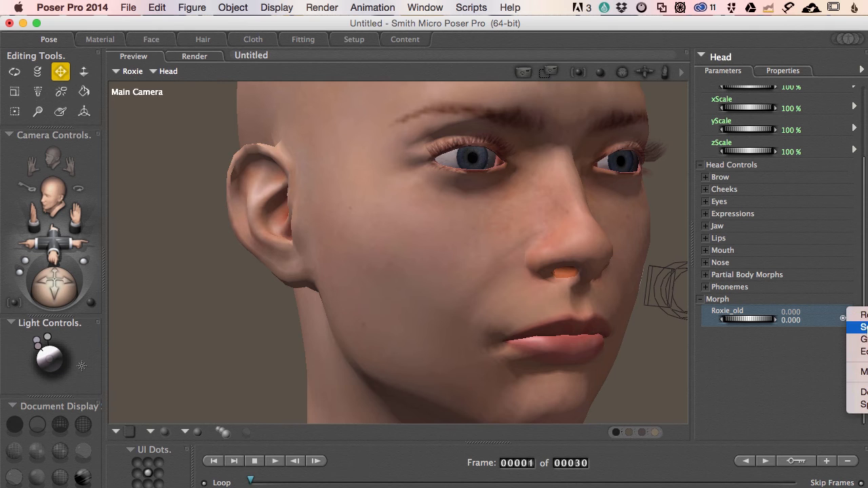
click(860, 327)
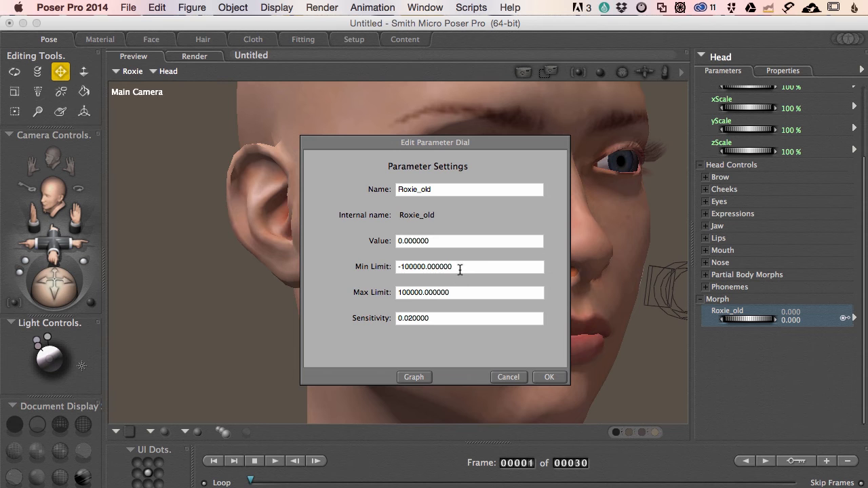
click(437, 266)
triple_click(436, 266)
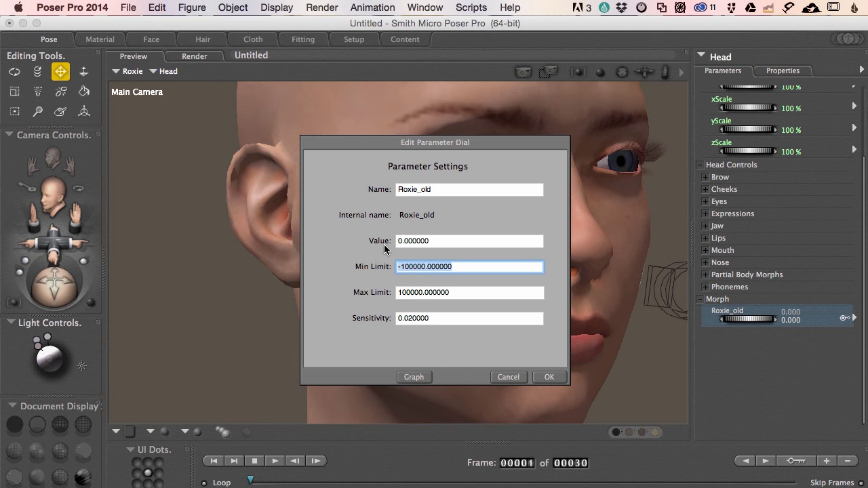
text(0)
triple_click(407, 293)
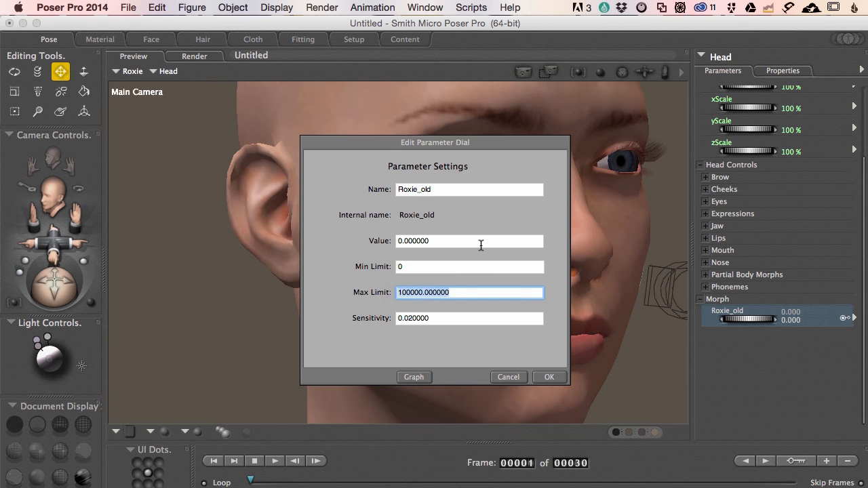
text(1)
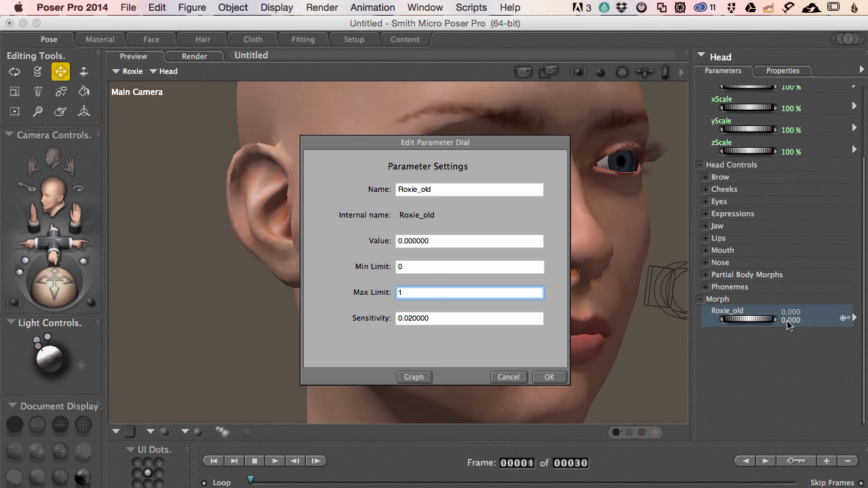
click(546, 378)
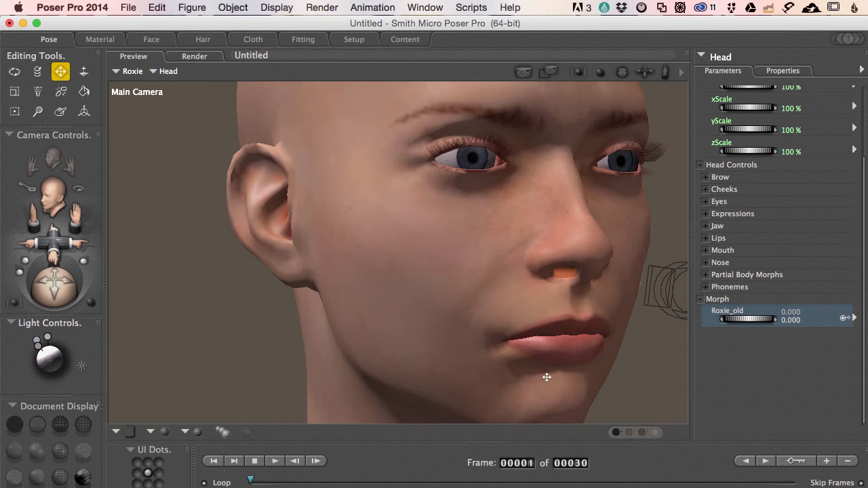
click(750, 321)
drag(749, 319, 814, 319)
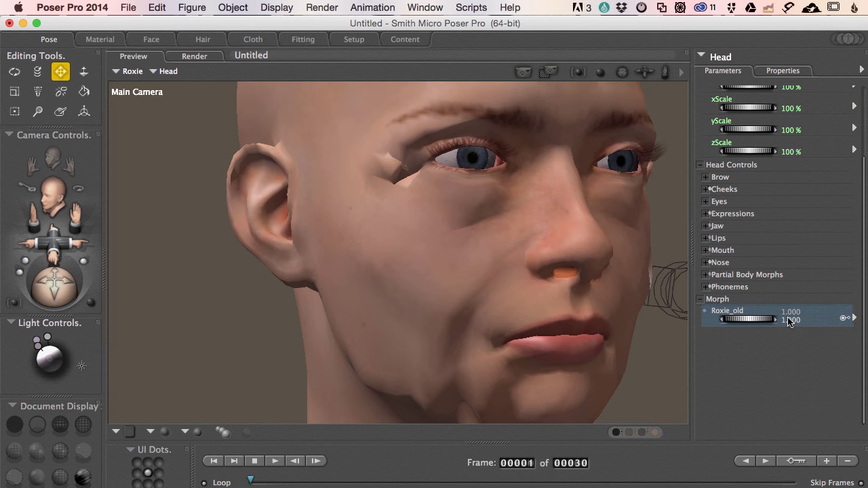
- Lower the head's Roxie_old dial to 0.660
drag(779, 314, 756, 323)
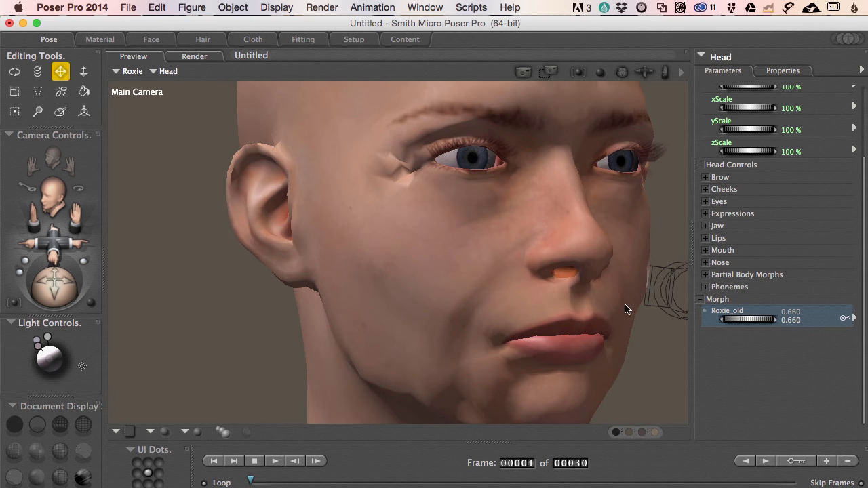
drag(491, 300, 434, 250)
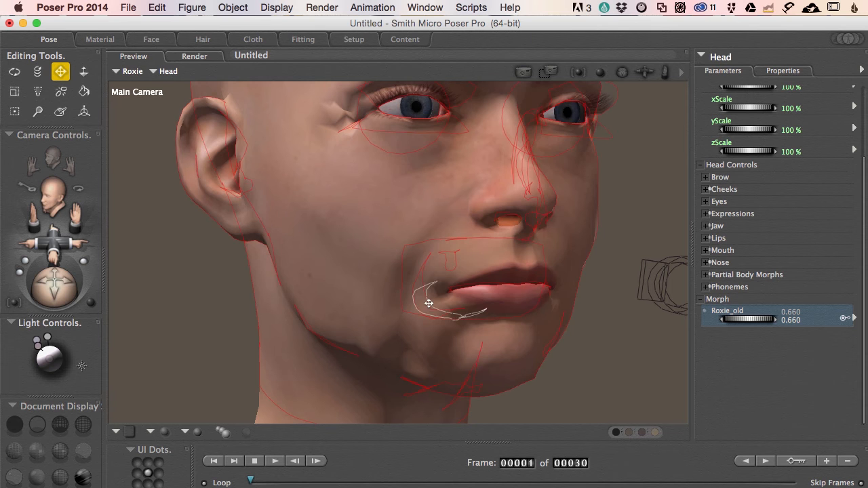
click(192, 7)
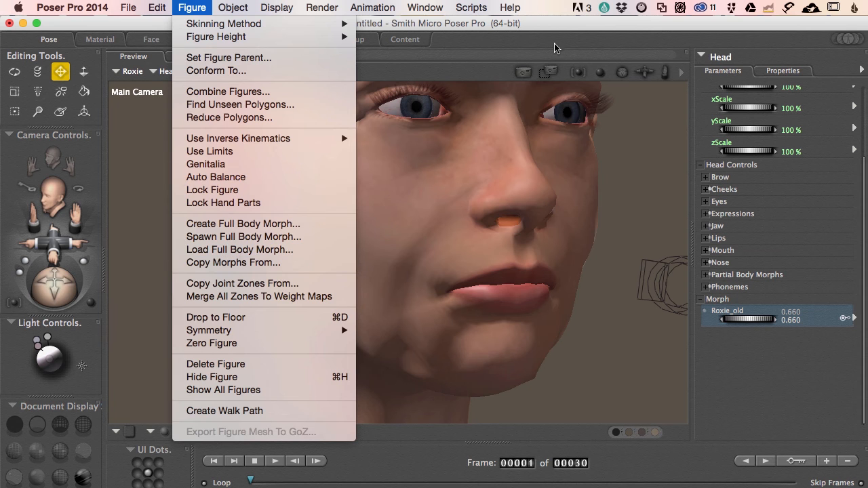
click(453, 51)
click(234, 8)
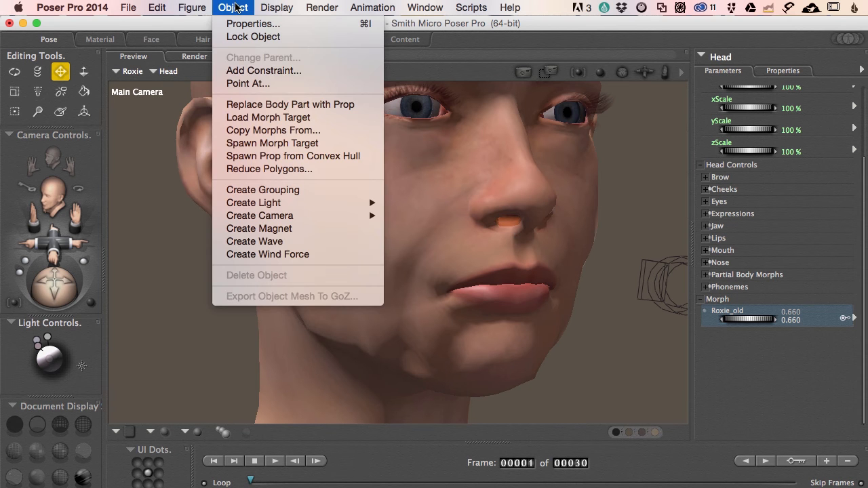
mouse_move(277, 8)
click(551, 48)
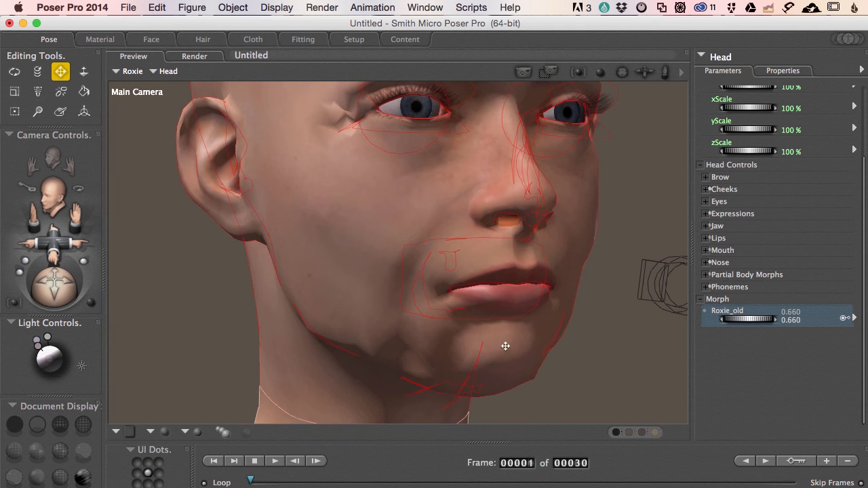
- Bring most of the figure into view and look through Roxie's body parts and deformers in the Hierarchy Editor
scroll(382, 254, down, 5)
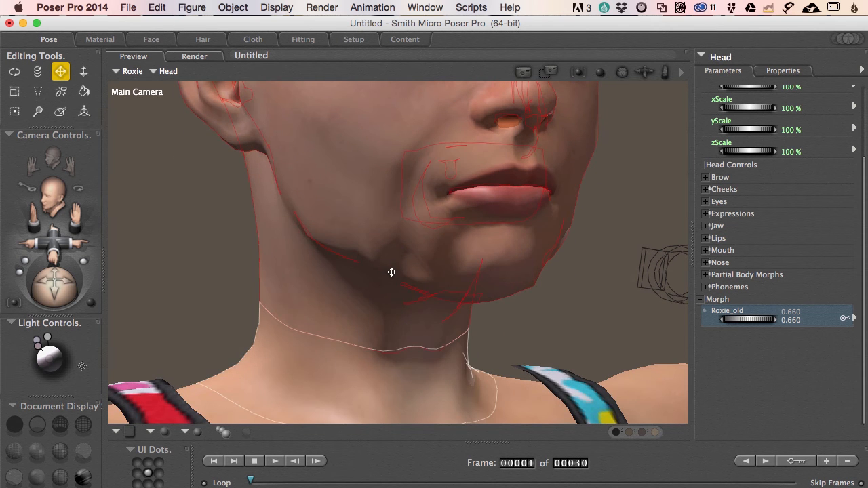
scroll(391, 272, down, 10)
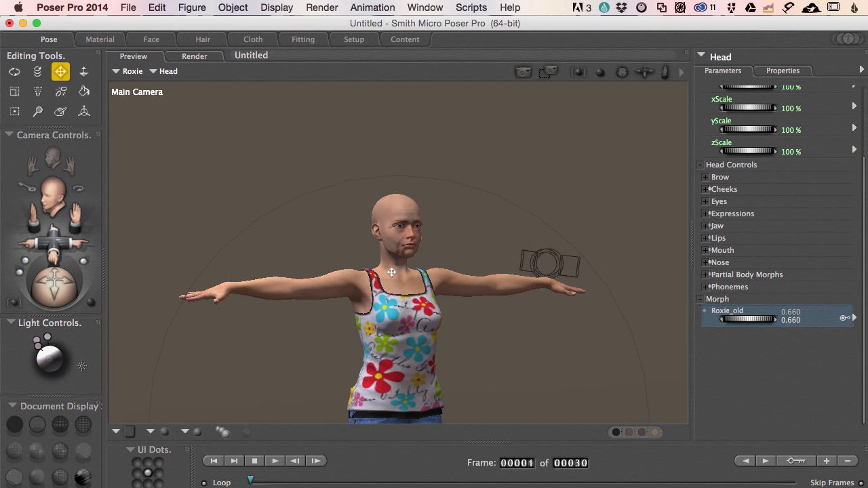
mouse_move(399, 309)
alt+mouse_down()
mouse_move(384, 310)
mouse_move(458, 312)
mouse_move(410, 312)
alt+mouse_up()
scroll(335, 275, down, 5)
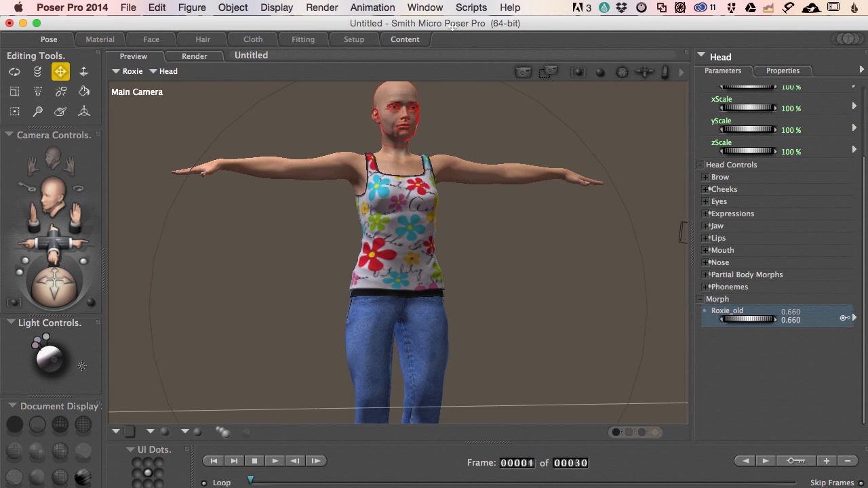
click(425, 7)
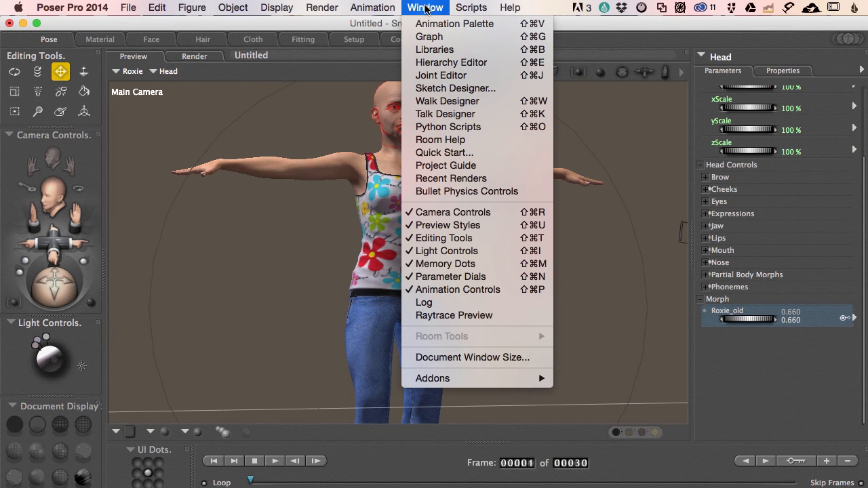
click(435, 62)
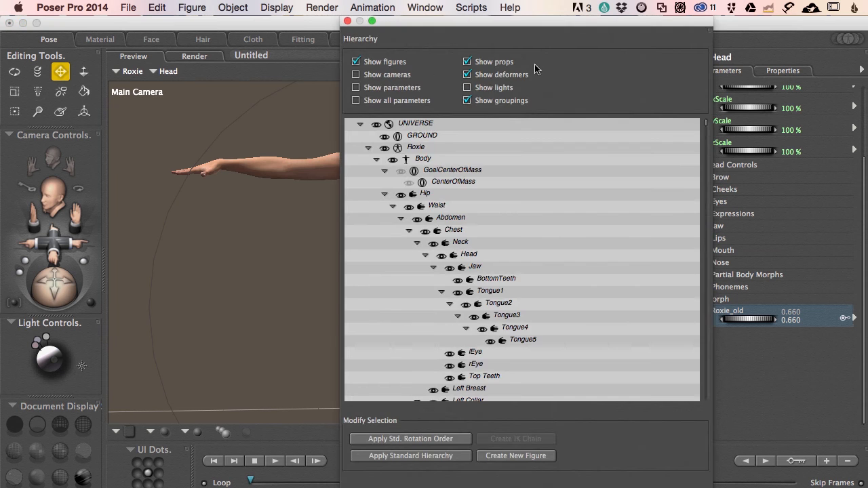
drag(536, 26, 648, 25)
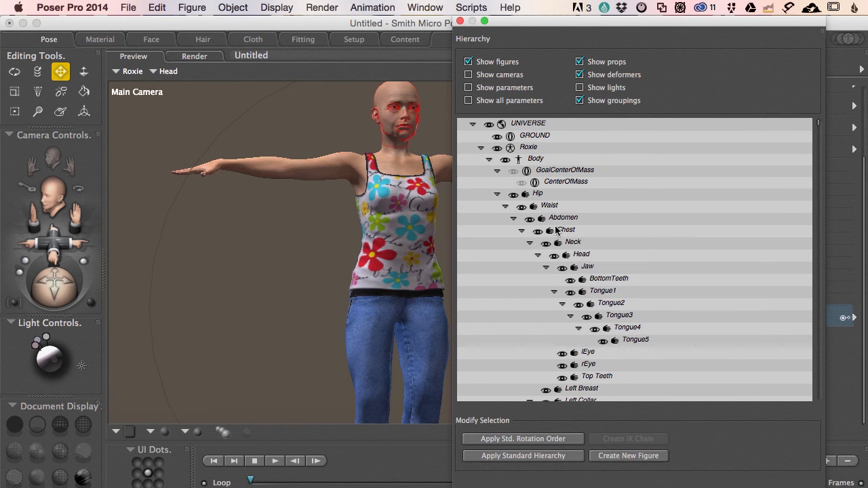
scroll(559, 234, down, 5)
scroll(558, 234, down, 6)
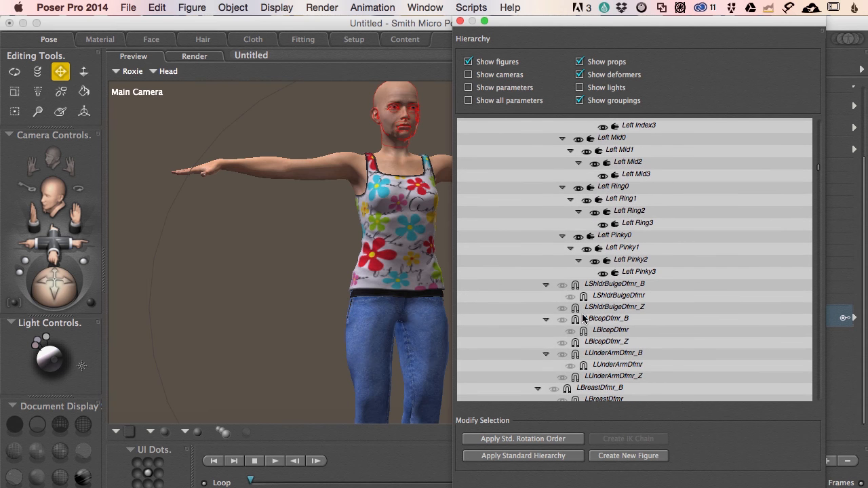
- Highlight the LShldrBulgeDfmr_B deformer in the hierarchy and check the head's visibility and bend properties
click(600, 285)
drag(724, 38, 526, 22)
click(775, 72)
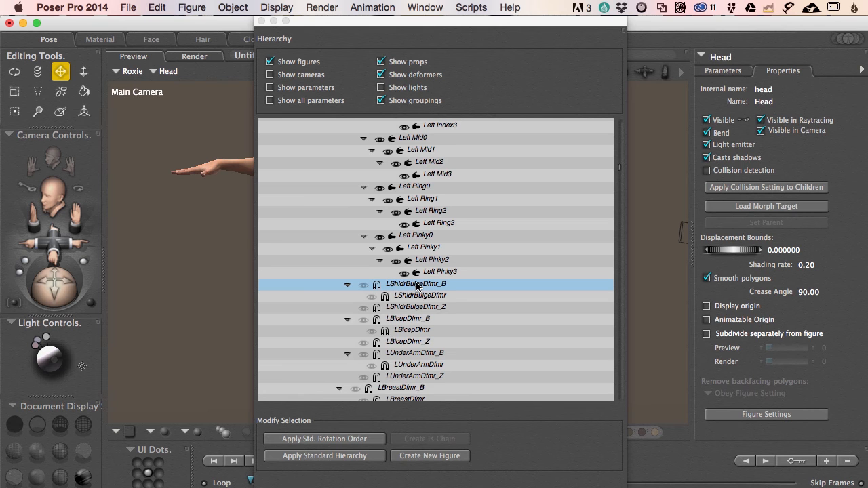
click(707, 132)
drag(366, 26, 526, 29)
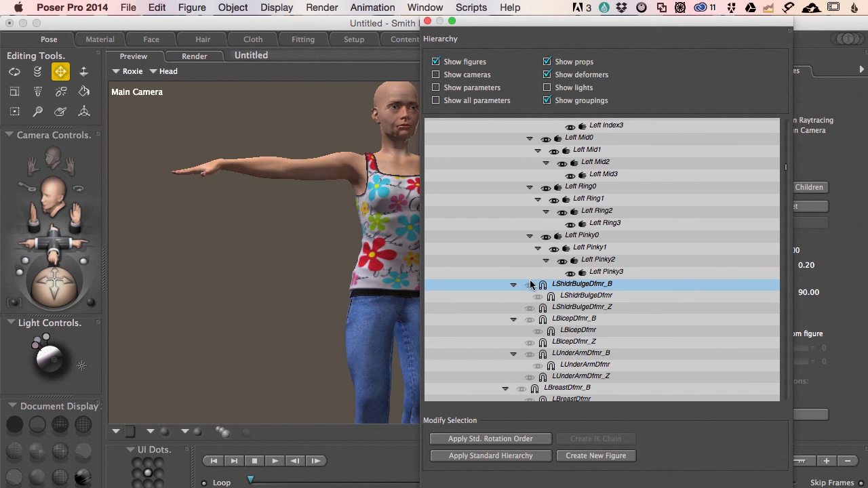
- Show the RShldrBulgeDfmr deformer from the hierarchy briefly, hide it again and close the Hierarchy Editor
scroll(580, 288, down, 1)
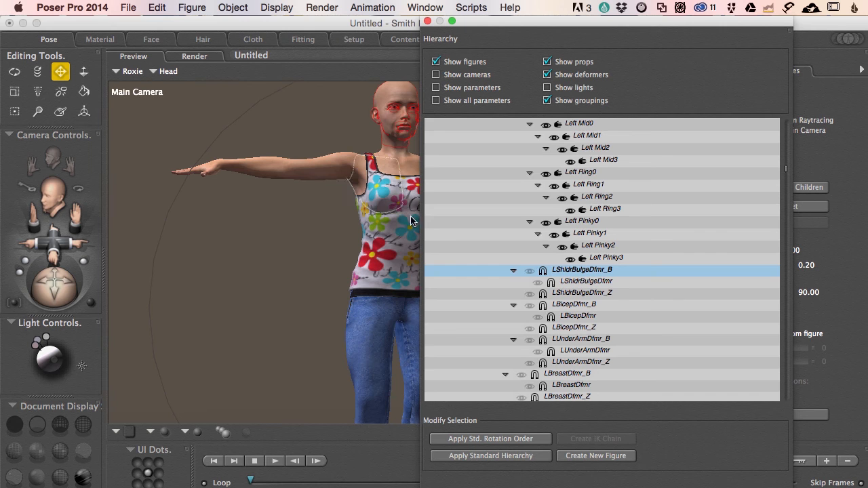
scroll(663, 291, down, 10)
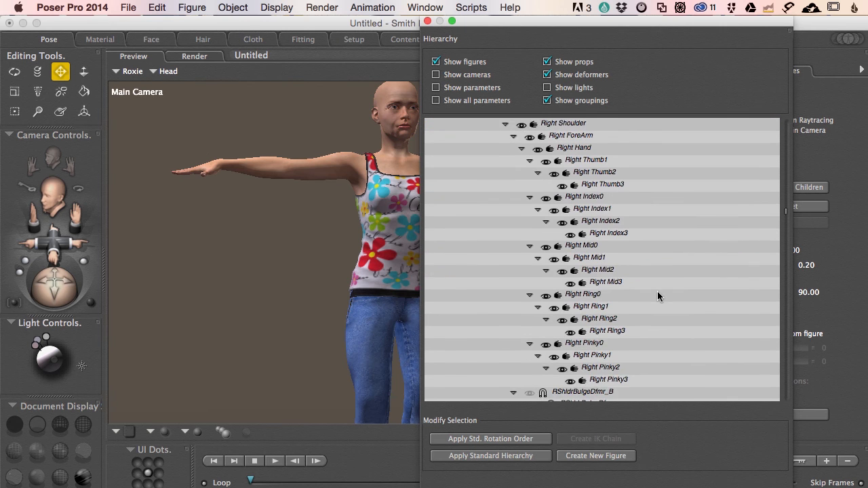
scroll(657, 291, down, 1)
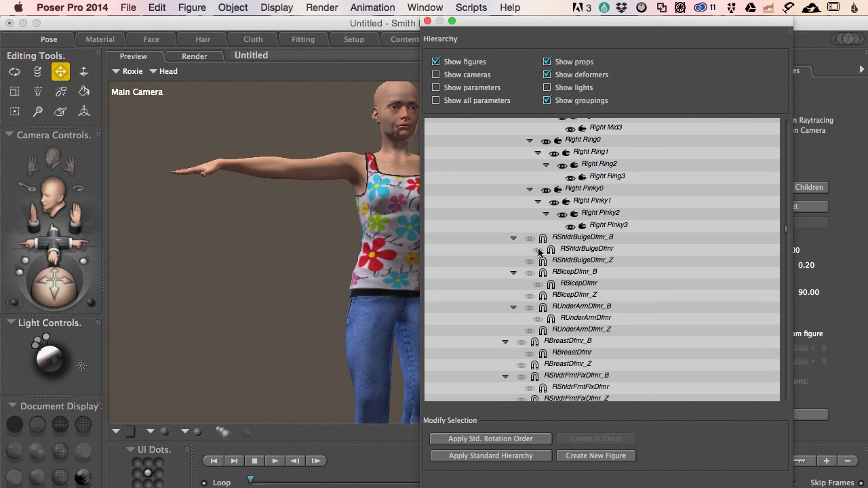
click(539, 250)
click(538, 250)
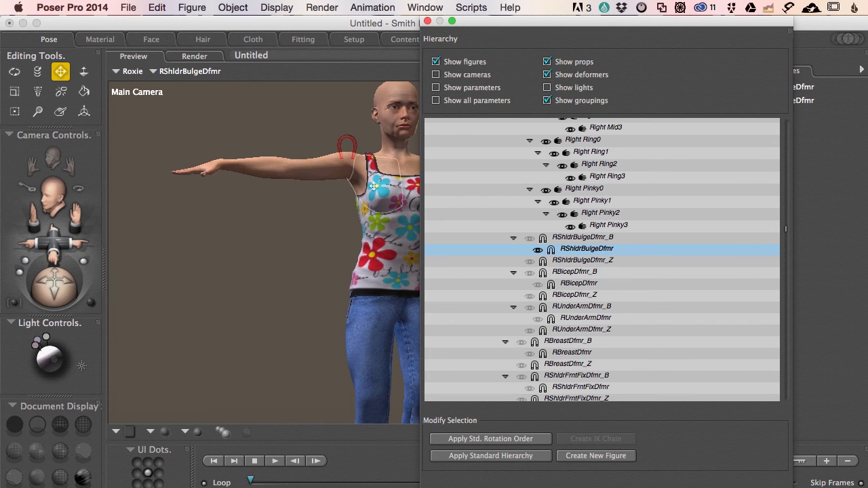
click(538, 250)
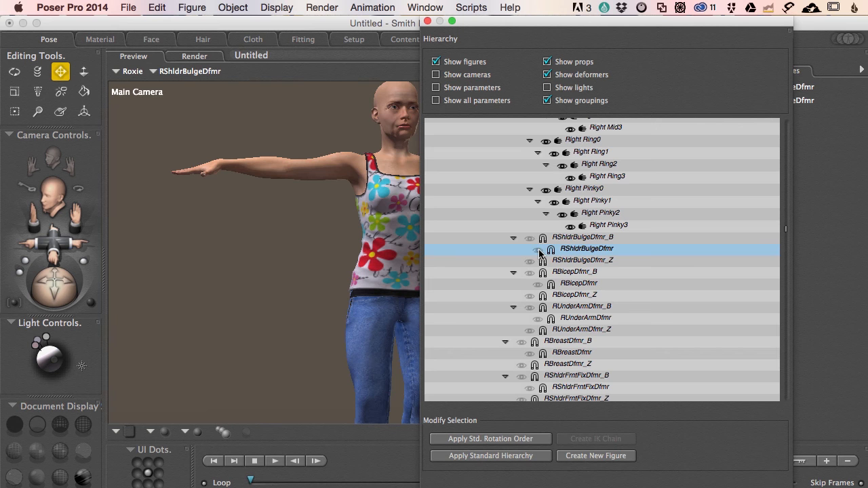
scroll(567, 238, up, 10)
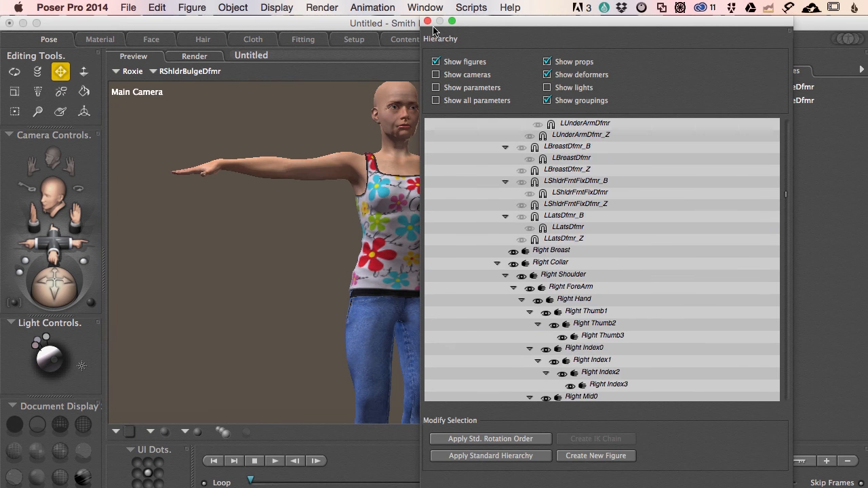
click(427, 21)
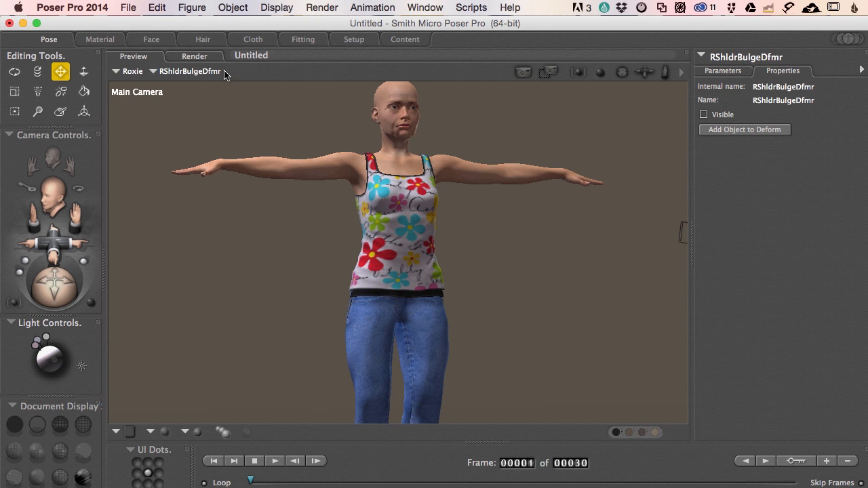
- Select Roxie's whole body and create a magnet deformer for it
click(194, 71)
click(192, 72)
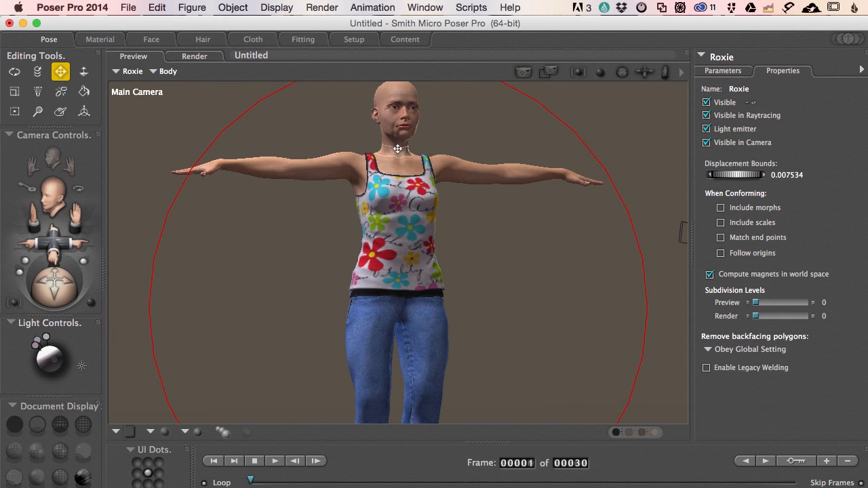
click(239, 10)
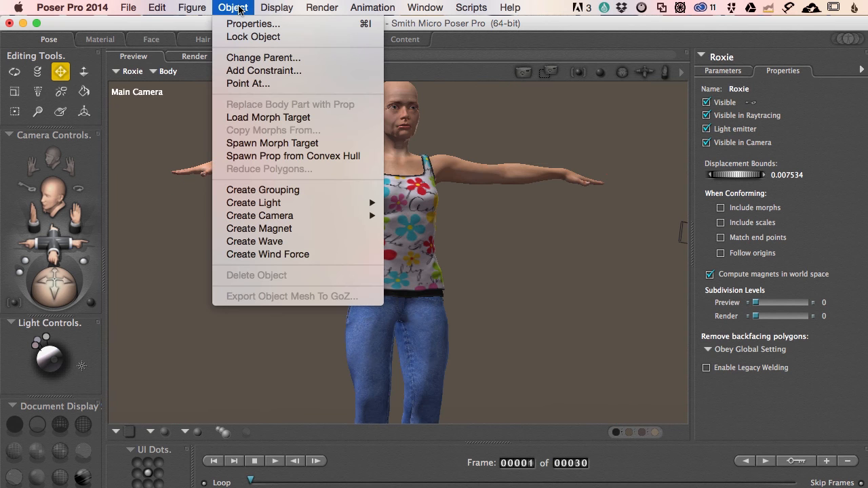
click(268, 230)
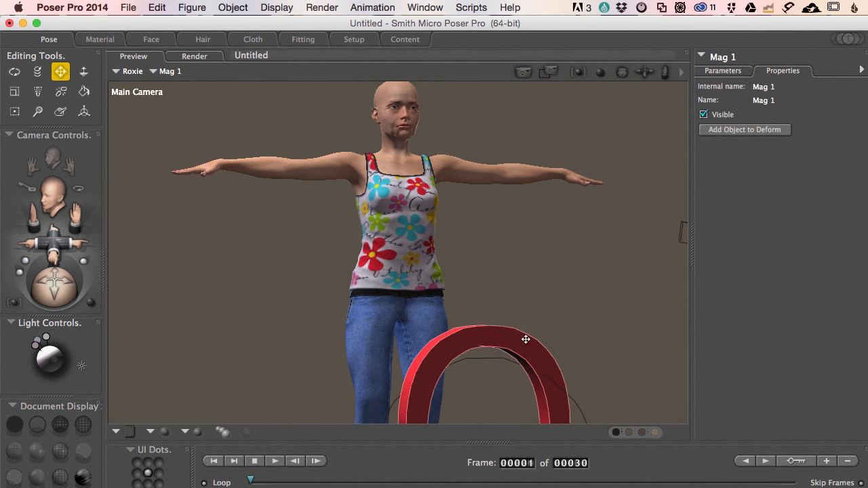
- Examine the new magnet beside the figure's legs from the side and select its circular influence zone
scroll(526, 339, down, 10)
scroll(525, 339, up, 1)
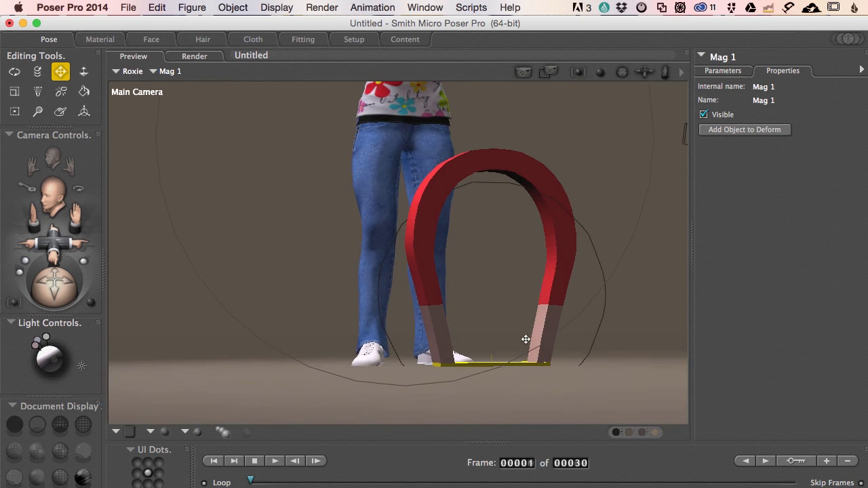
scroll(525, 339, up, 2)
alt+drag(441, 346, 477, 347)
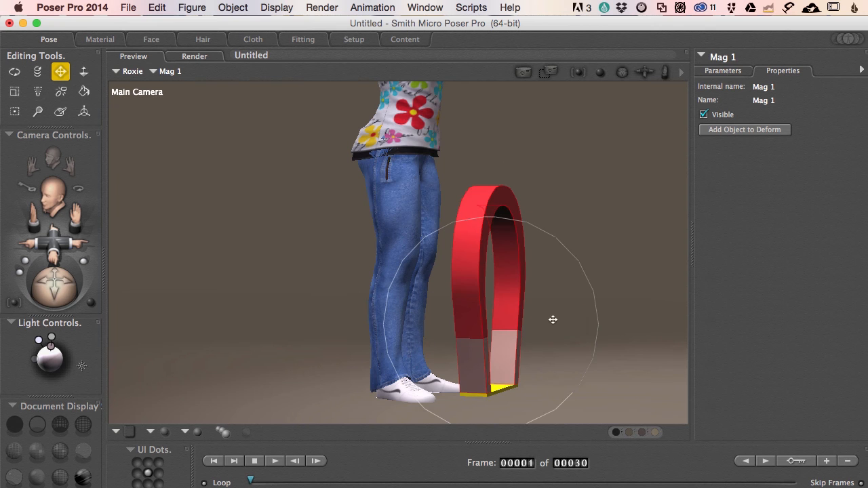
click(580, 262)
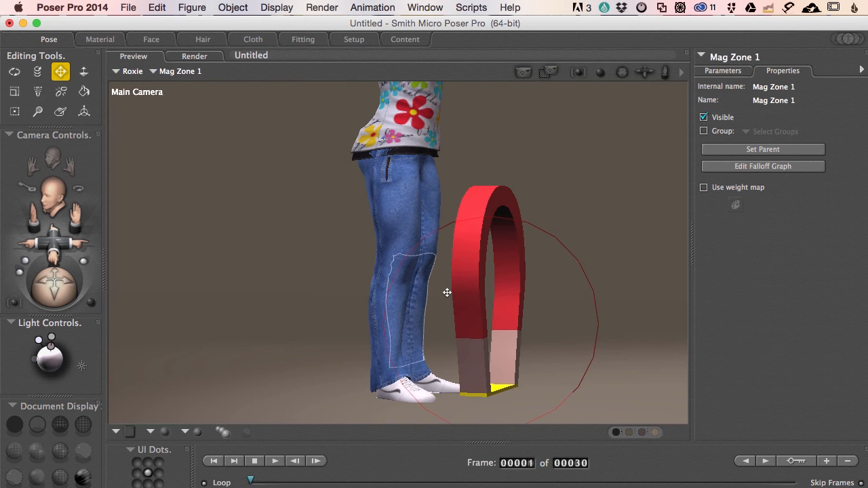
- Select Mag Base 1 and raise it to head height with a yTran of 5.040
scroll(447, 292, up, 2)
middle_drag(480, 267, 474, 340)
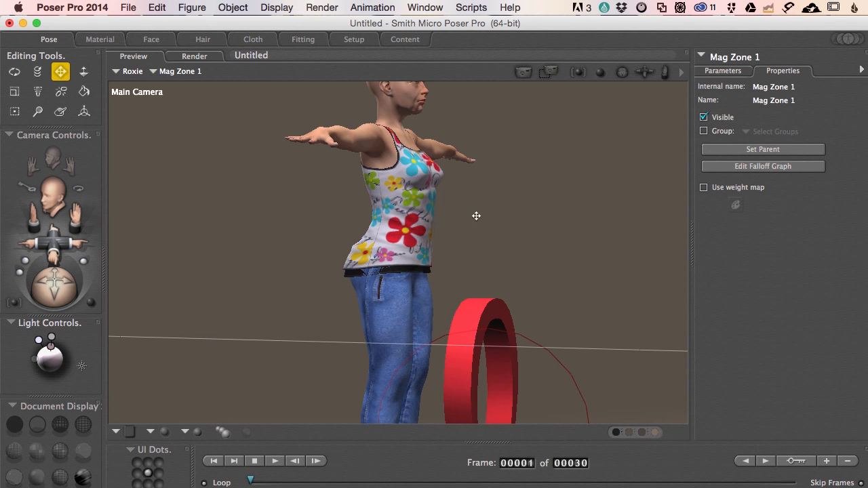
click(722, 59)
mouse_move(728, 85)
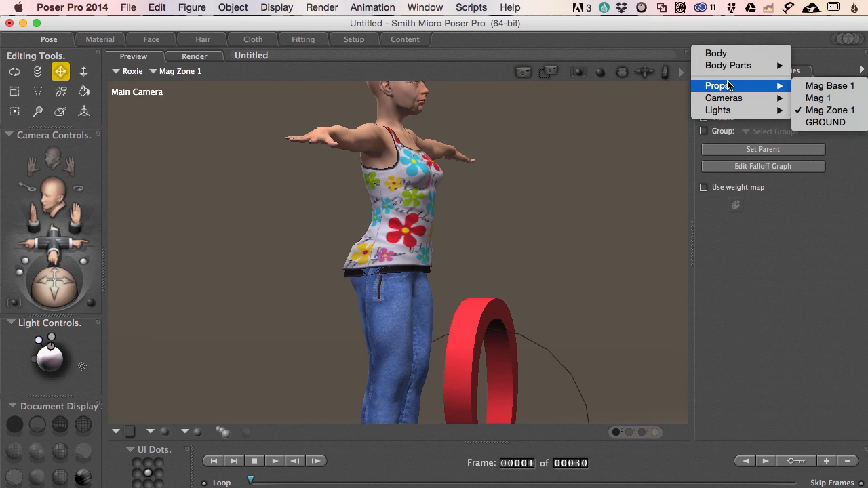
click(817, 86)
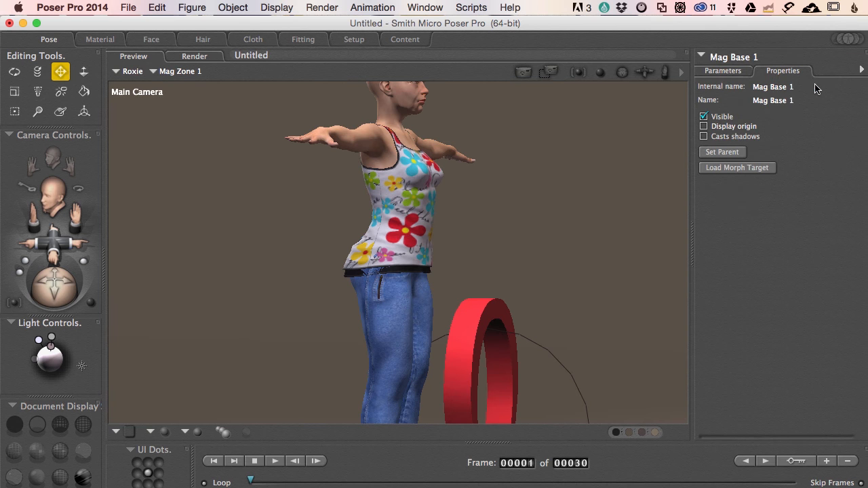
click(738, 74)
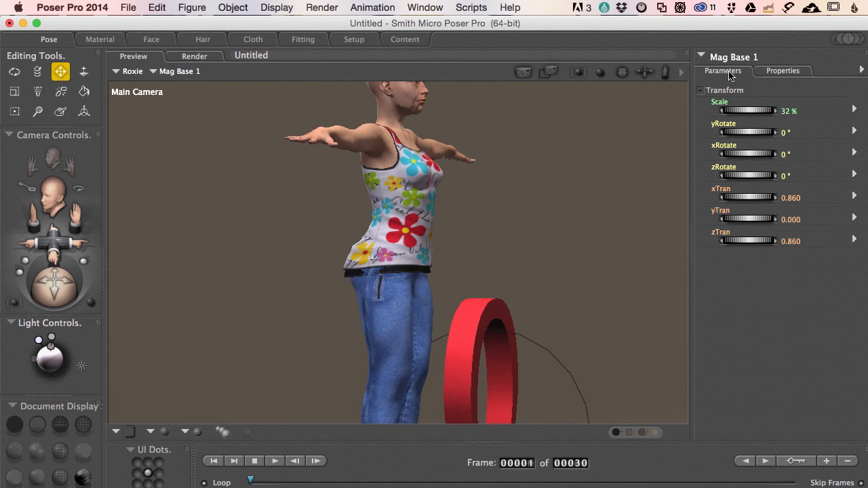
drag(748, 219, 830, 219)
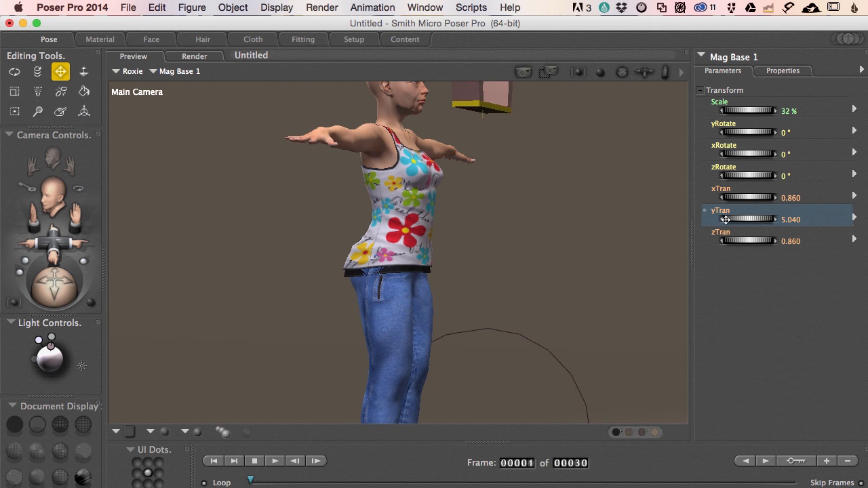
- Select Mag Zone 1 and raise it towards the head with a yTran of 5.366
click(724, 60)
mouse_move(733, 88)
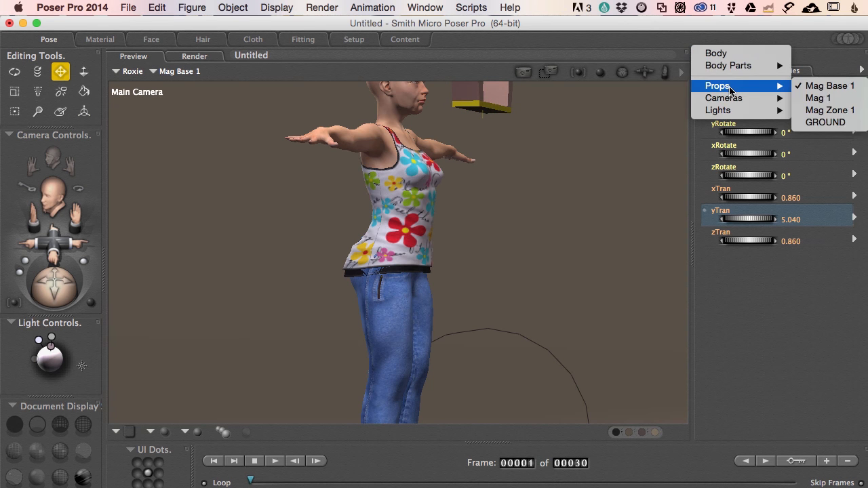
click(820, 110)
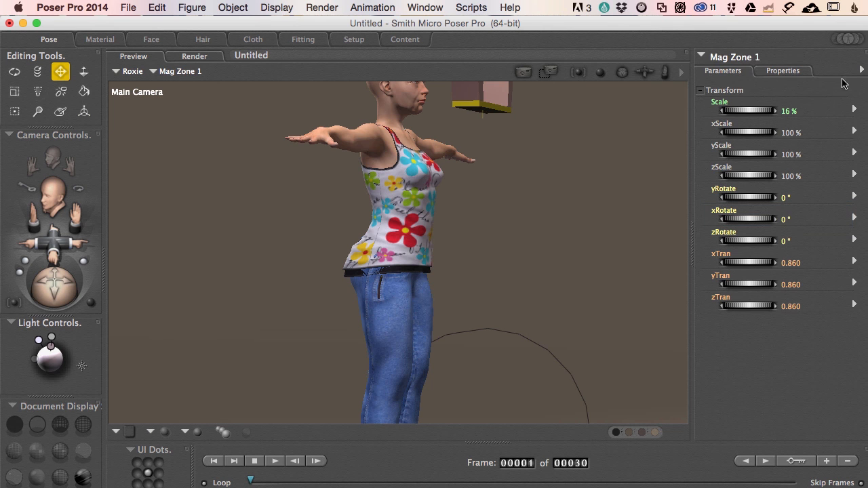
drag(749, 284, 821, 285)
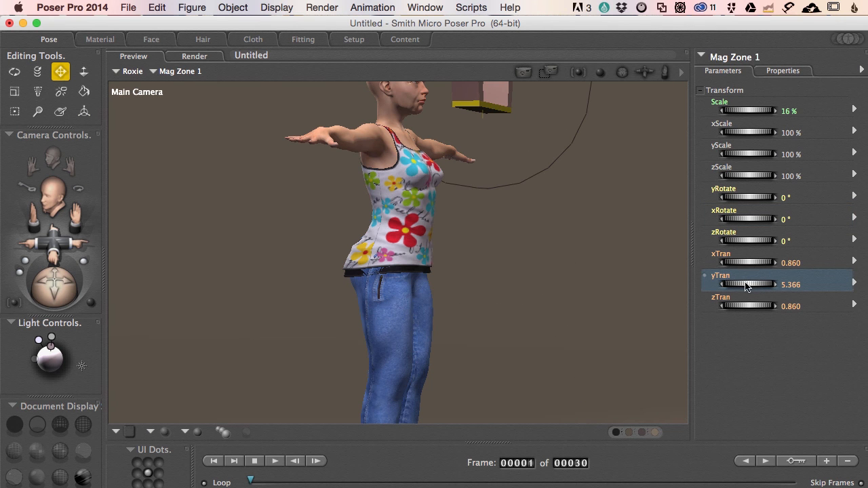
- Select Mag Base 1 and flip it upside down with an xRotate of 183°
scroll(495, 131, up, 5)
scroll(424, 285, up, 5)
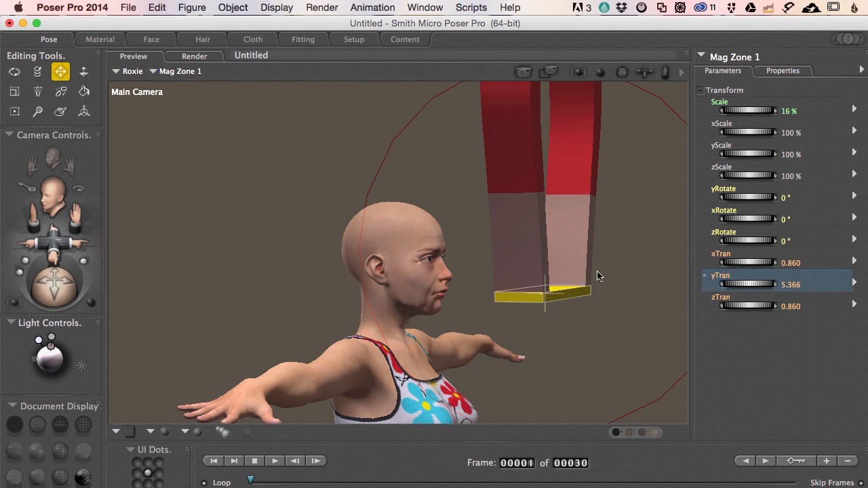
drag(751, 224, 730, 224)
key(super+z)
click(735, 58)
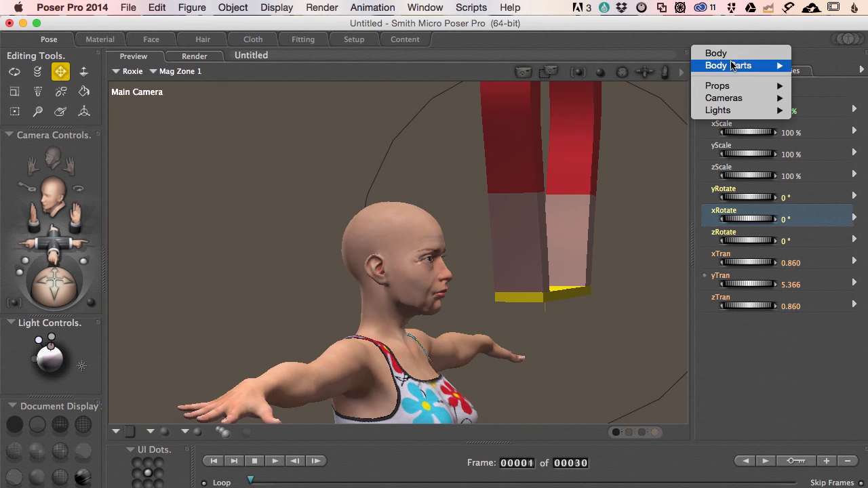
mouse_move(746, 85)
click(814, 87)
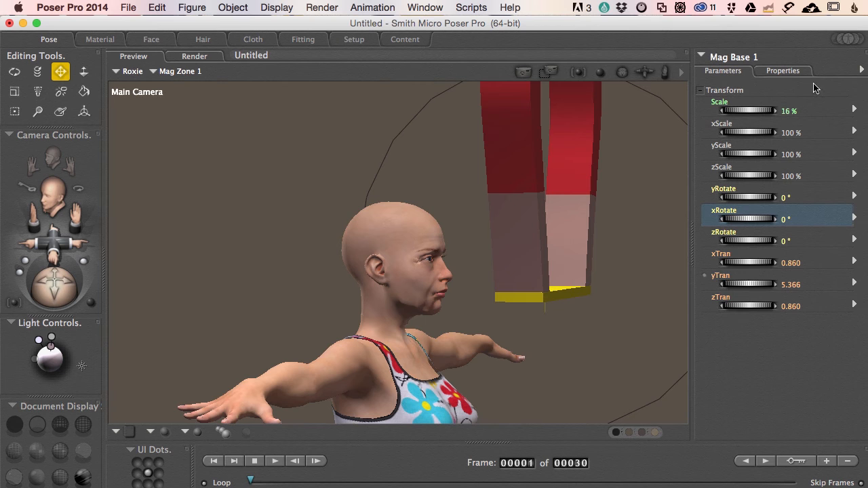
drag(744, 156, 804, 155)
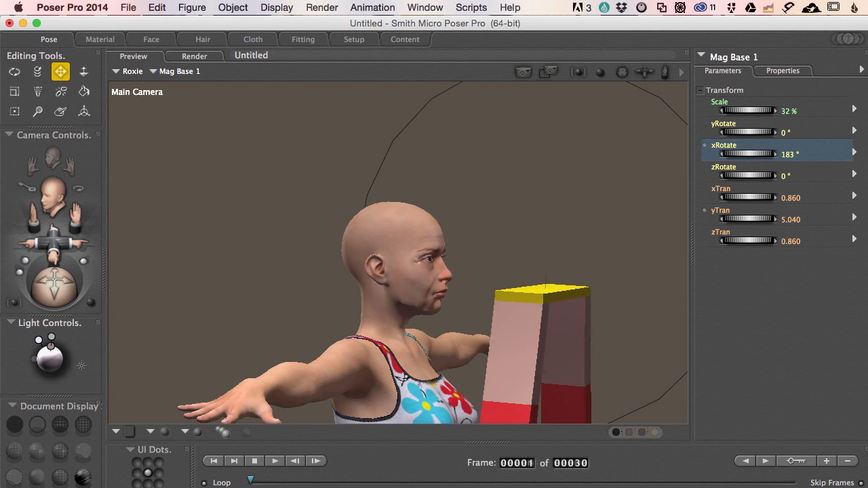
- Move Mag Base 1 beneath Roxie's head with an xTran of 0.069, yTran of 4.850 and zTran of -0.034
drag(750, 221, 735, 241)
alt+drag(510, 310, 466, 306)
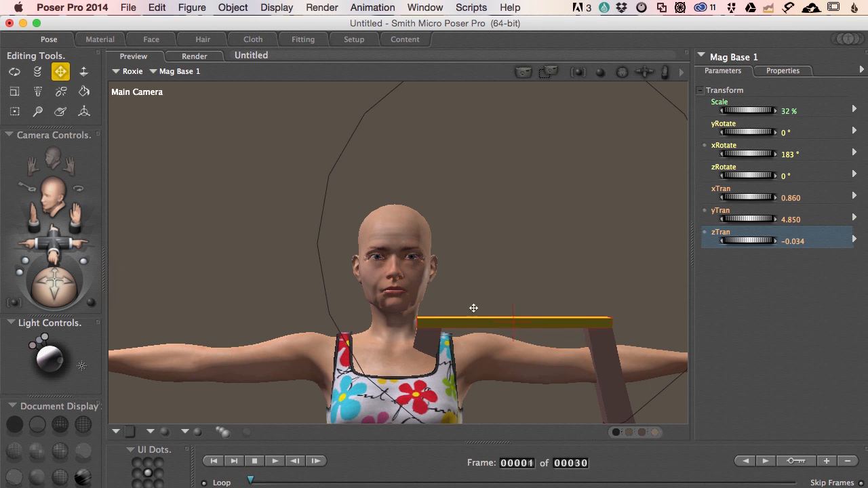
drag(752, 200, 727, 200)
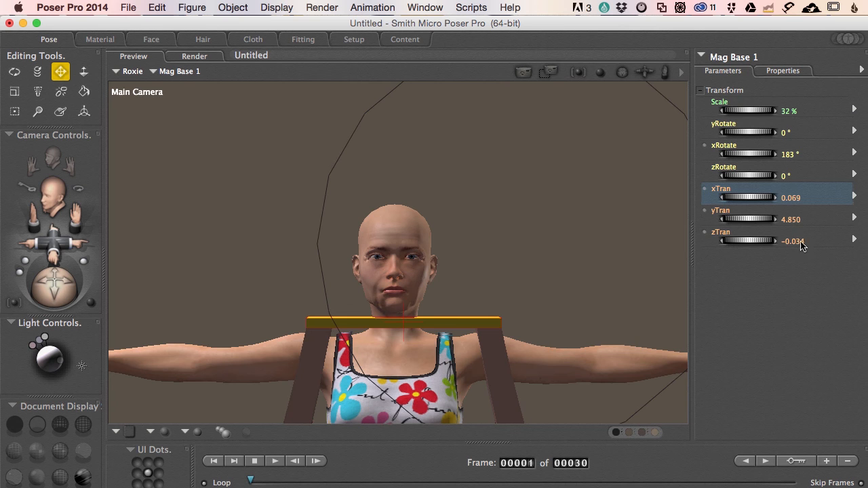
- Select Mag Zone 1, centre it on the head with an xTran of 0.000 and shrink it to a Scale of 6%
click(737, 60)
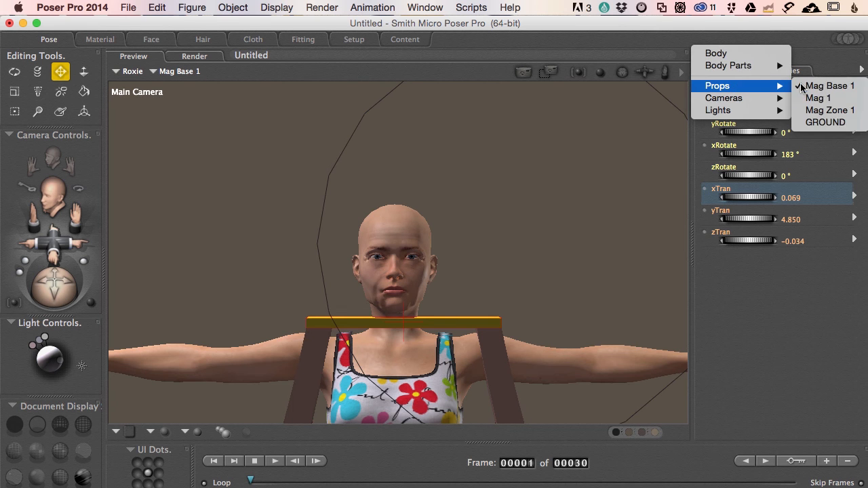
click(829, 110)
drag(750, 267, 748, 264)
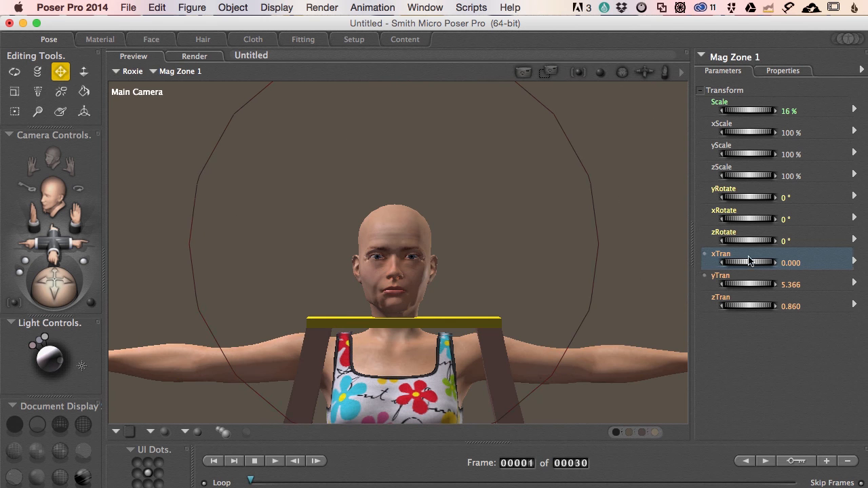
drag(760, 111, 745, 111)
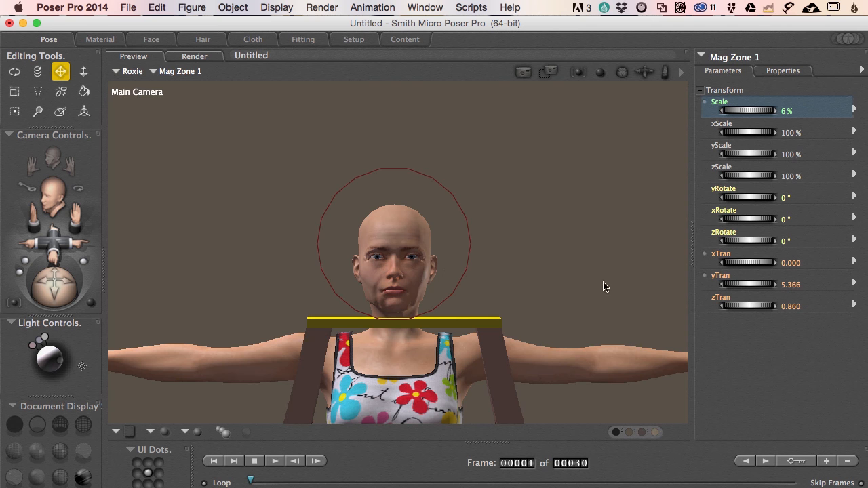
- Select Mag Base 1 and shrink it to a Scale of 10%
click(735, 59)
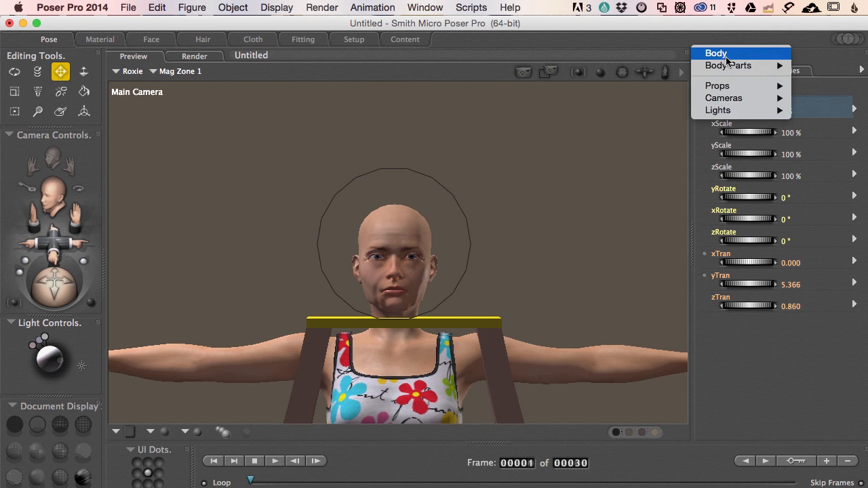
mouse_move(729, 86)
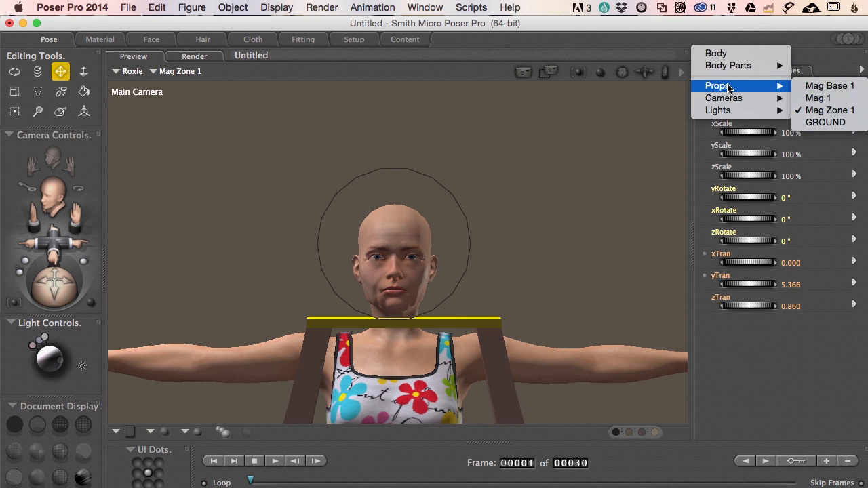
click(825, 86)
drag(748, 111, 732, 111)
- Position Mag Base 1 just under the jaw with a zTran of 0.138 and a yTran of 4.954
alt+drag(423, 345, 457, 346)
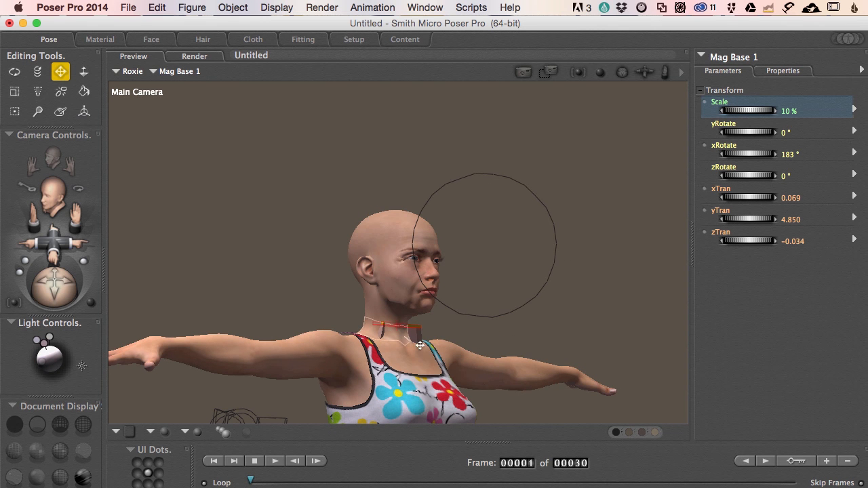
drag(754, 241, 758, 240)
scroll(403, 312, up, 8)
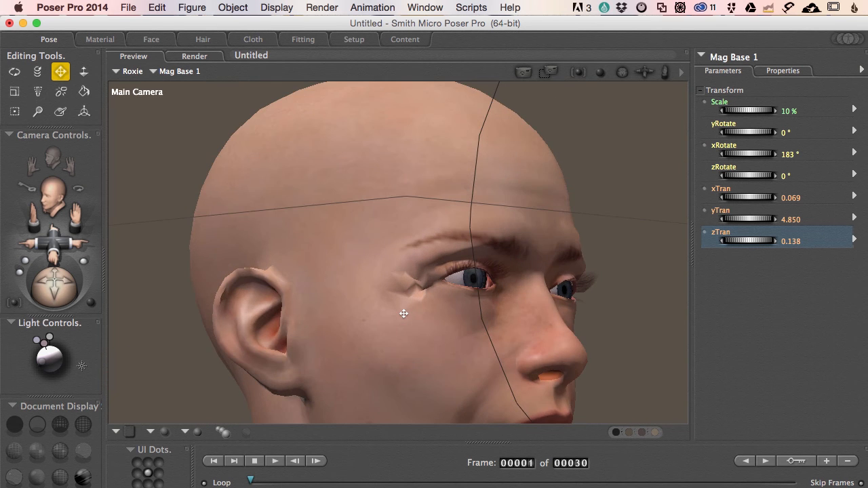
scroll(403, 312, down, 10)
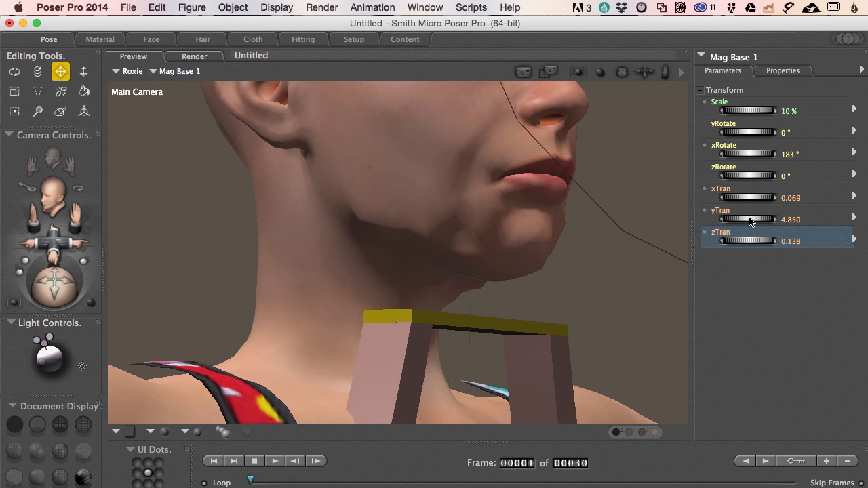
mouse_move(750, 219)
mouse_down()
mouse_move(763, 219)
mouse_move(746, 219)
mouse_move(754, 219)
mouse_up()
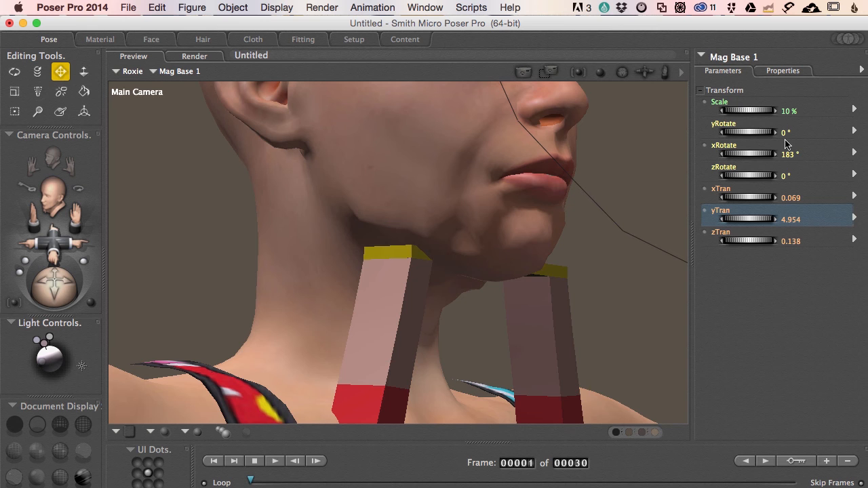
- Set Roxie's Neck as the parent of Mag Base 1
click(787, 73)
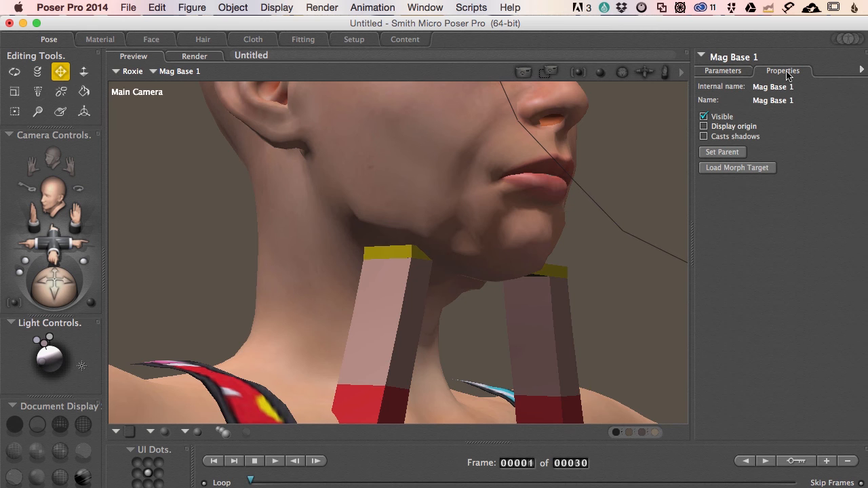
click(718, 157)
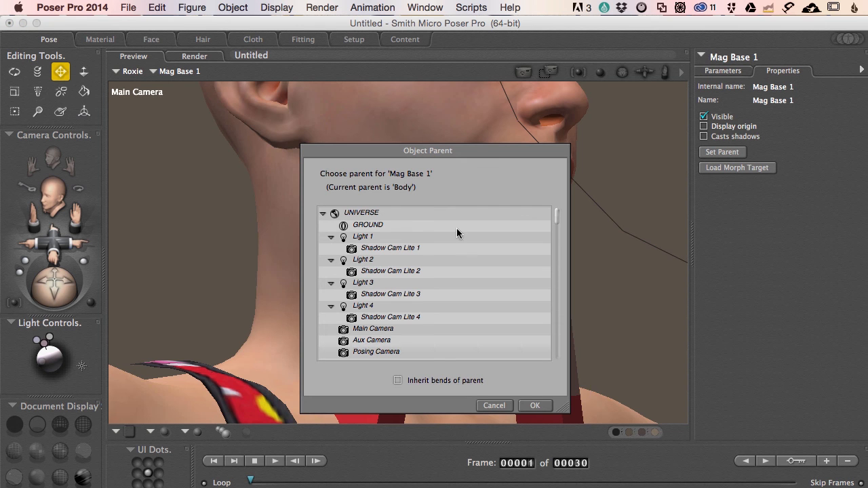
scroll(415, 274, down, 5)
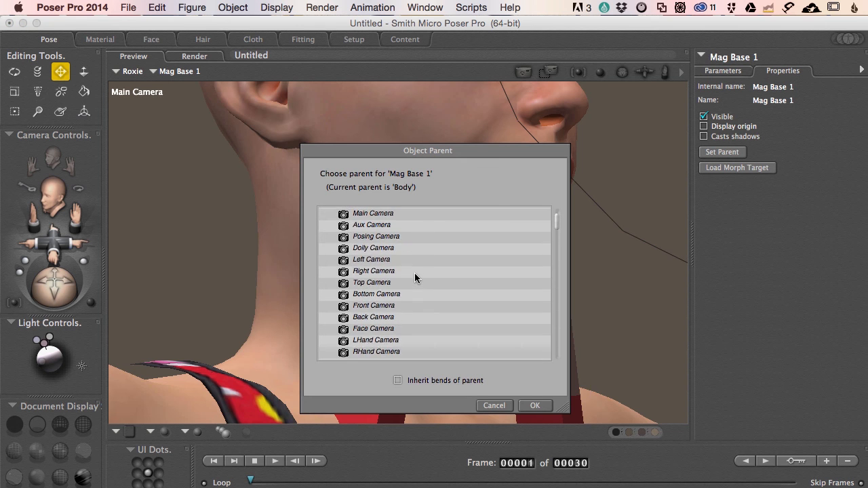
scroll(417, 277, down, 1)
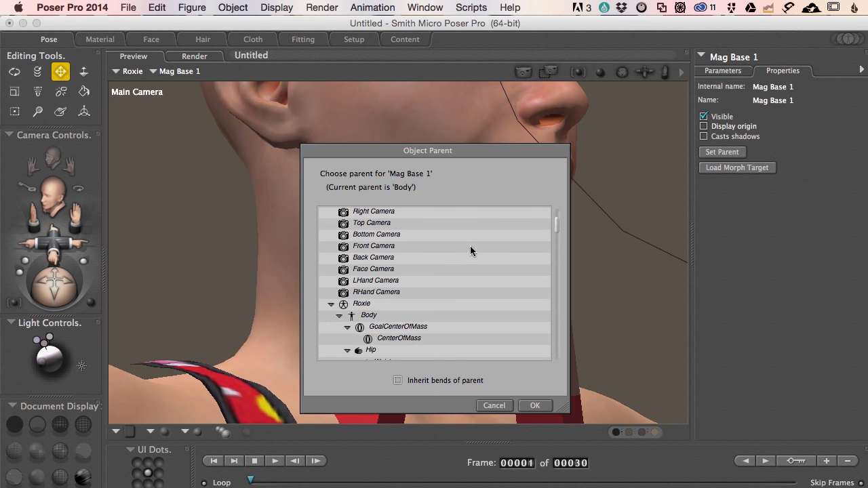
scroll(429, 292, down, 10)
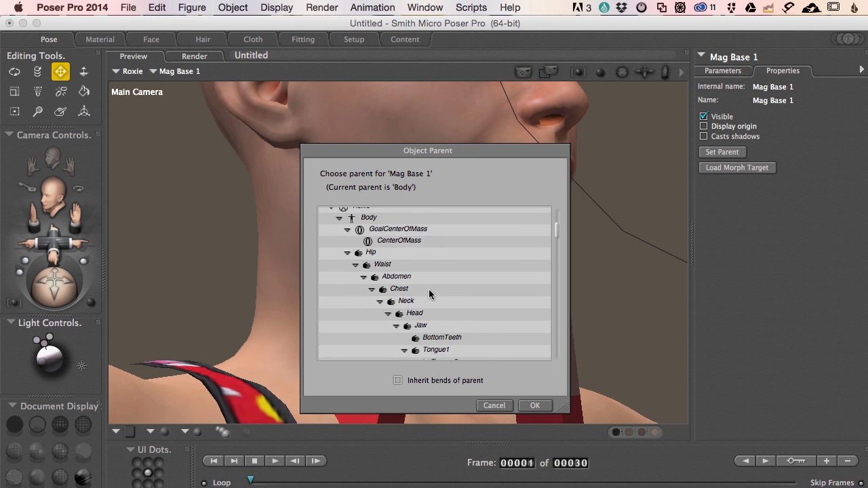
click(420, 283)
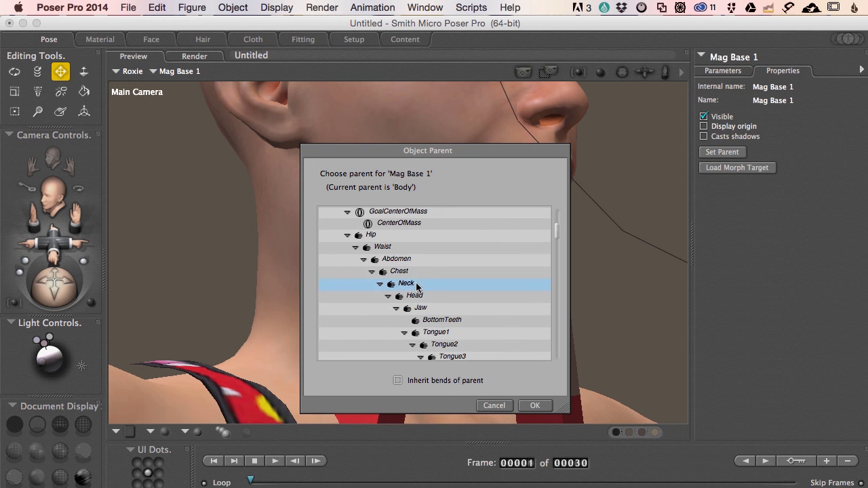
key(Return)
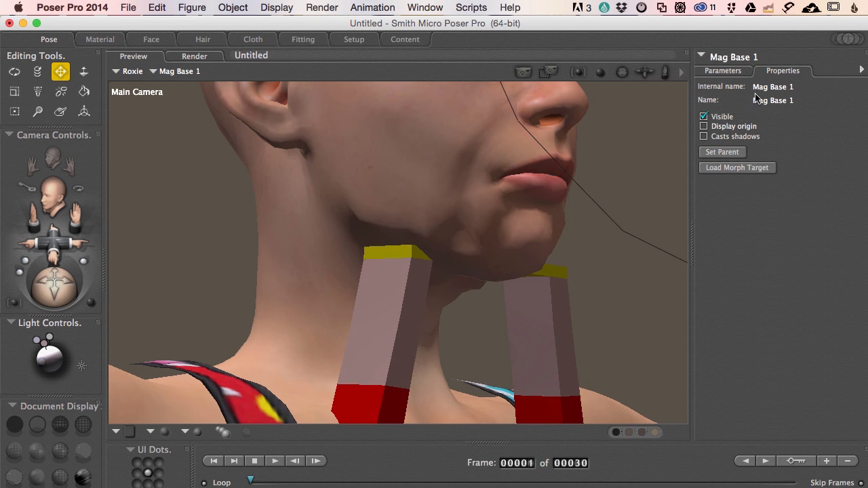
- Select Mag Zone 1 and move it around the head with a yTran of 5.212 and a zTran of 0.086
click(726, 61)
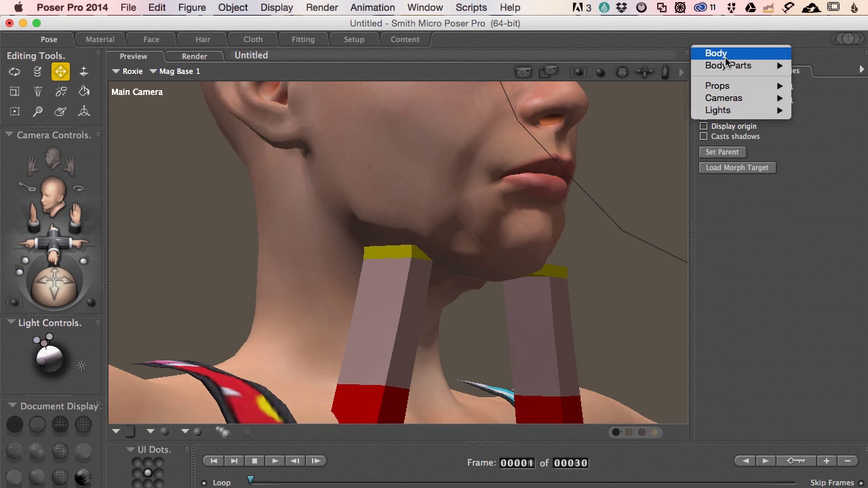
mouse_move(779, 86)
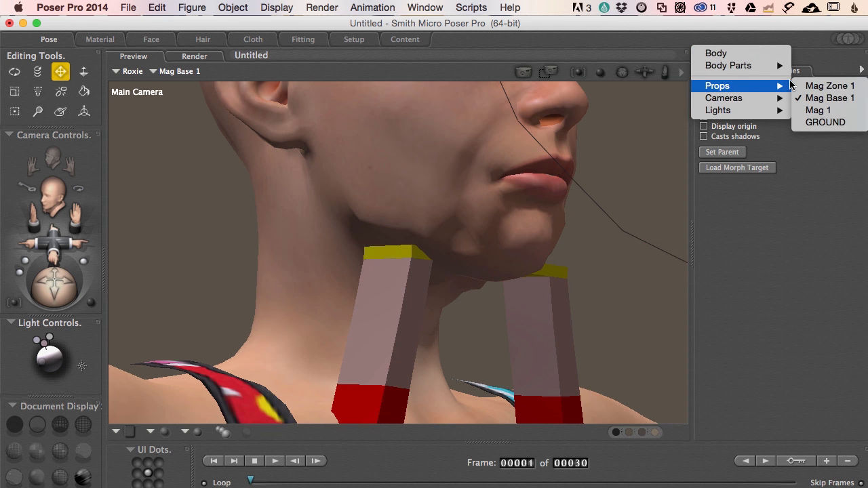
click(834, 87)
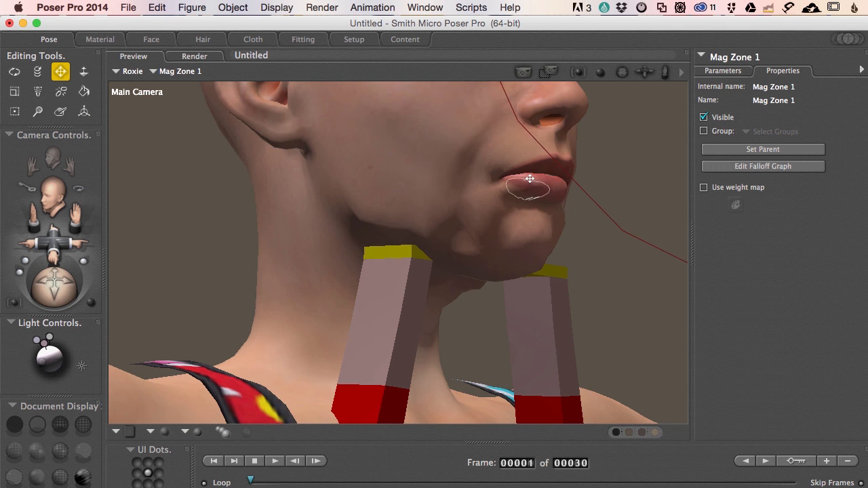
scroll(529, 178, down, 8)
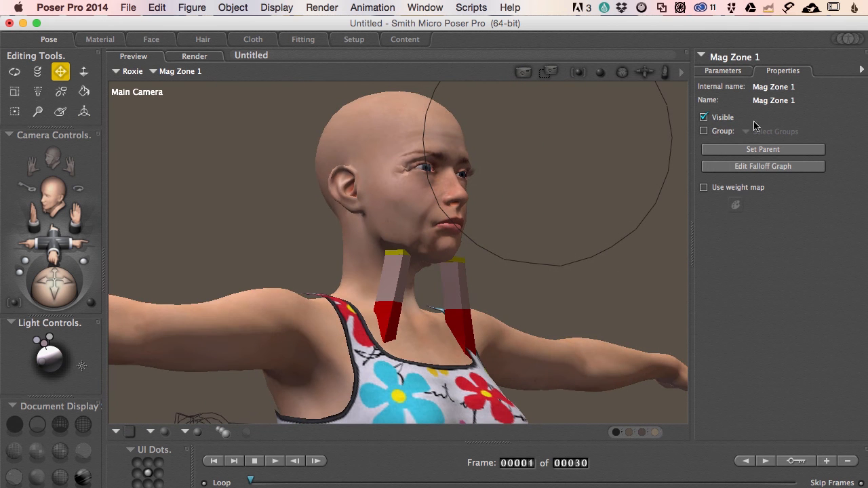
click(723, 71)
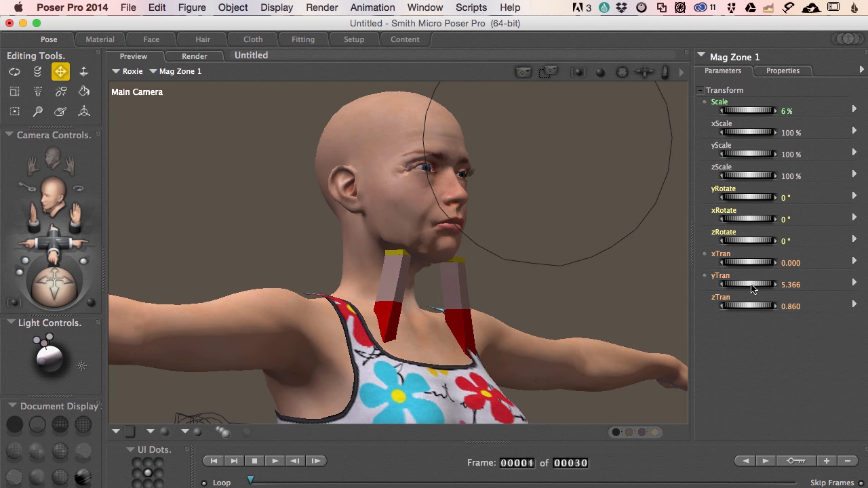
drag(751, 287, 740, 288)
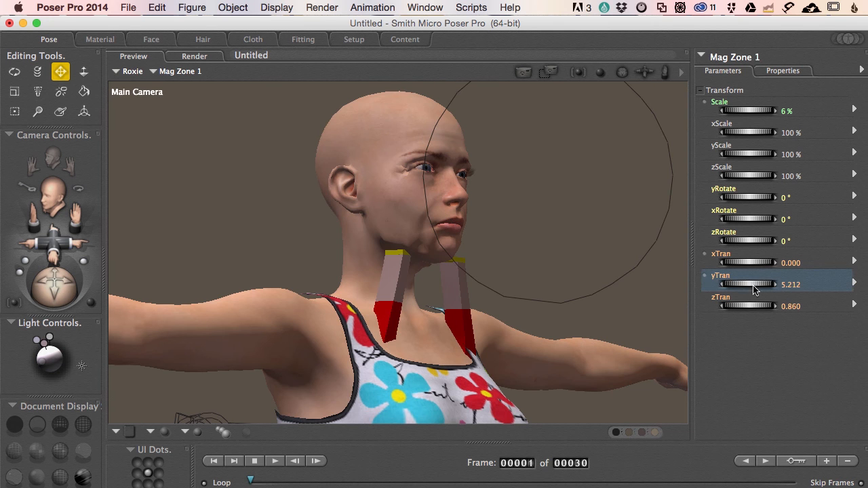
drag(484, 300, 504, 308)
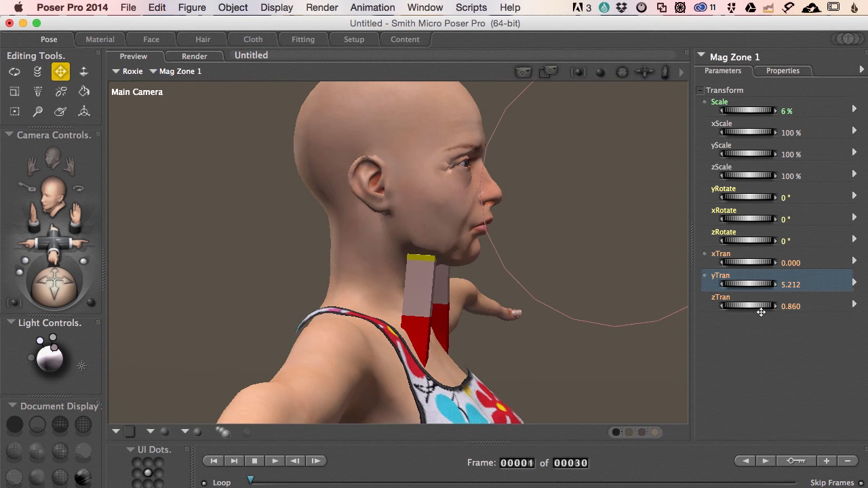
mouse_move(746, 305)
mouse_down()
mouse_move(721, 307)
mouse_move(745, 317)
mouse_up()
alt+drag(486, 211, 461, 212)
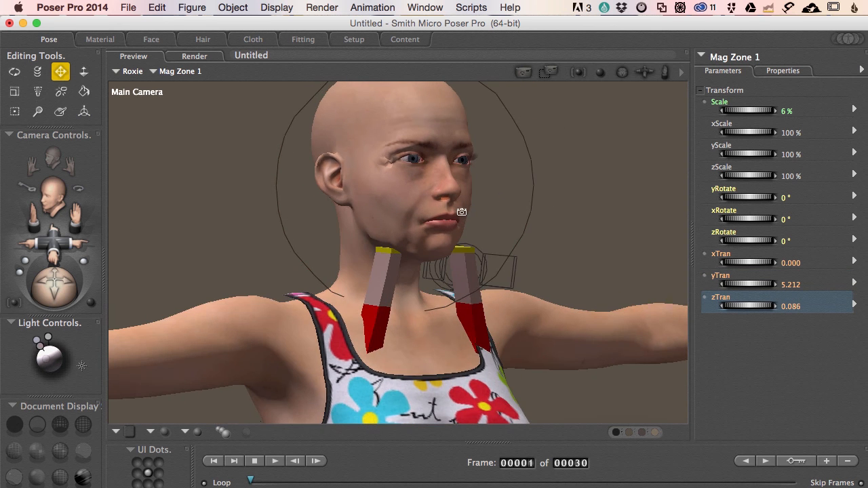
- Set Roxie's Jaw as the parent of Mag Zone 1
click(784, 70)
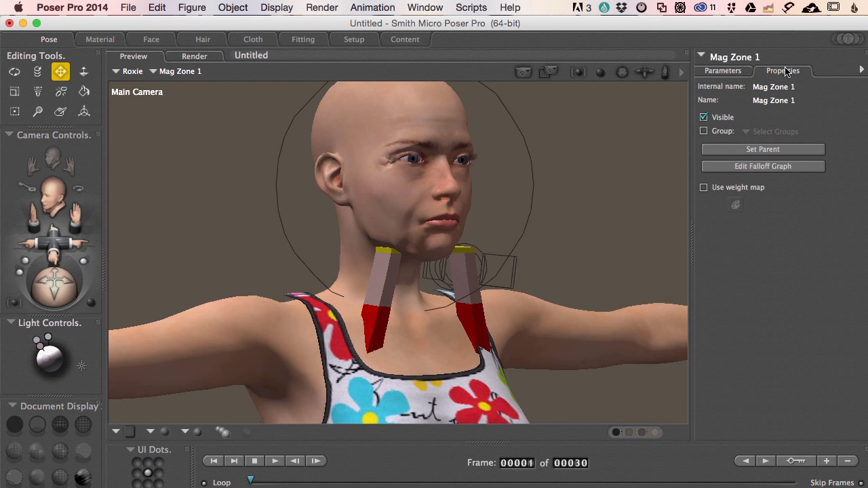
click(753, 150)
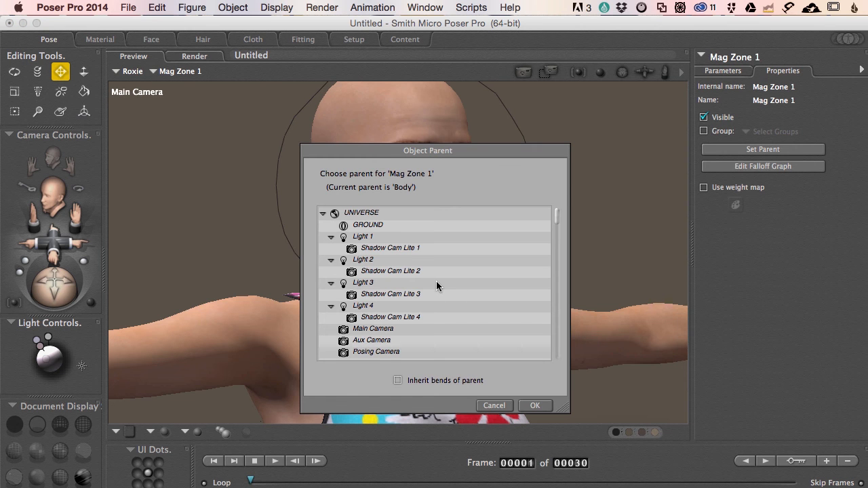
scroll(437, 286, down, 8)
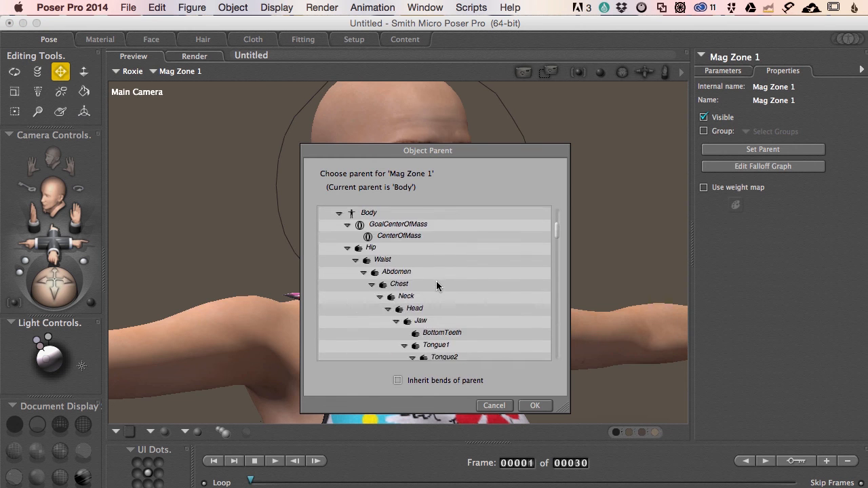
scroll(437, 286, down, 1)
click(428, 311)
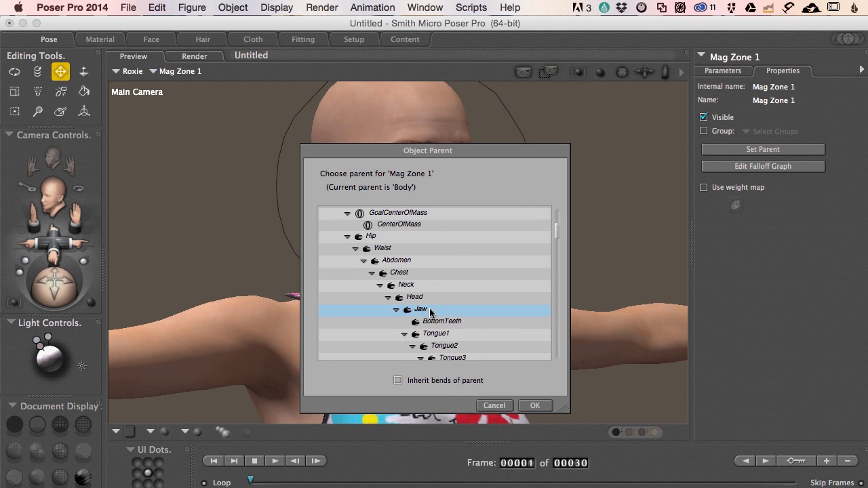
double_click(422, 309)
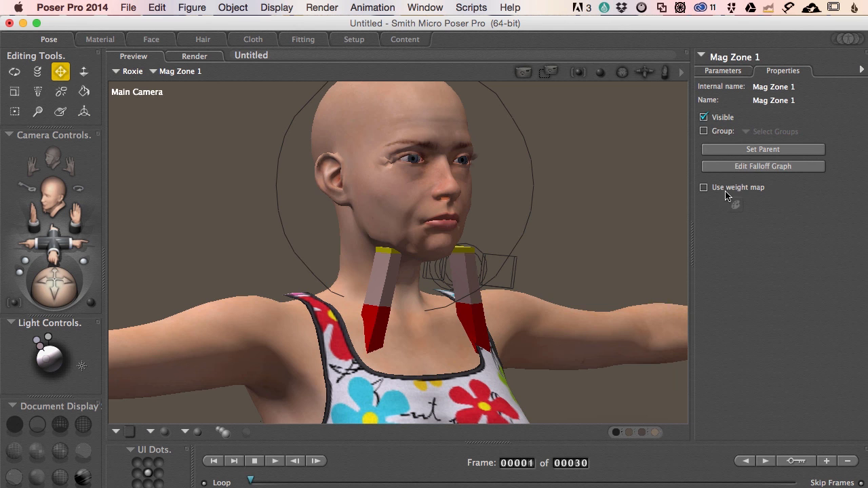
- Select Mag 1 and add Roxie's Head to the objects it deforms
click(735, 58)
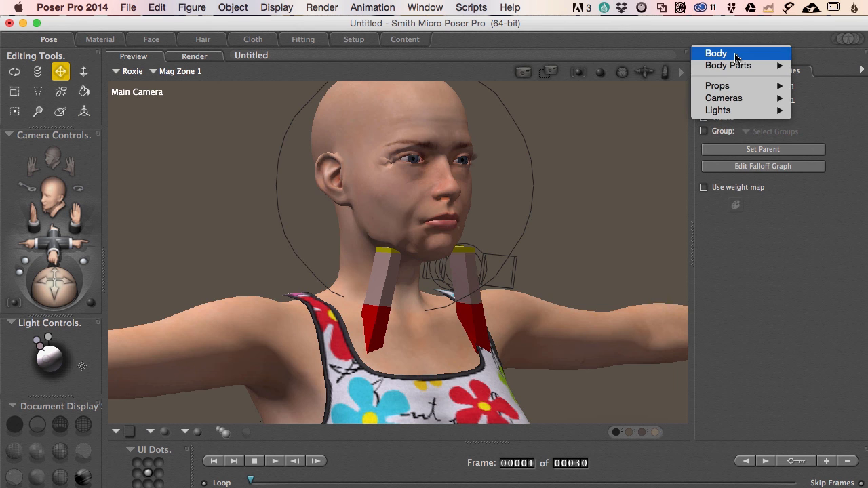
mouse_move(760, 86)
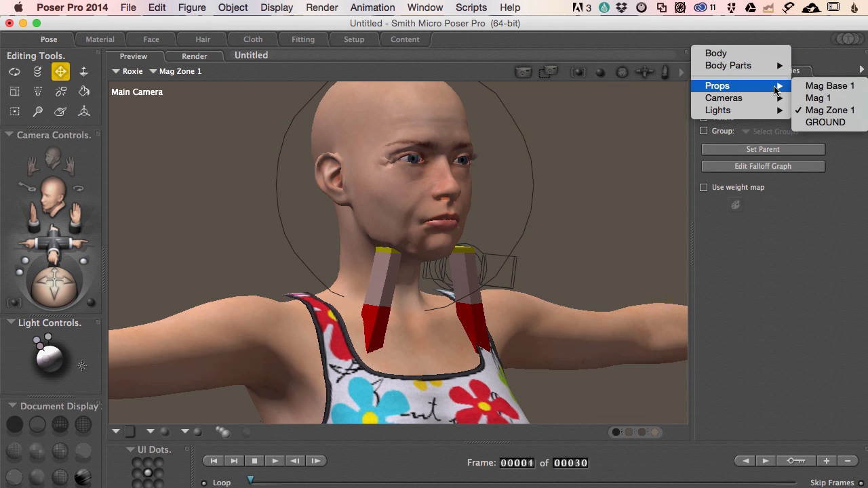
click(813, 99)
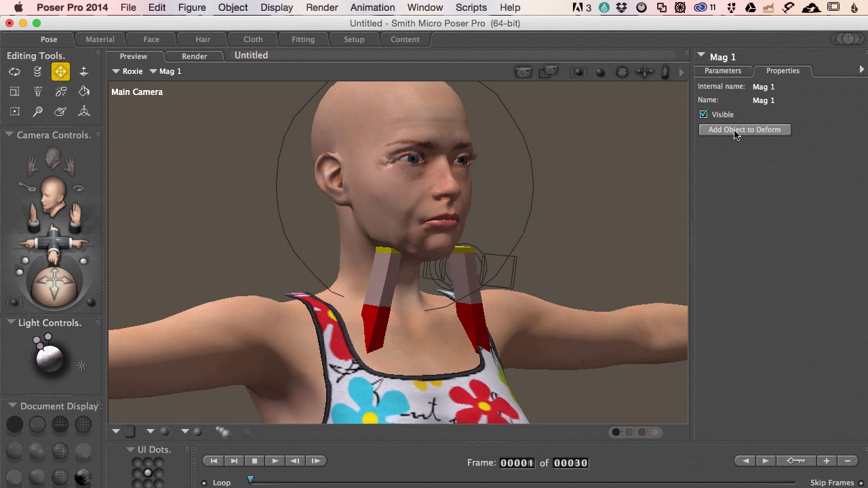
click(734, 131)
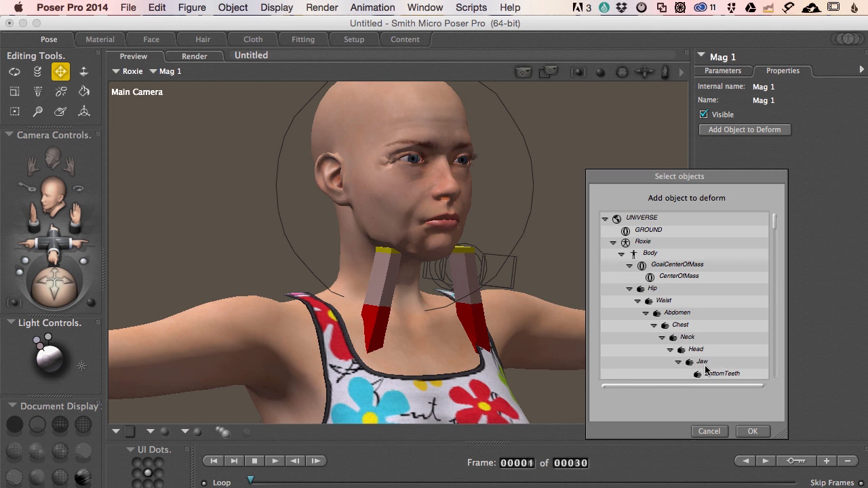
scroll(702, 361, down, 1)
click(693, 339)
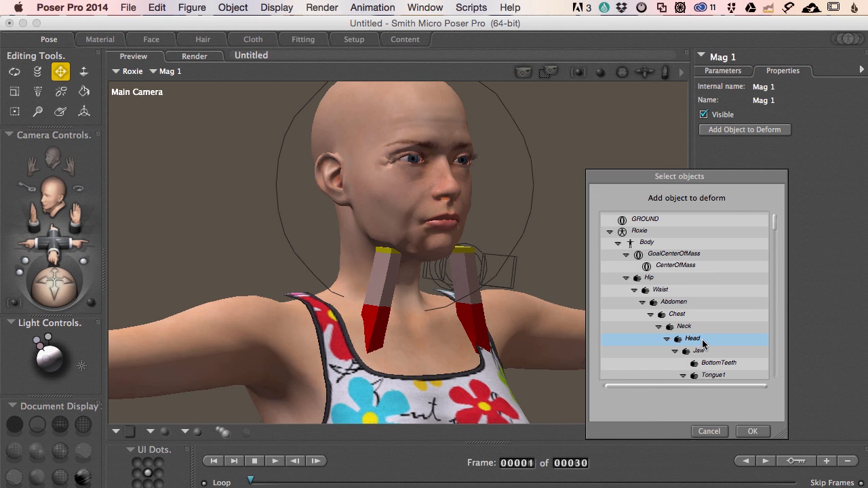
key(Return)
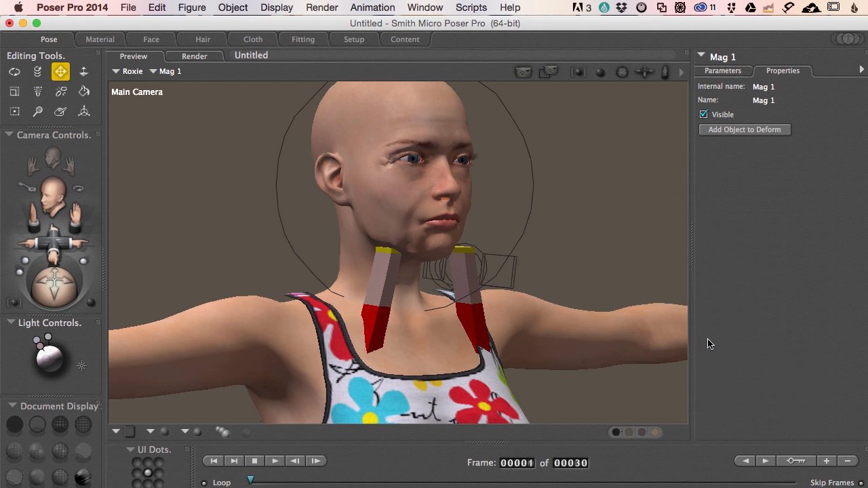
- Enable the weight map for Mag Zone 1 and open its vertex weight painting
click(739, 130)
mouse_move(724, 75)
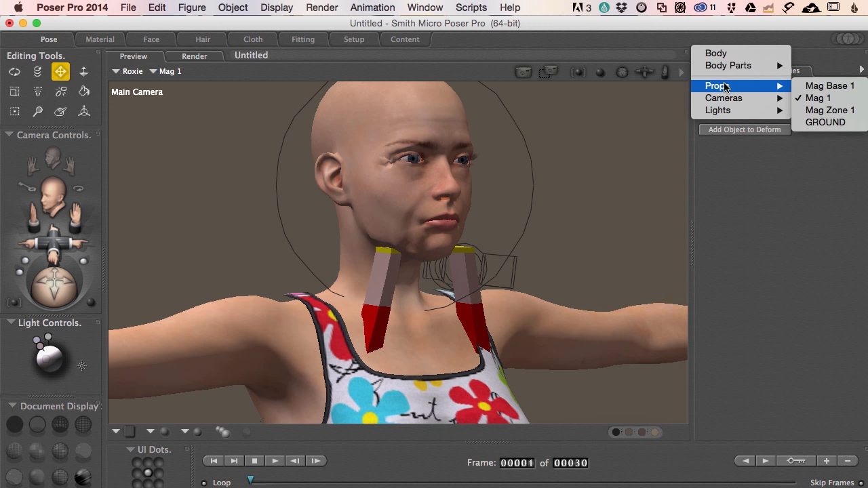
click(832, 110)
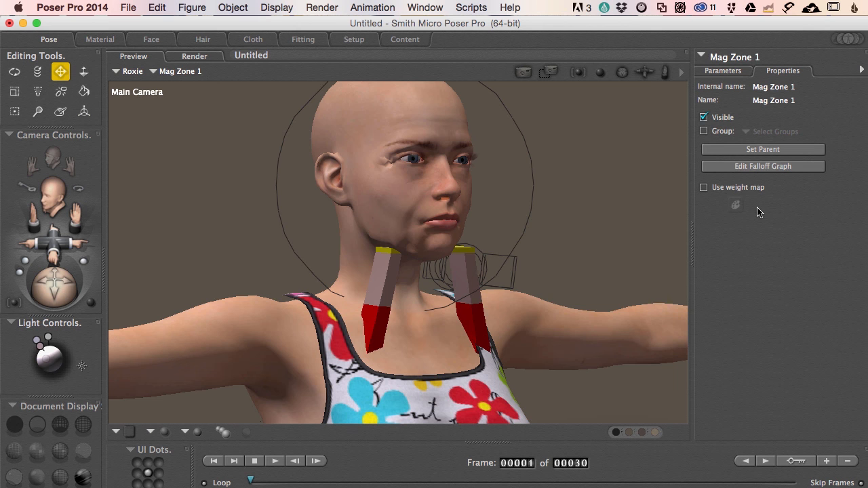
click(703, 189)
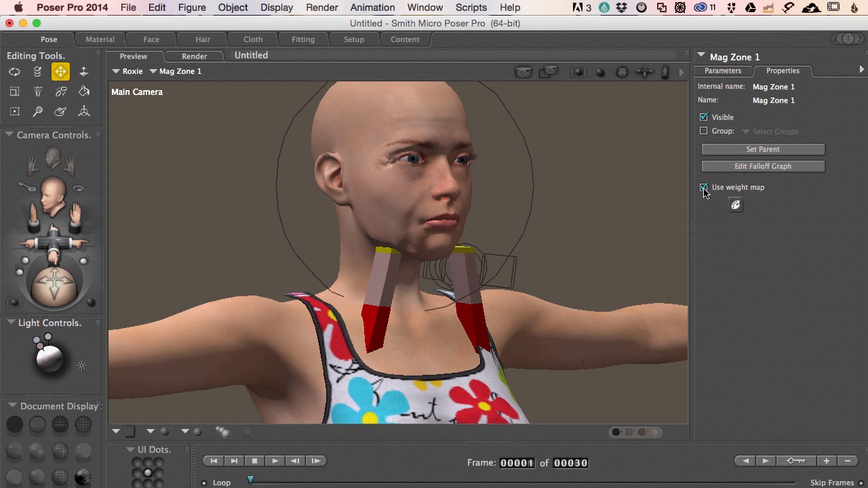
click(736, 206)
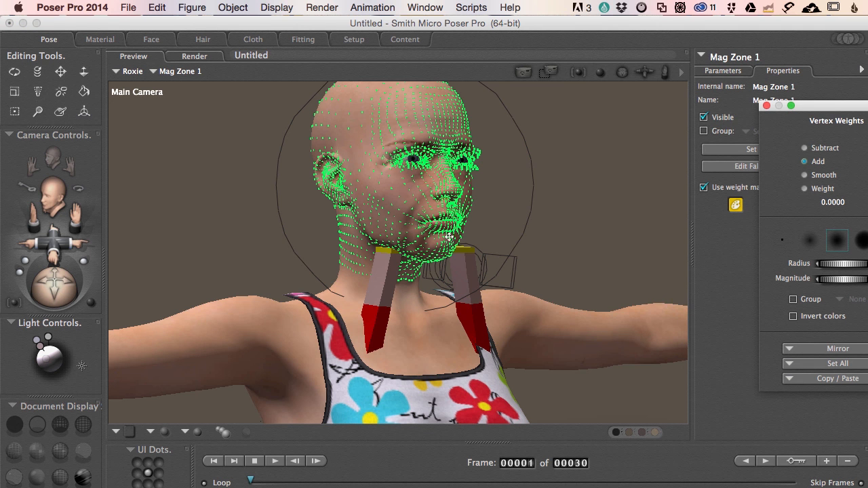
- Enable the group option for Mag Zone 1 and set all of its vertex weights to 0
drag(818, 108, 767, 110)
key(space)
scroll(435, 208, up, 8)
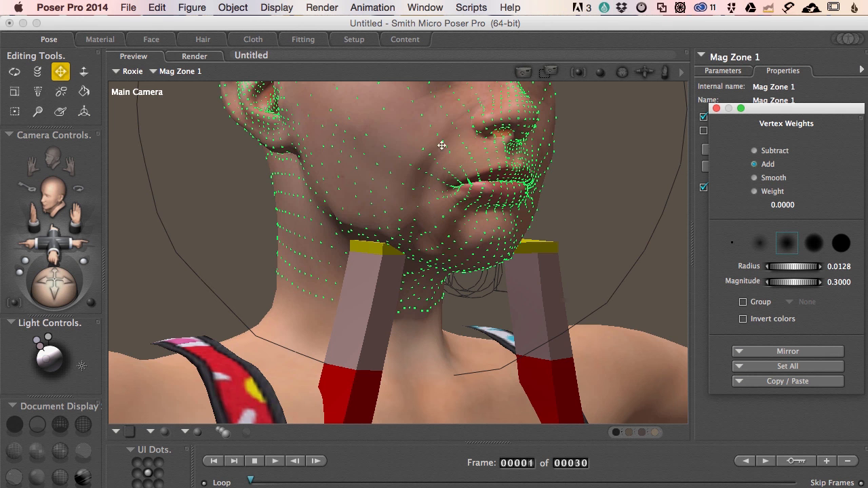
scroll(463, 186, up, 5)
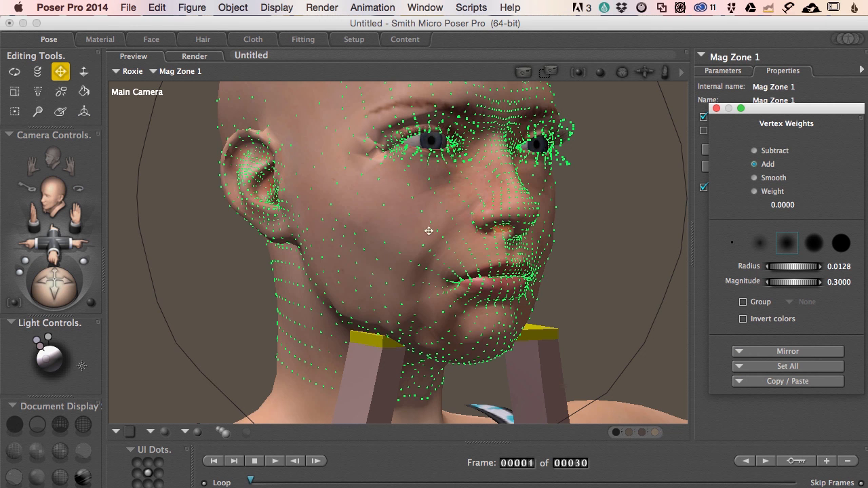
drag(420, 279, 417, 278)
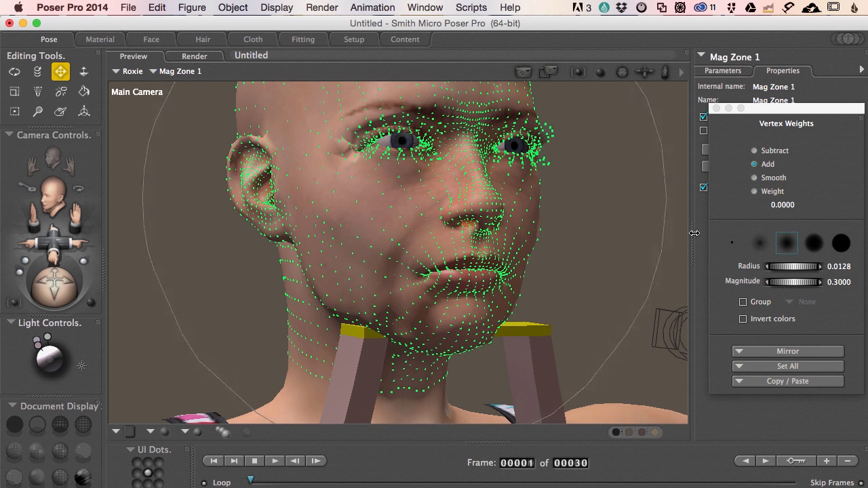
drag(792, 113, 175, 112)
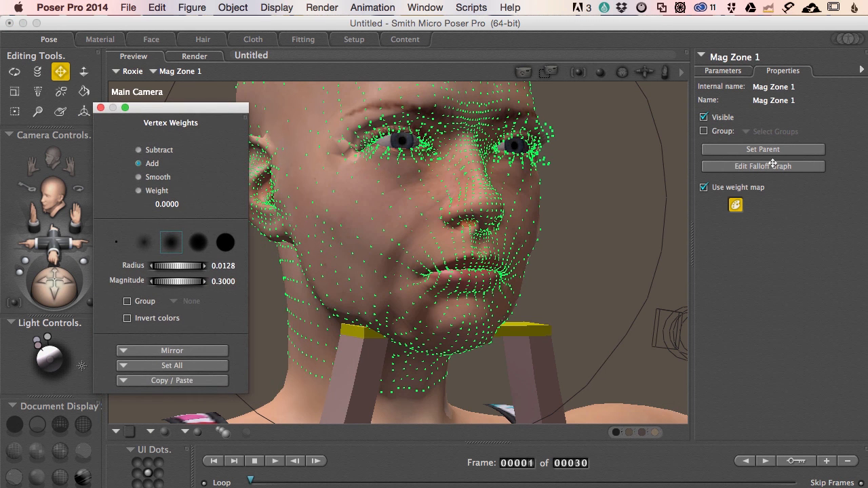
click(703, 133)
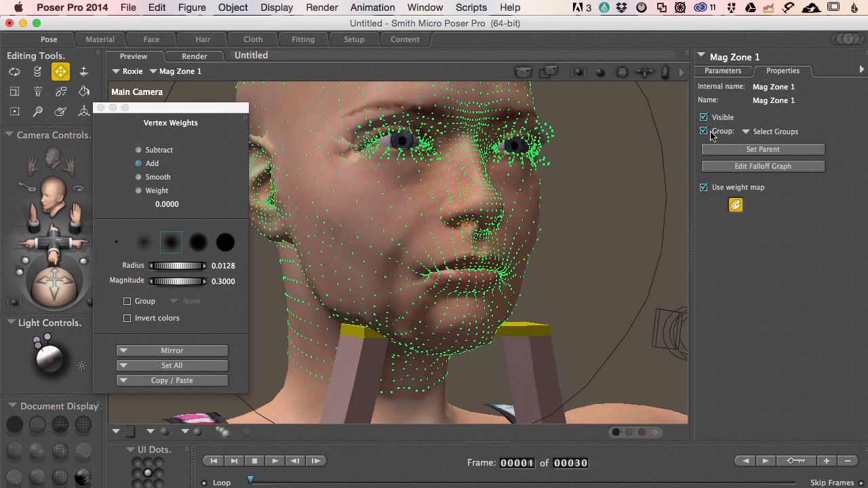
click(754, 132)
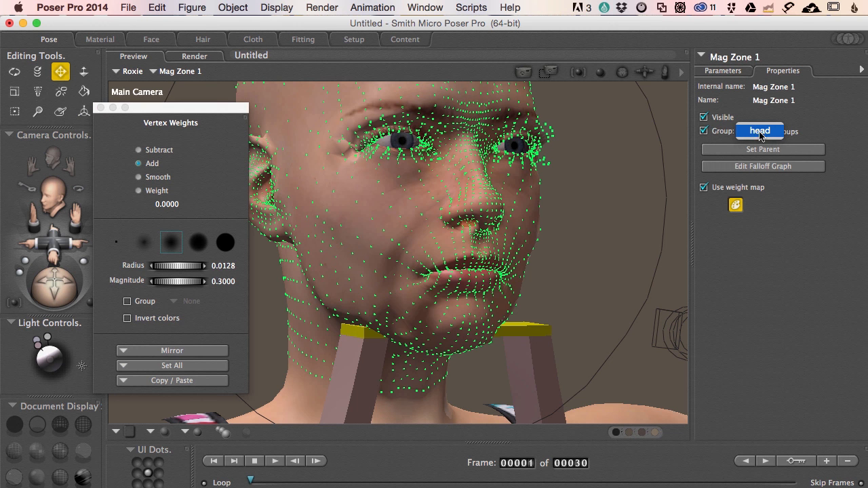
click(702, 131)
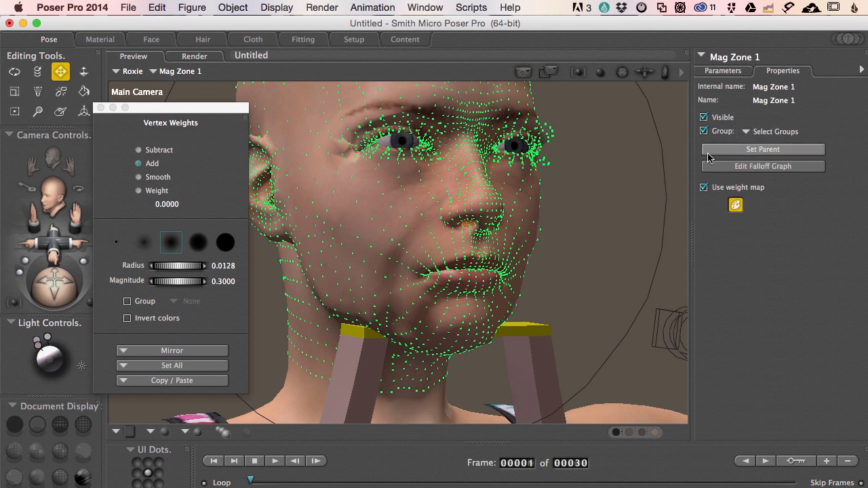
click(175, 371)
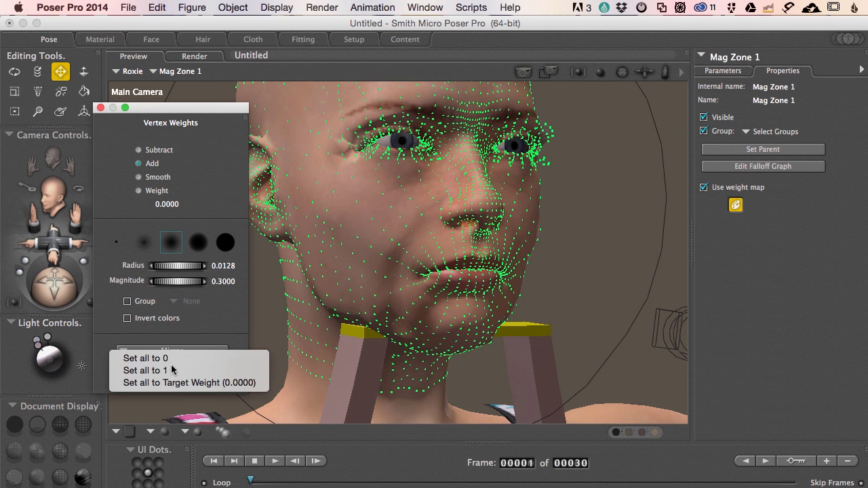
click(155, 359)
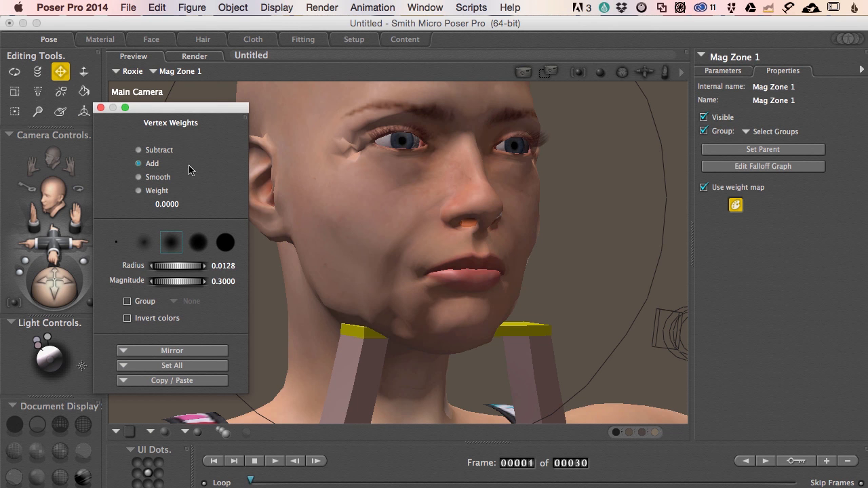
- Set Roxie's skinning method to Poser Traditional
click(202, 8)
mouse_move(201, 29)
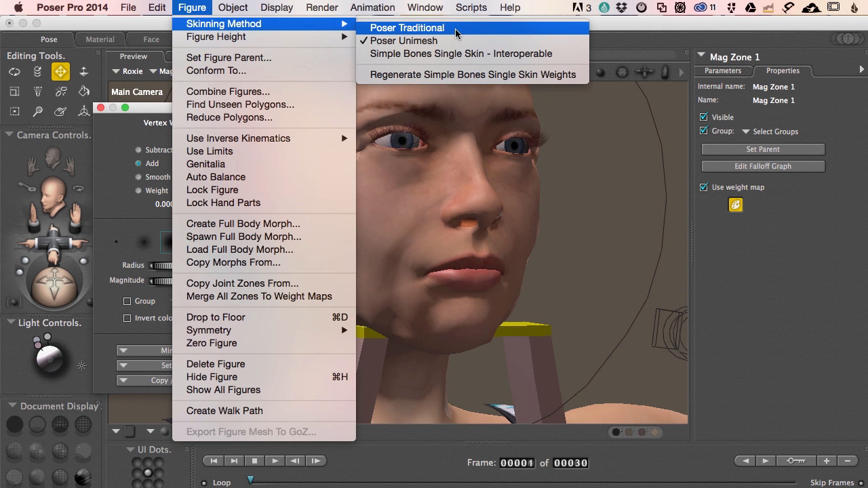
click(407, 28)
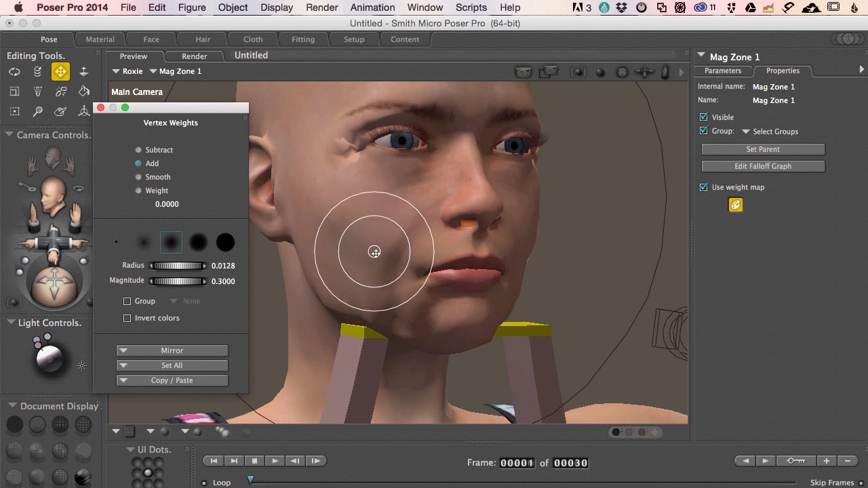
- Set the weight brush radius to 0.0068 and add vertex weights to the area under Roxie's chin
click(348, 252)
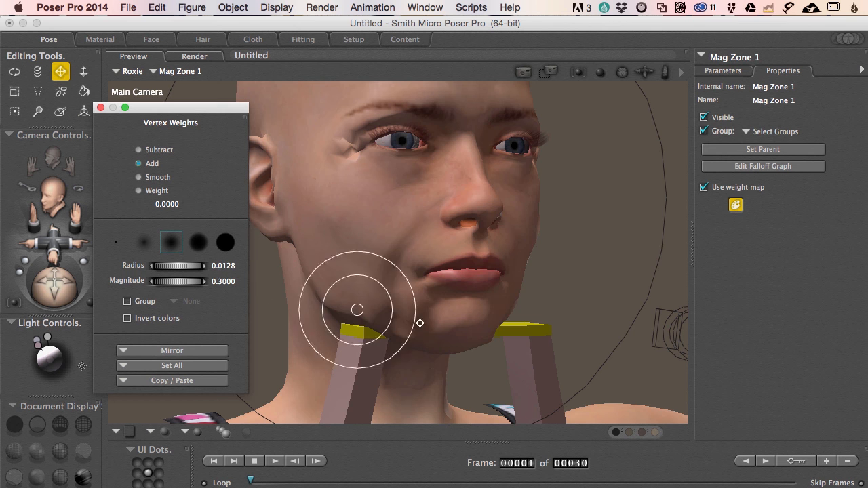
click(459, 341)
scroll(459, 341, down, 5)
middle_drag(453, 341, 453, 341)
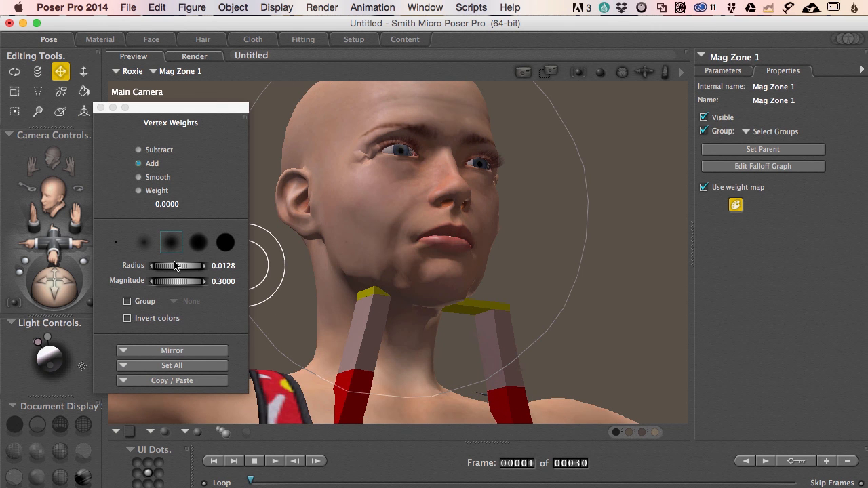
drag(181, 267, 171, 266)
drag(433, 296, 405, 306)
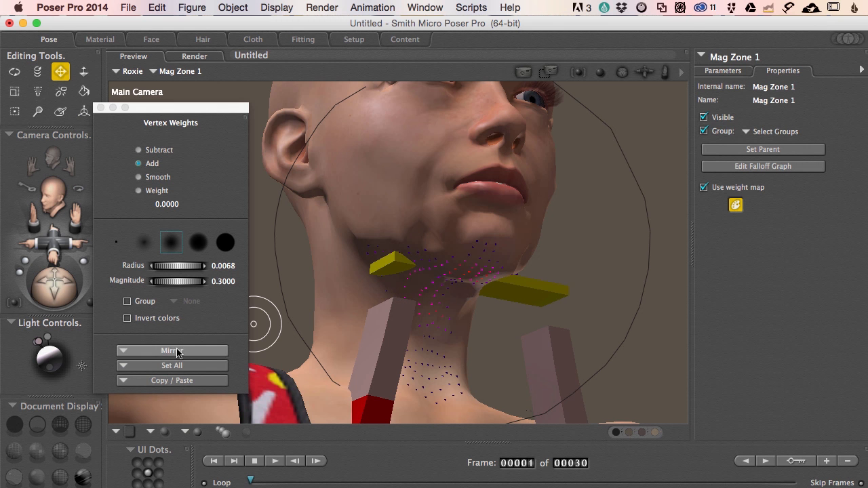
- Mirror the vertex weights from -x to +x, paint more weight under the jaw, and close the weight painting
drag(220, 113, 218, 70)
click(165, 309)
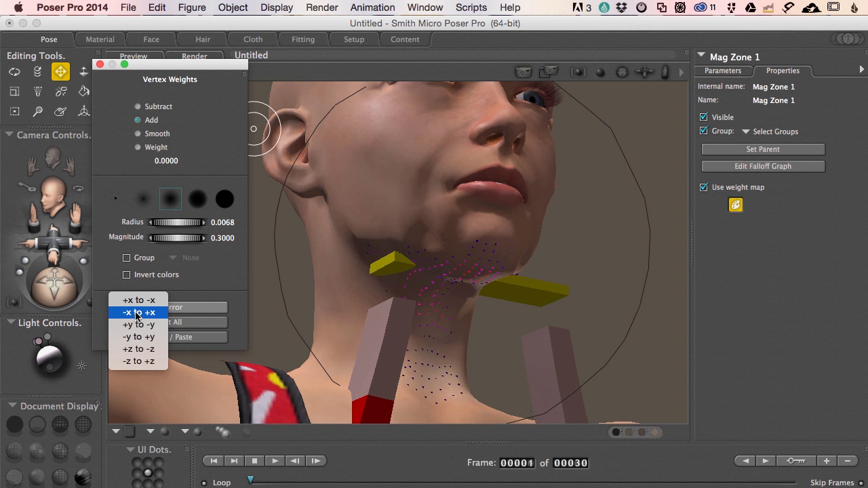
click(136, 313)
mouse_move(480, 309)
mouse_down()
mouse_move(407, 319)
mouse_move(471, 319)
mouse_move(430, 345)
mouse_move(423, 333)
mouse_up()
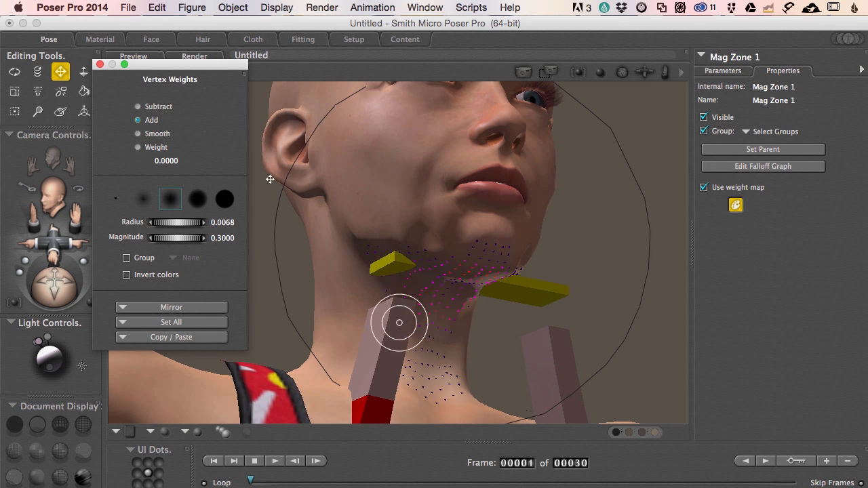
click(99, 63)
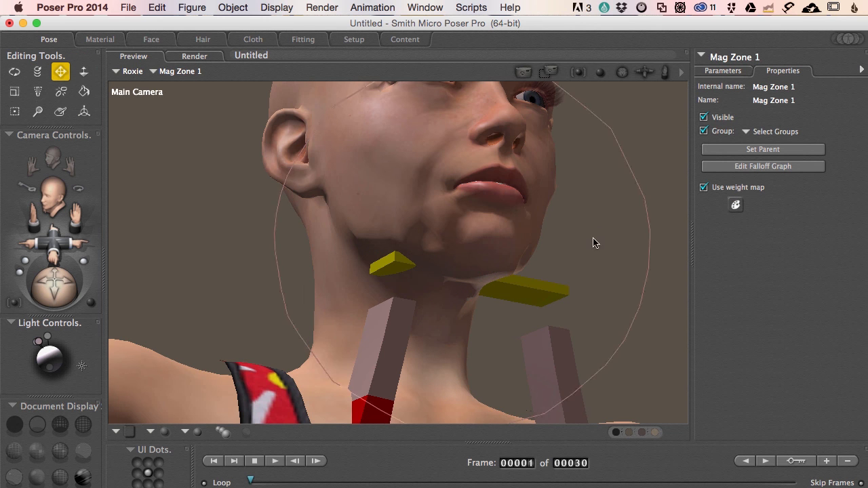
- Select Mag 1 and add Roxie's Neck to the objects it deforms
alt+drag(503, 278, 517, 279)
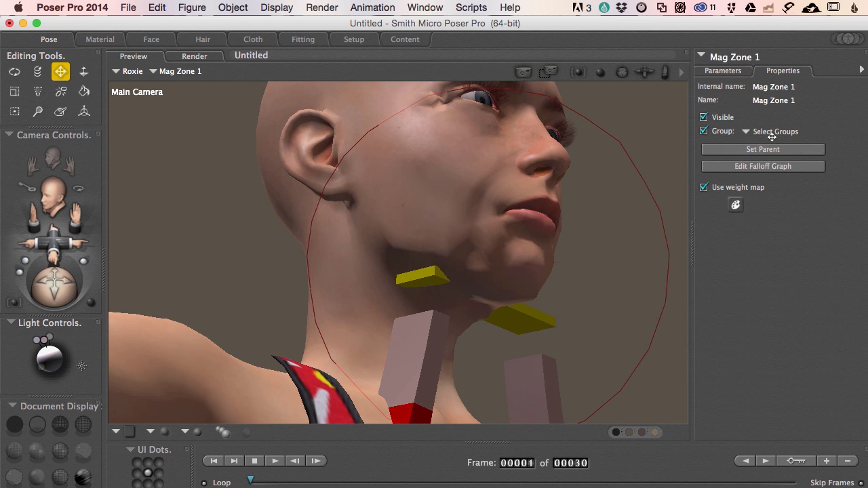
click(743, 58)
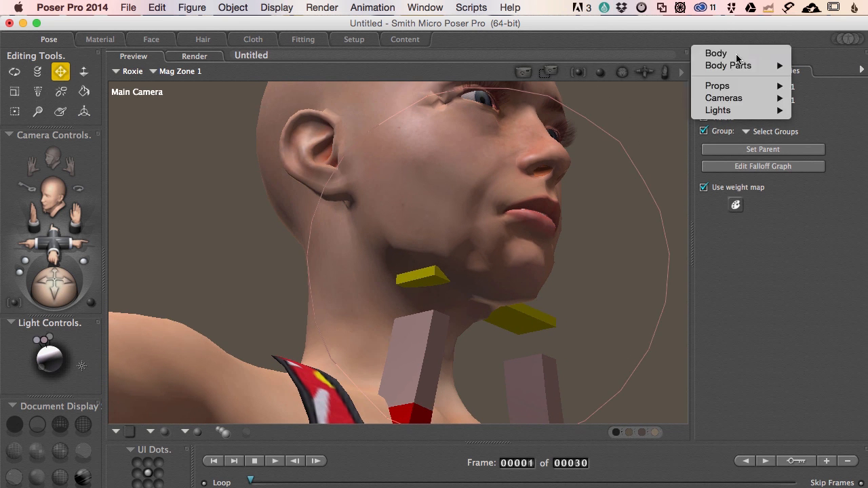
mouse_move(766, 86)
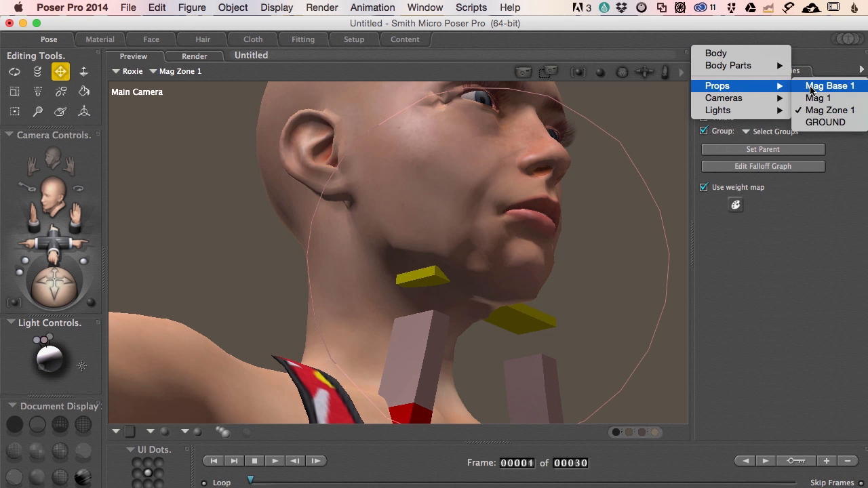
click(818, 97)
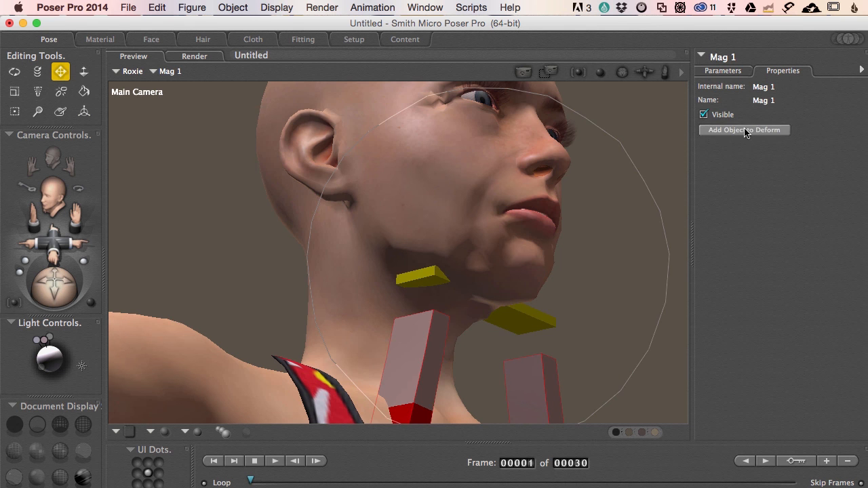
click(745, 130)
scroll(603, 230, down, 3)
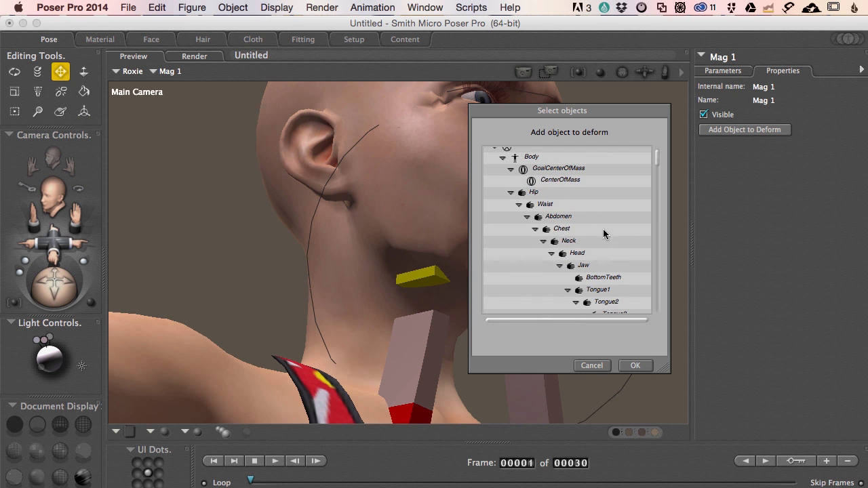
click(573, 242)
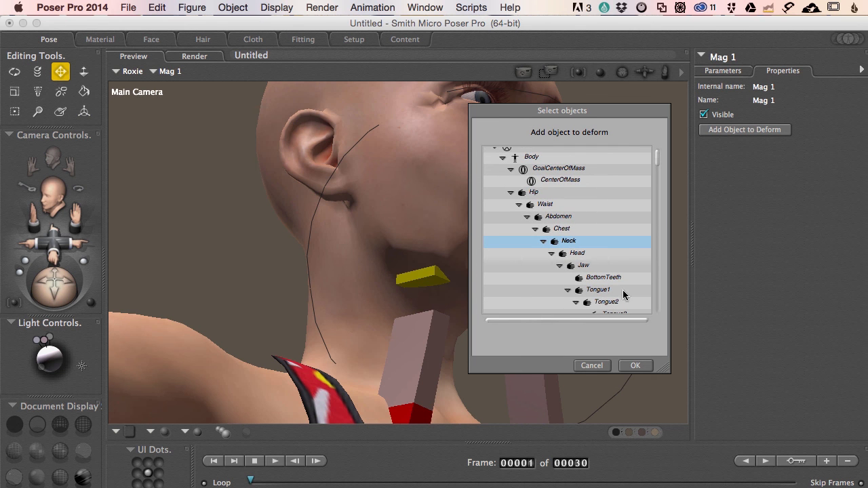
double_click(573, 242)
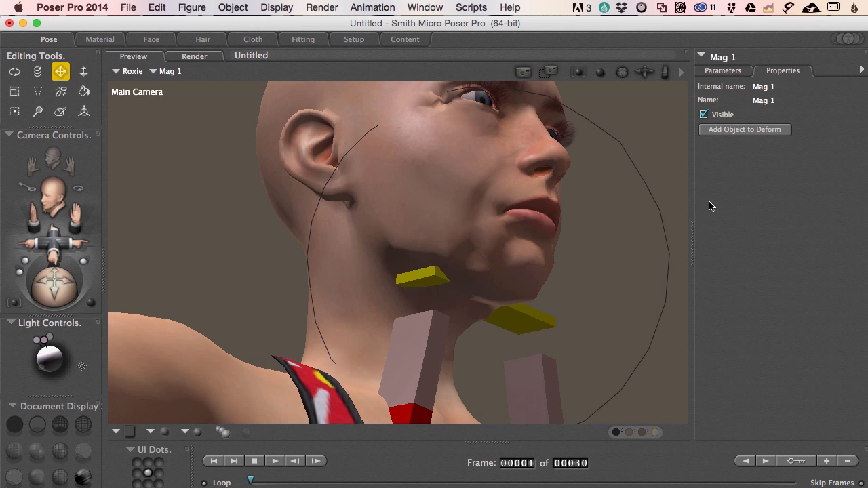
- Select Mag Zone 1 and add the head group to the groups it affects
click(727, 60)
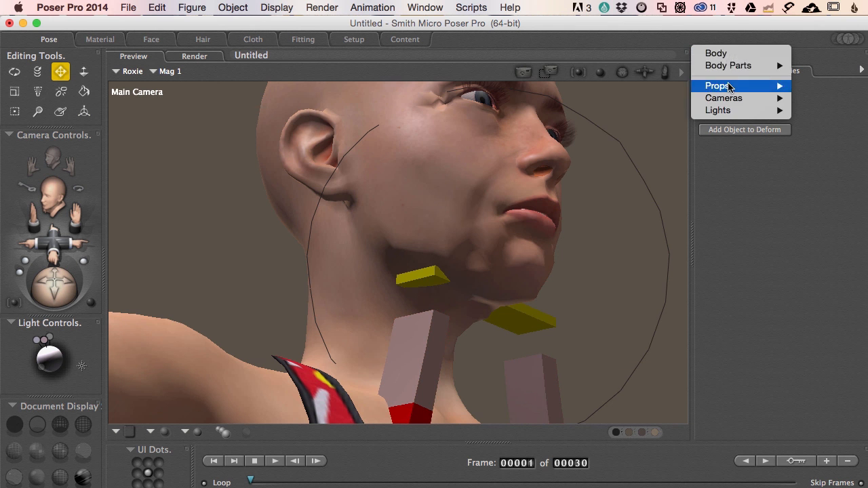
mouse_move(730, 86)
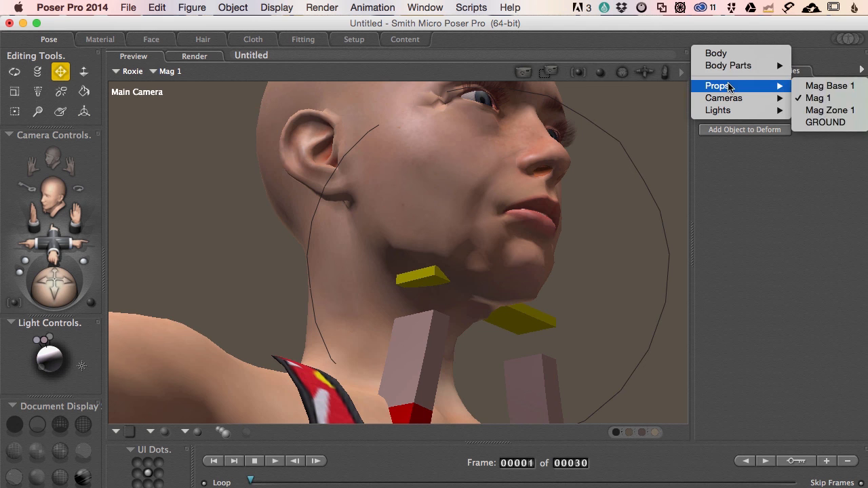
click(803, 110)
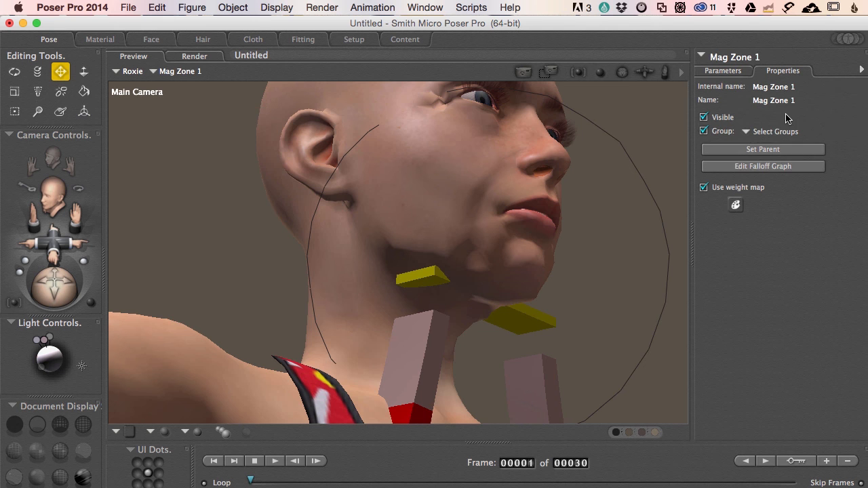
click(748, 133)
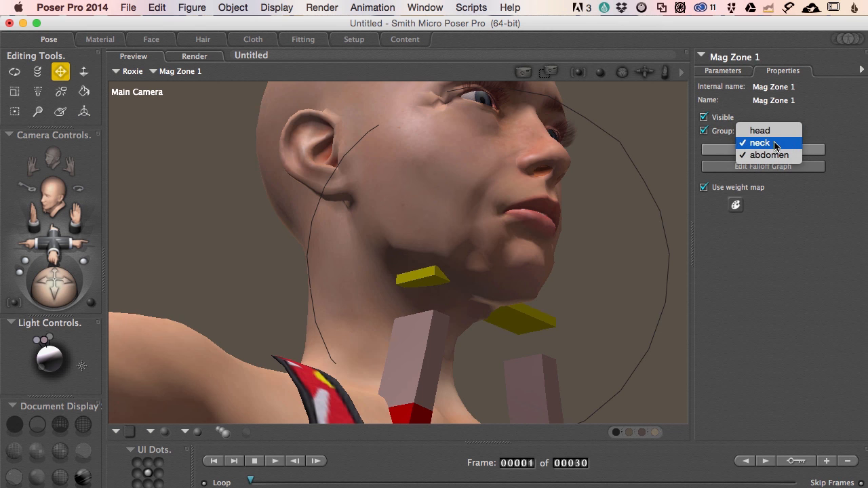
click(772, 134)
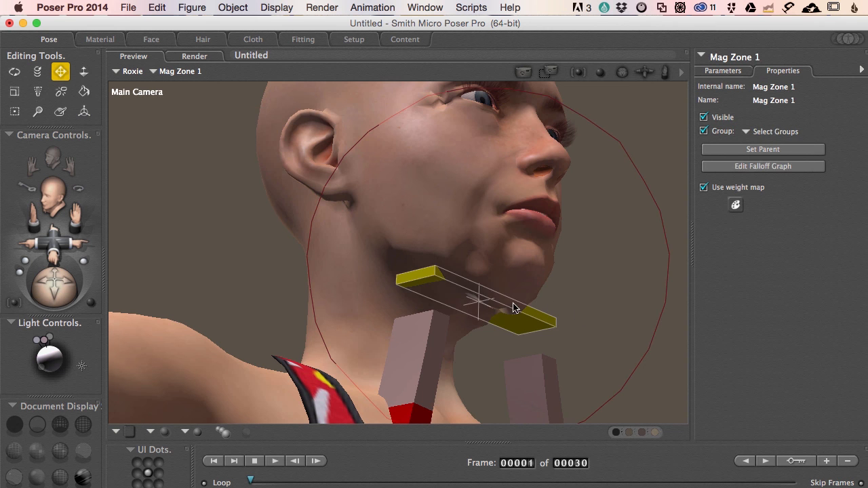
mouse_move(502, 315)
mouse_down()
mouse_move(483, 314)
mouse_move(514, 319)
mouse_up()
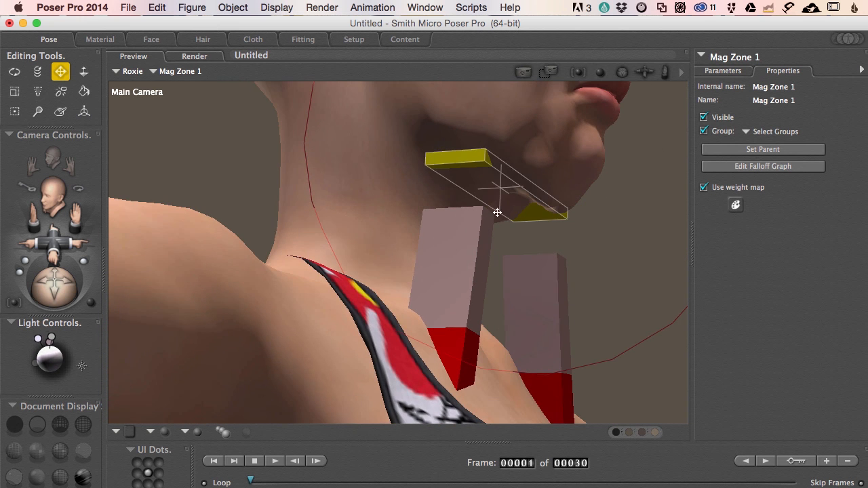
- Remove the neck group from Mag Zone 1 and add it again
click(747, 132)
click(764, 143)
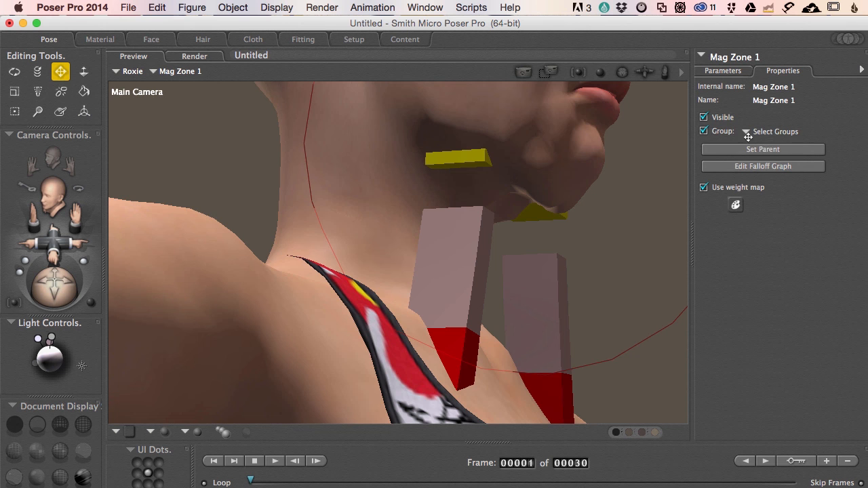
click(747, 132)
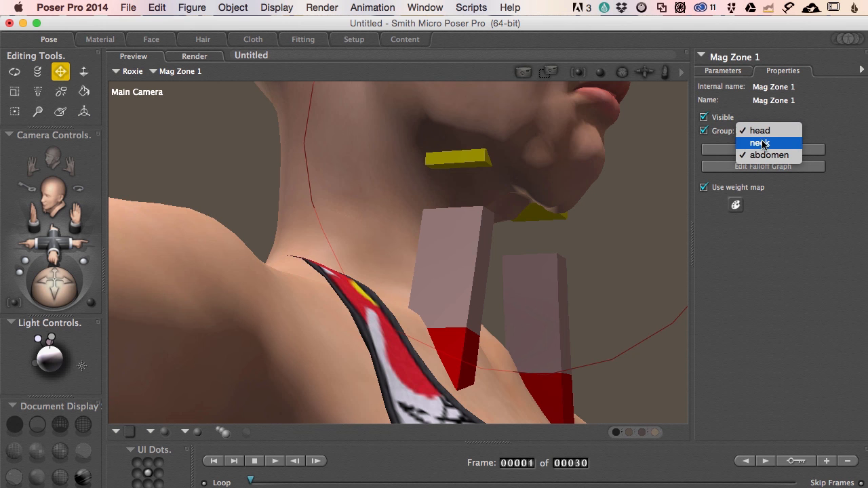
click(761, 143)
- Select the Mag 1 prop and set its yTran to 0.748
drag(589, 221, 569, 223)
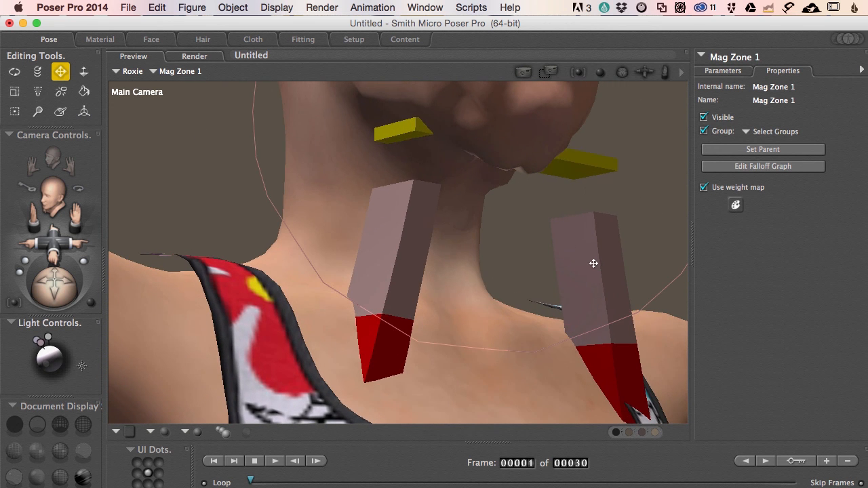
click(736, 59)
mouse_move(732, 89)
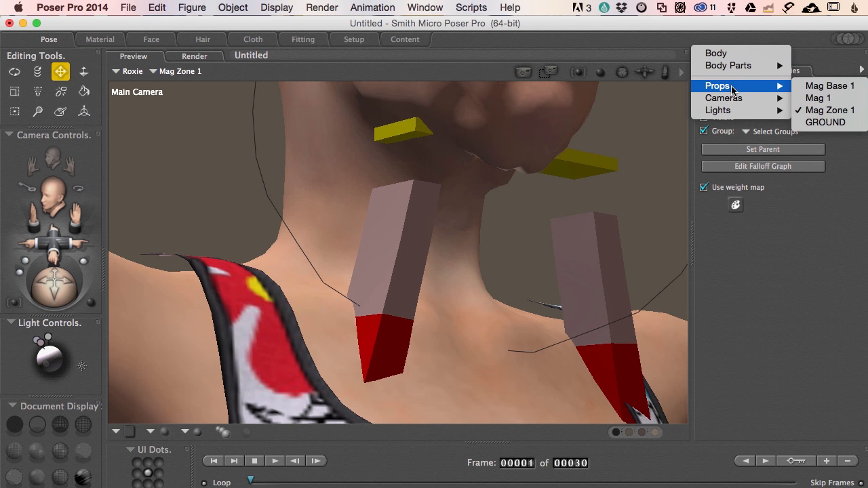
click(817, 98)
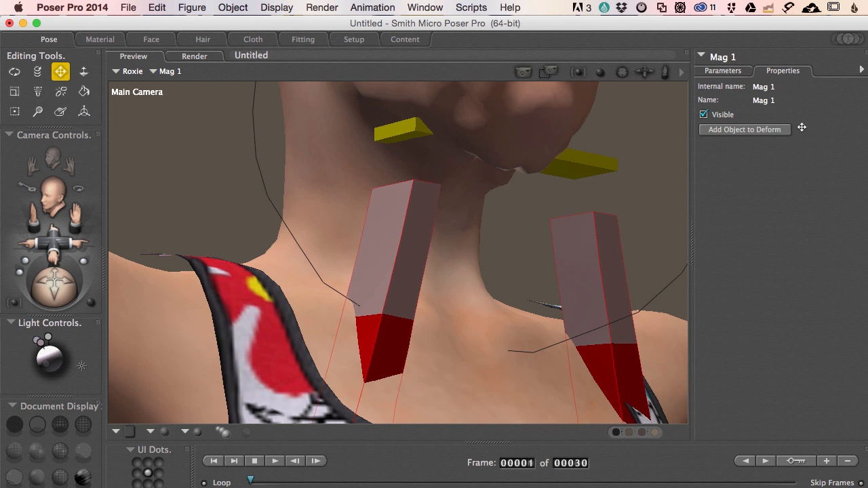
click(722, 72)
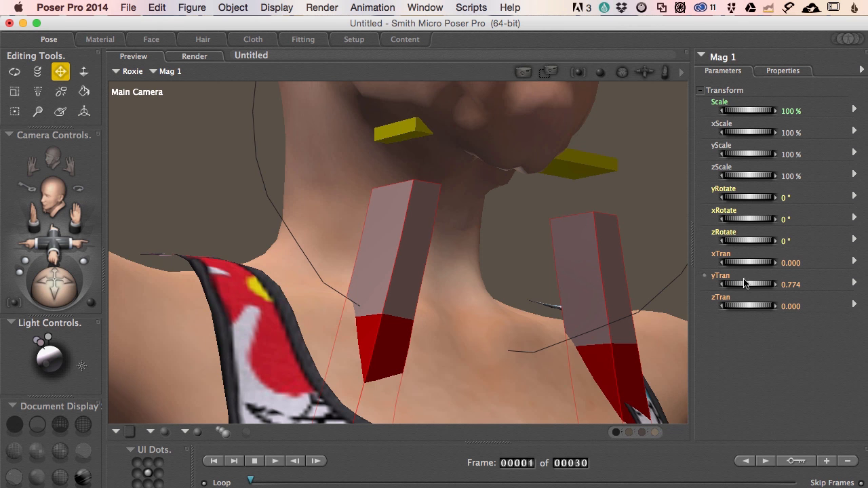
mouse_move(745, 285)
mouse_down()
mouse_move(772, 285)
mouse_move(743, 285)
mouse_up()
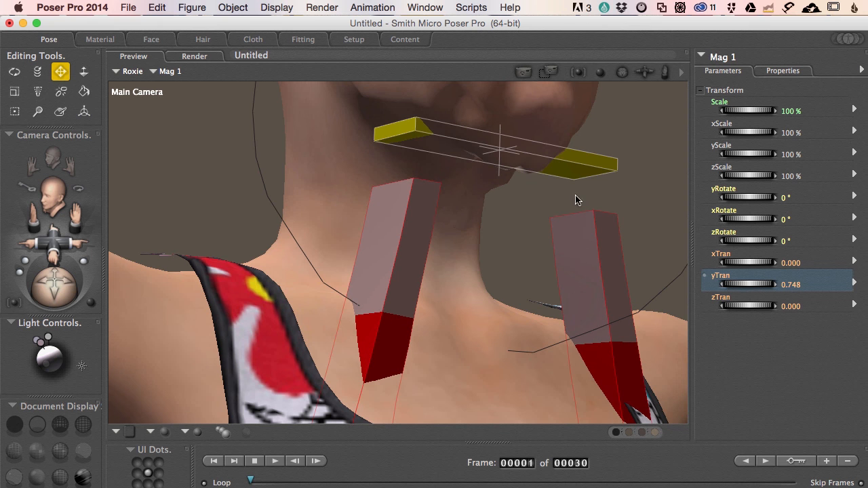
- Set Mag Zone 1's Scale to 2 % and its zTran to 0.130
scroll(489, 206, down, 5)
mouse_move(475, 171)
middle_down()
mouse_move(494, 178)
mouse_move(496, 166)
mouse_move(482, 166)
middle_up()
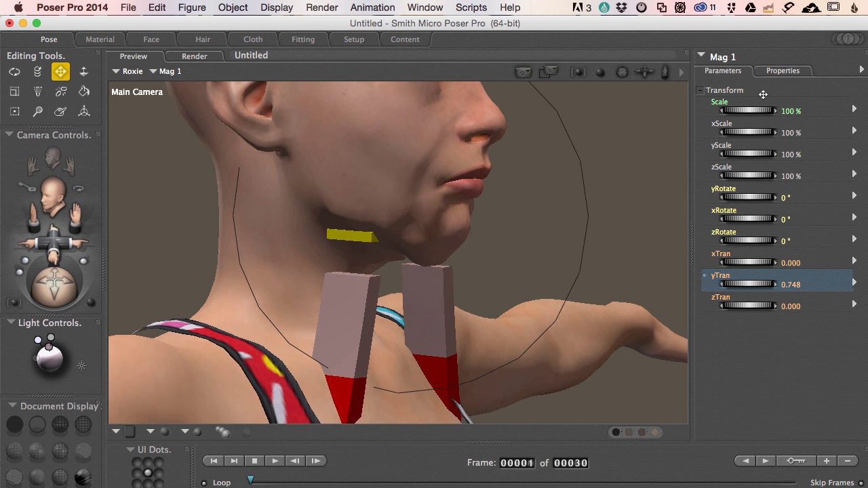
click(589, 198)
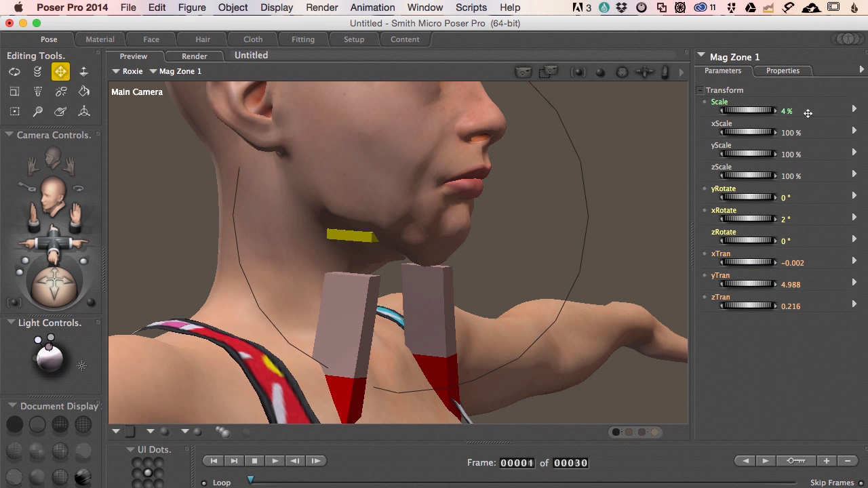
click(748, 109)
drag(748, 110, 742, 110)
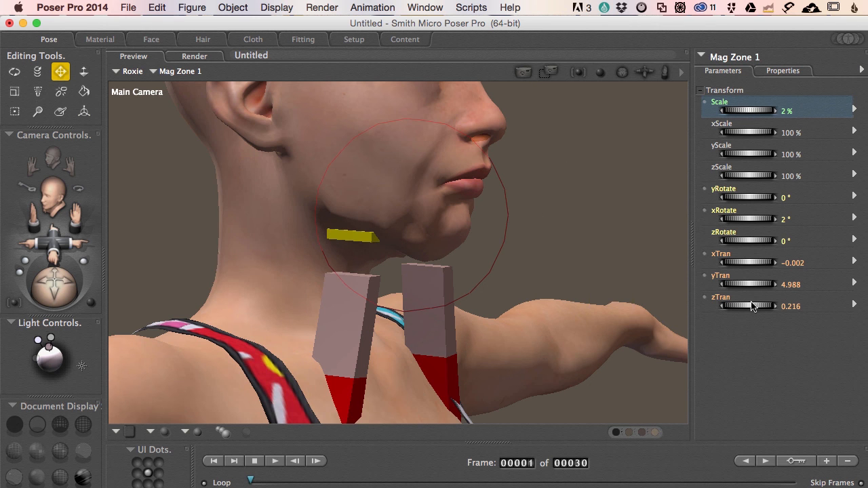
drag(748, 306, 735, 308)
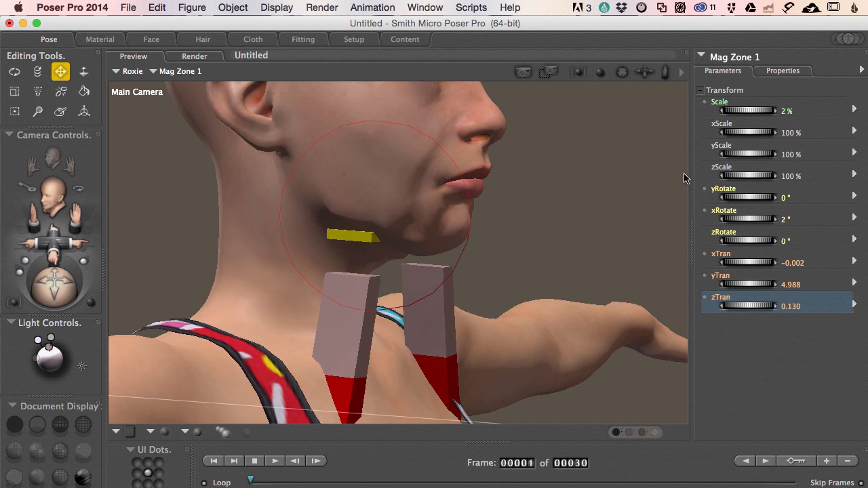
- Select Mag 1 and raise its yTran to 1.574 to change the pull under the chin
click(731, 58)
mouse_move(731, 87)
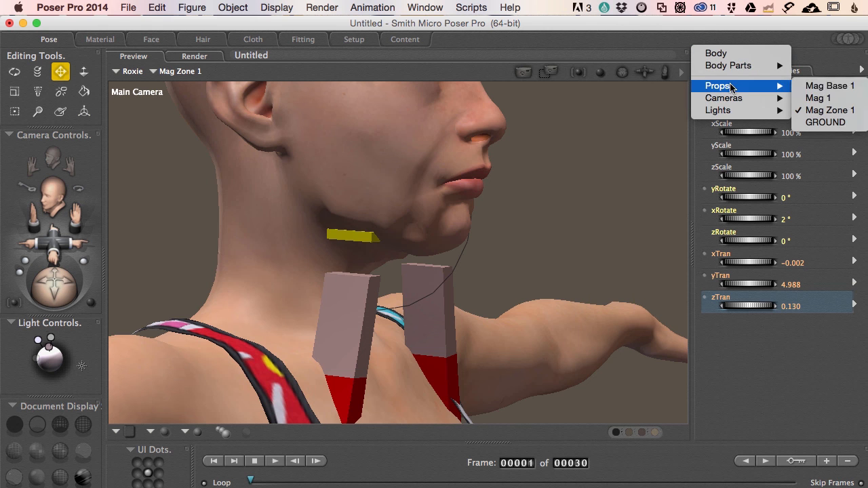
click(818, 97)
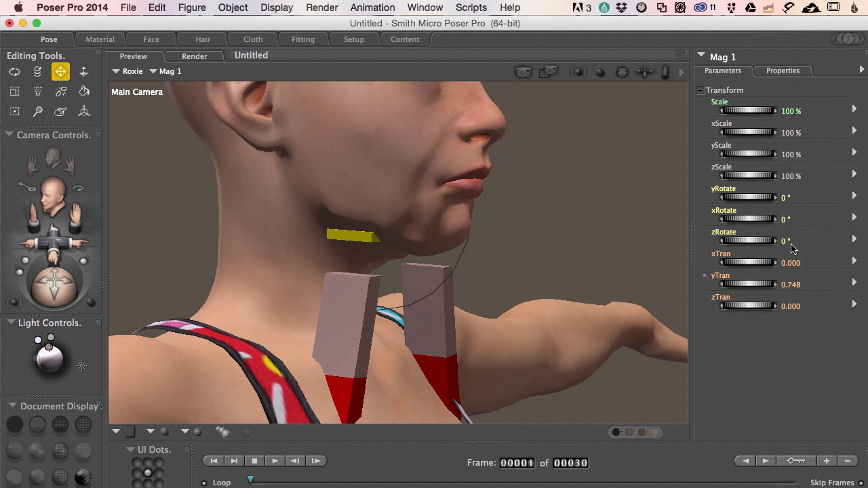
drag(753, 288, 800, 288)
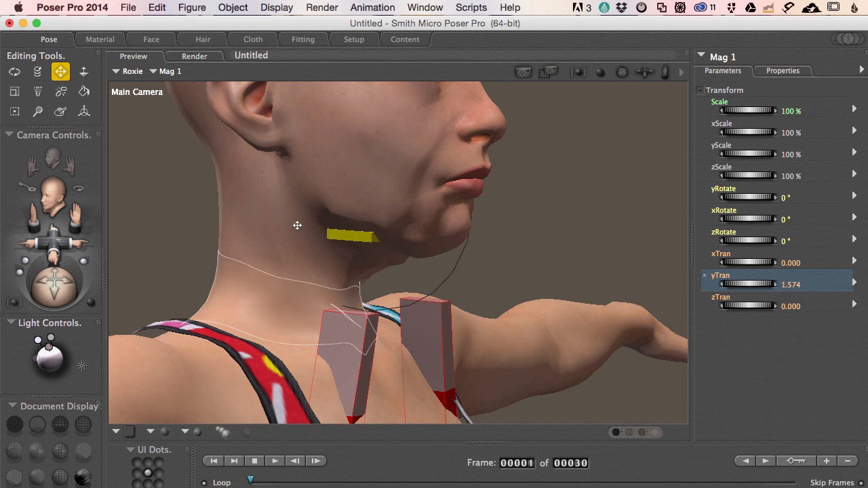
- Select Roxie's head, twist it to -33° and set the Twist to 12°
click(375, 139)
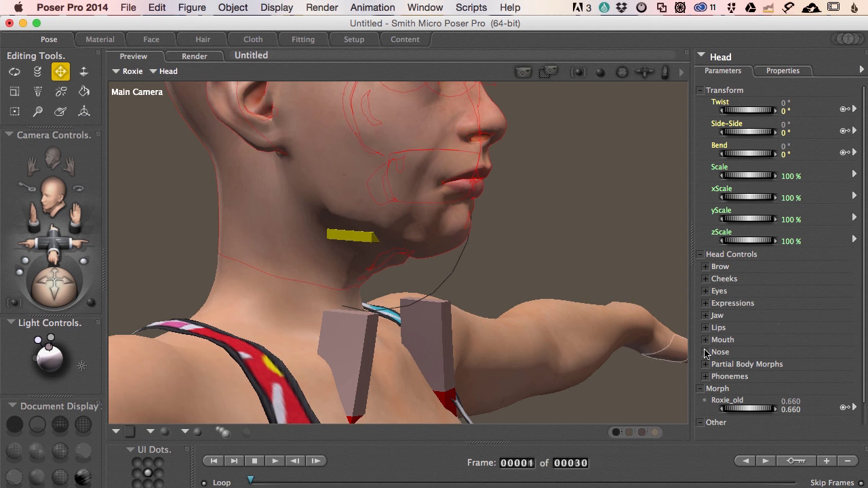
drag(752, 110, 571, 252)
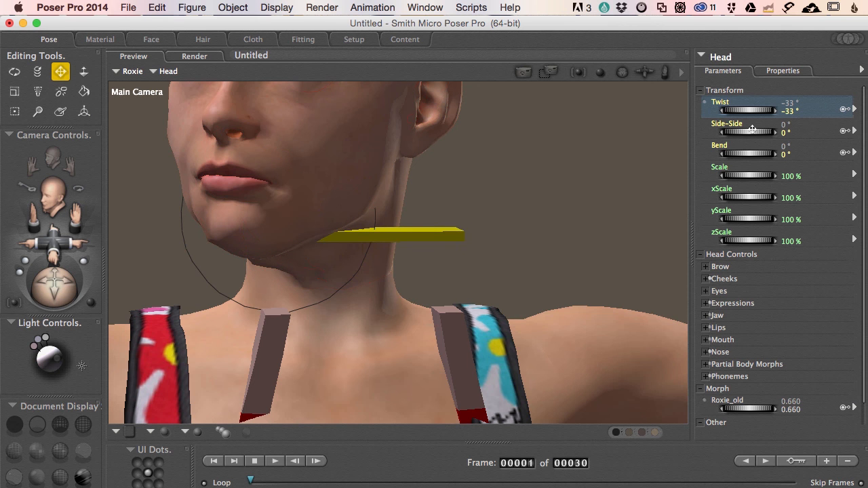
drag(746, 110, 777, 110)
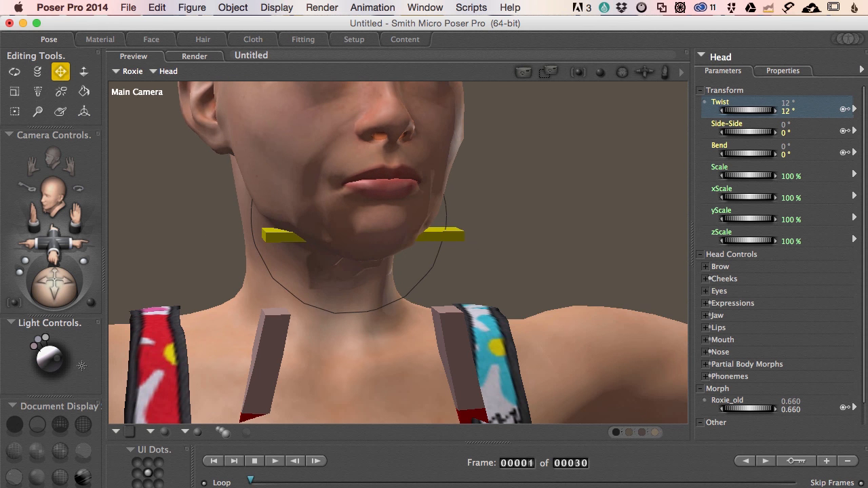
- Reduce the Mag 1 deformation strength on Roxie's head to 0.790
mouse_move(394, 284)
alt+mouse_down()
mouse_move(448, 281)
mouse_move(402, 280)
alt+mouse_up()
scroll(428, 196, up, 10)
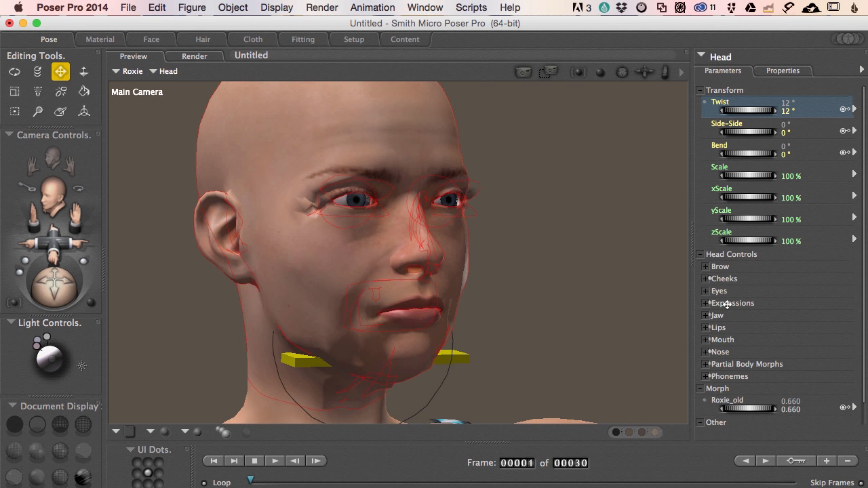
scroll(759, 354, down, 1)
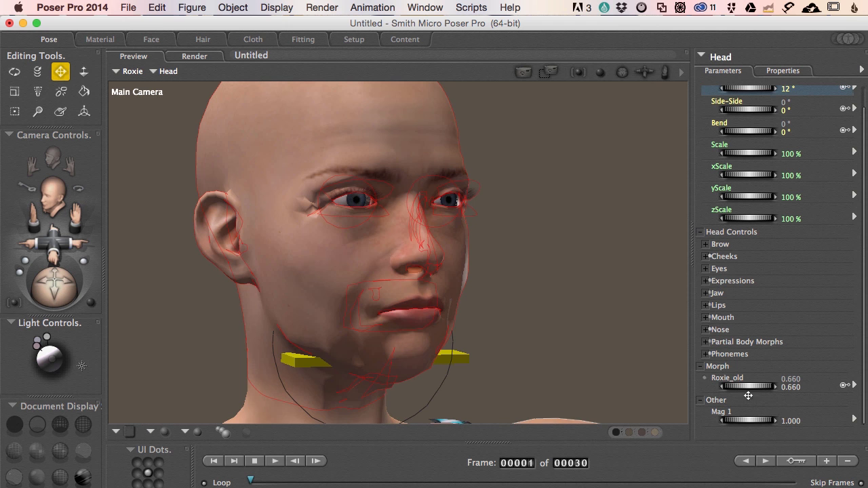
mouse_move(751, 421)
mouse_down()
mouse_move(721, 420)
mouse_move(742, 420)
mouse_up()
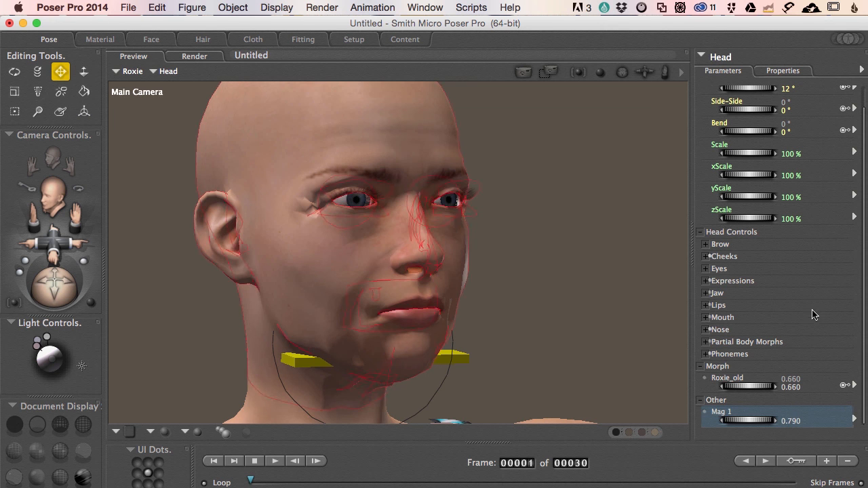